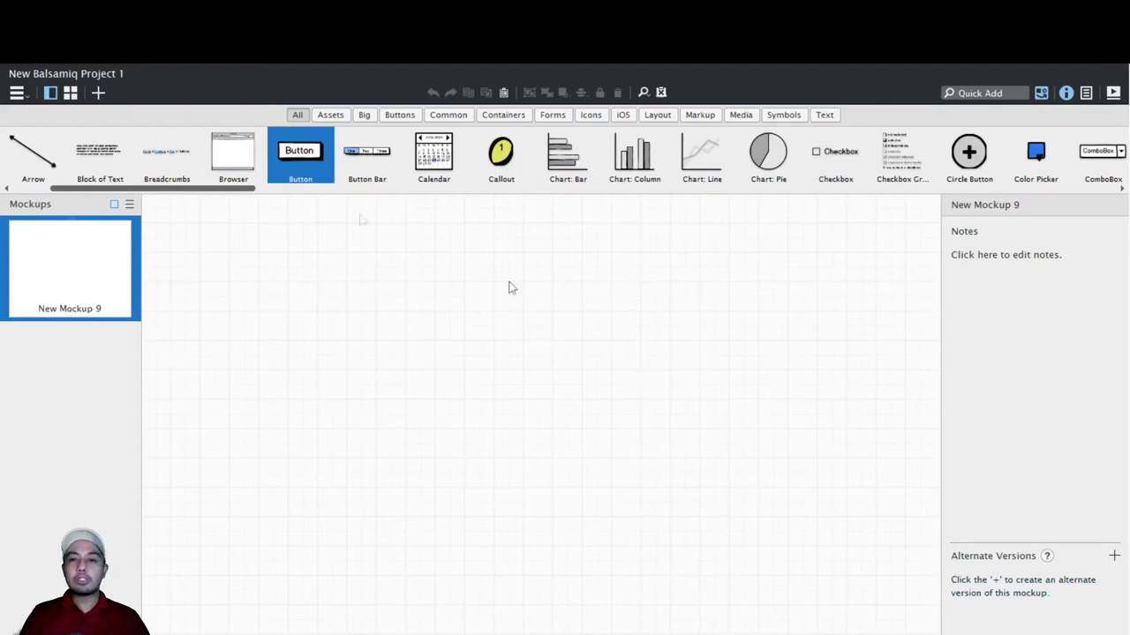
{"action": "mouse_move", "coordinate": [203, 188]}
{"action": "left_mouse_down"}
{"action": "mouse_move", "coordinate": [387, 217]}
{"action": "mouse_move", "coordinate": [486, 219]}
{"action": "left_mouse_up"}
{"action": "scroll", "coordinate": [607, 262], "scroll_direction": "left", "scroll_amount": 10}
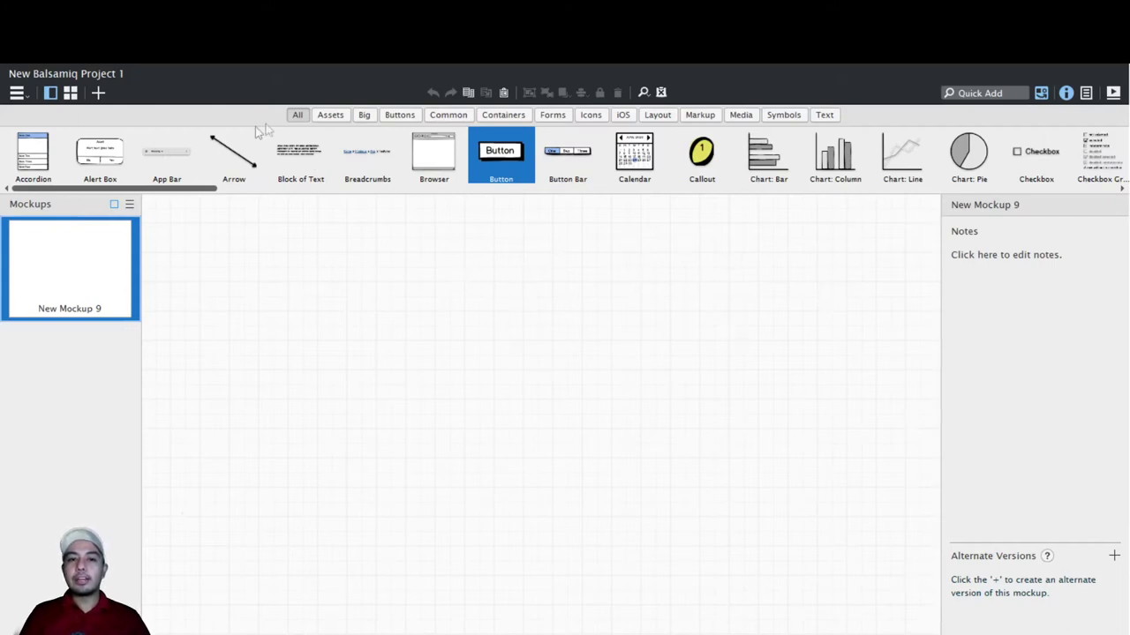
{"action": "left_click_drag", "start_coordinate": [233, 227], "coordinate": [308, 254]}
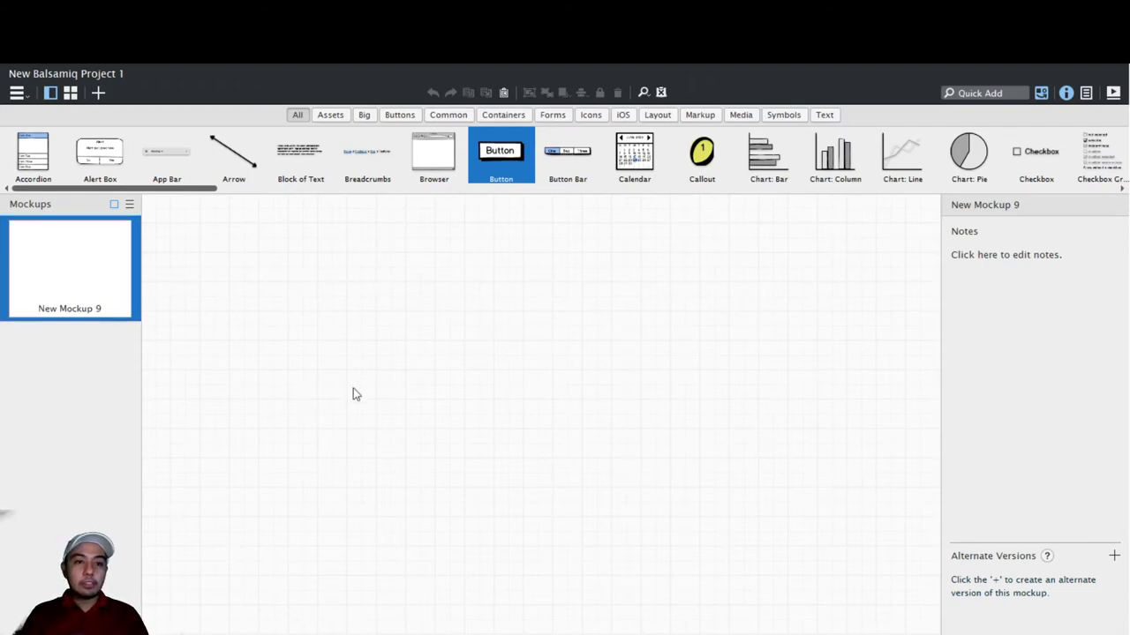
{"action": "left_click", "coordinate": [981, 93]}
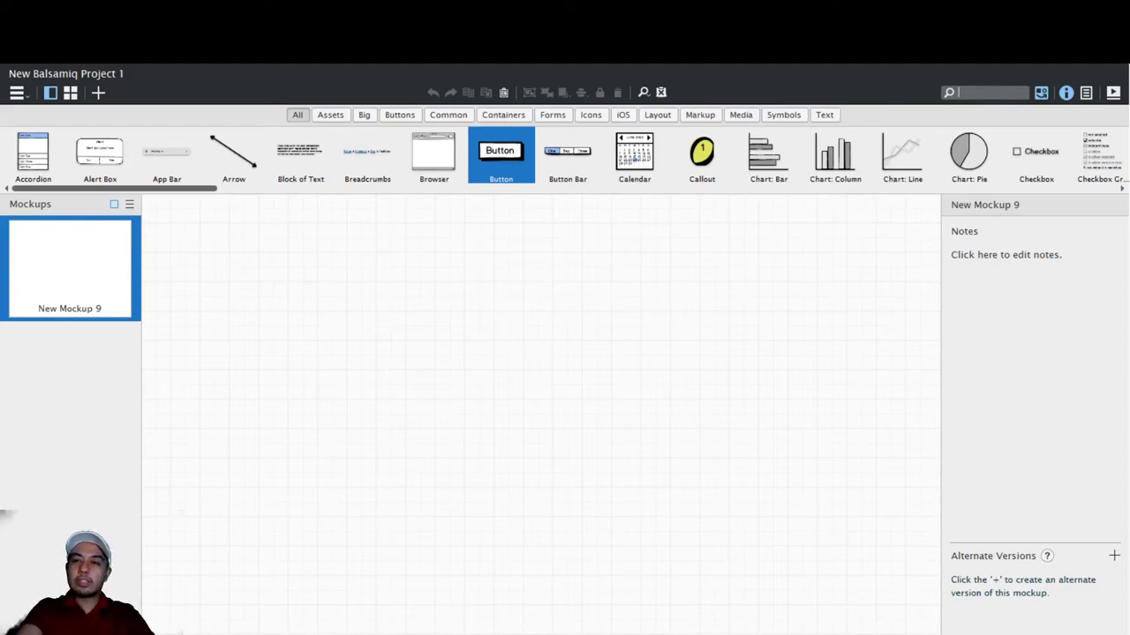
{"action": "type", "text": "phone"}
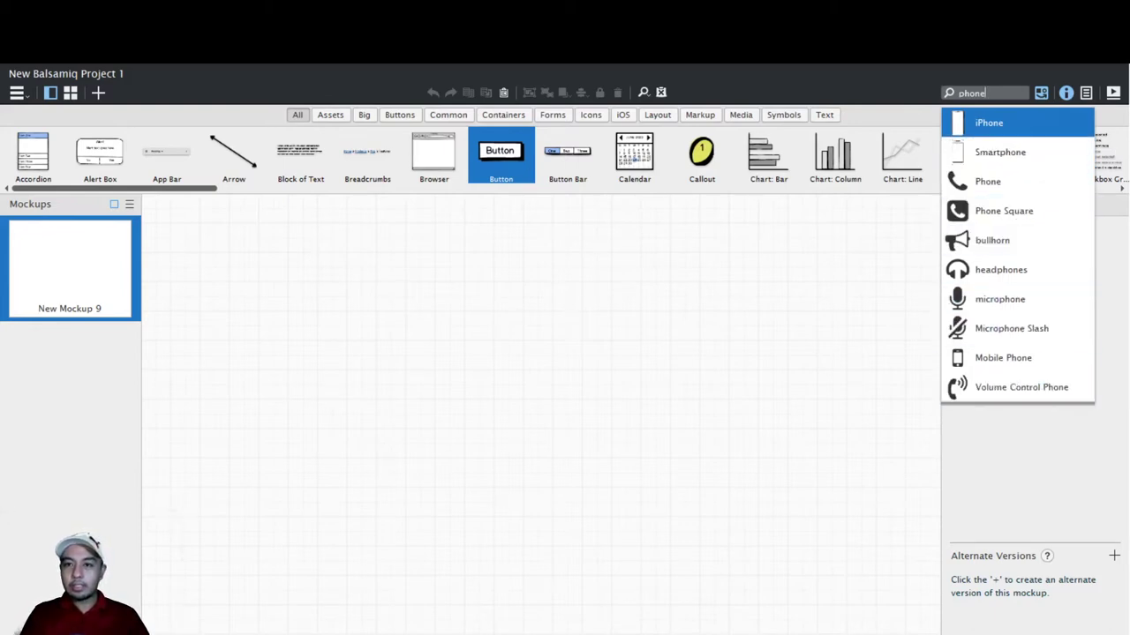
{"action": "left_click", "coordinate": [844, 308]}
{"action": "left_click_drag", "start_coordinate": [166, 188], "coordinate": [317, 234]}
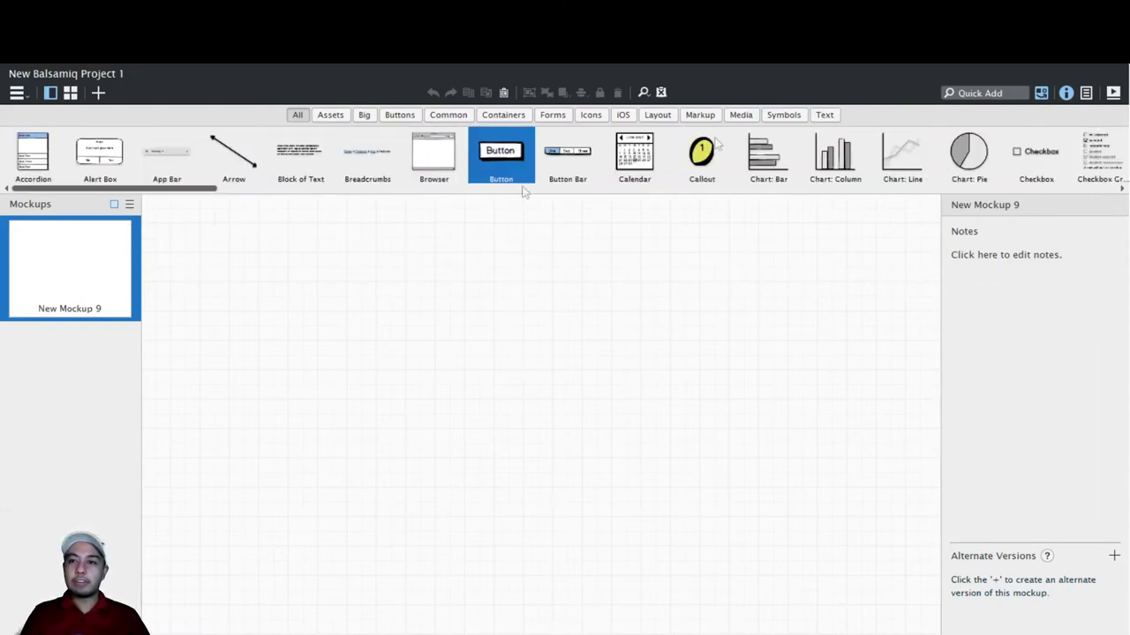
- Find "phone" among the controls and add the Smartphone control to the empty mockup
{"action": "left_click", "coordinate": [993, 93]}
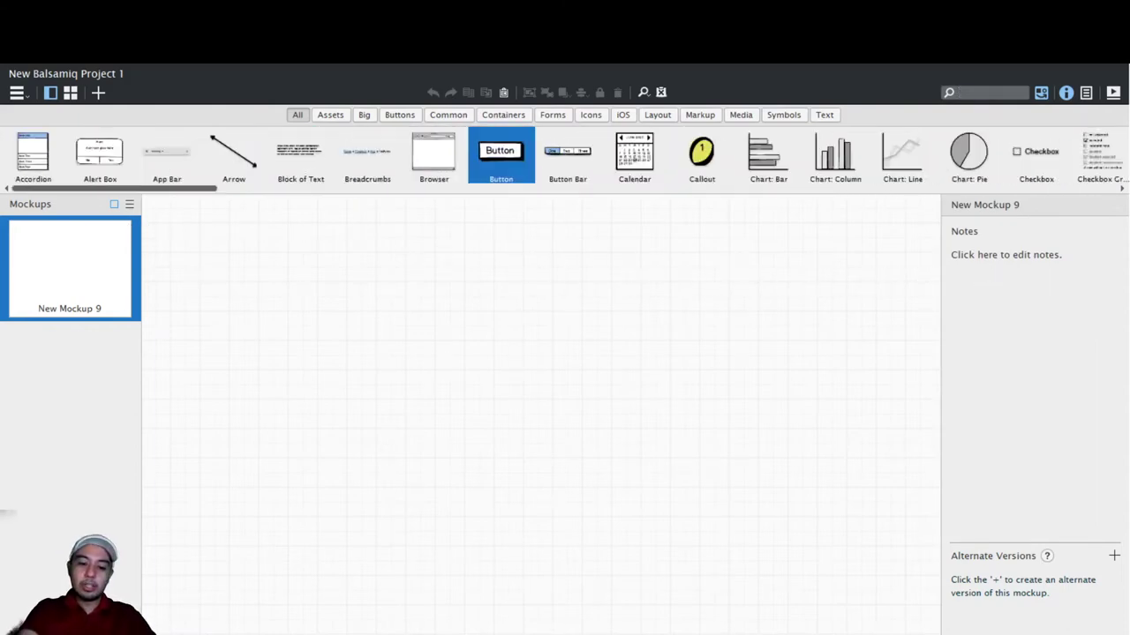
{"action": "type", "text": "phone"}
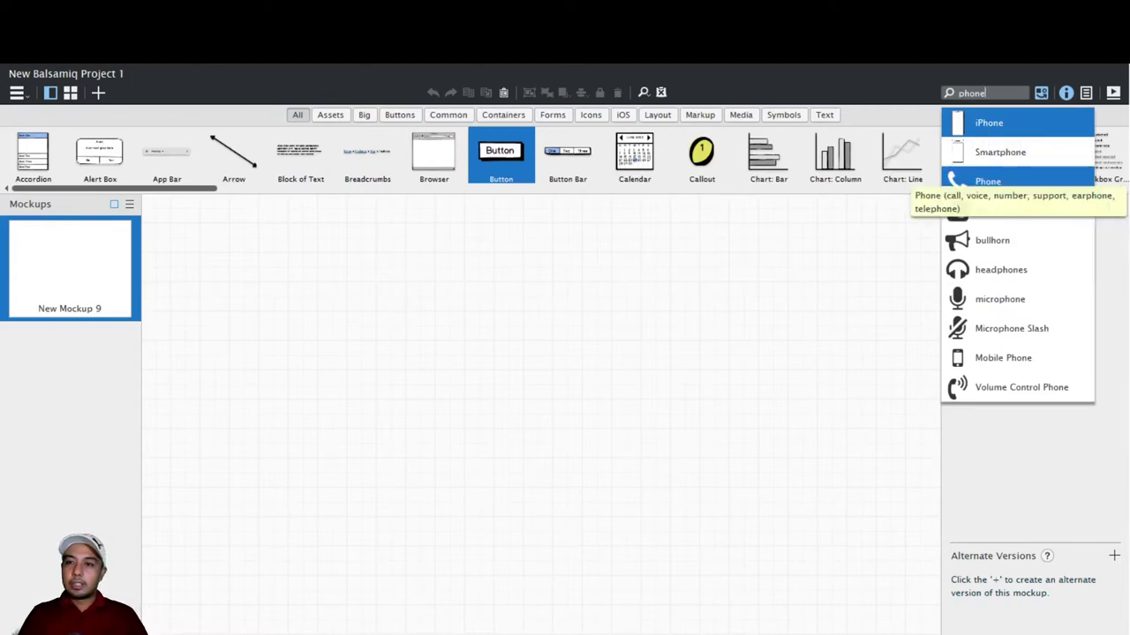
{"action": "key", "text": "Down"}
{"action": "key", "text": "Return"}
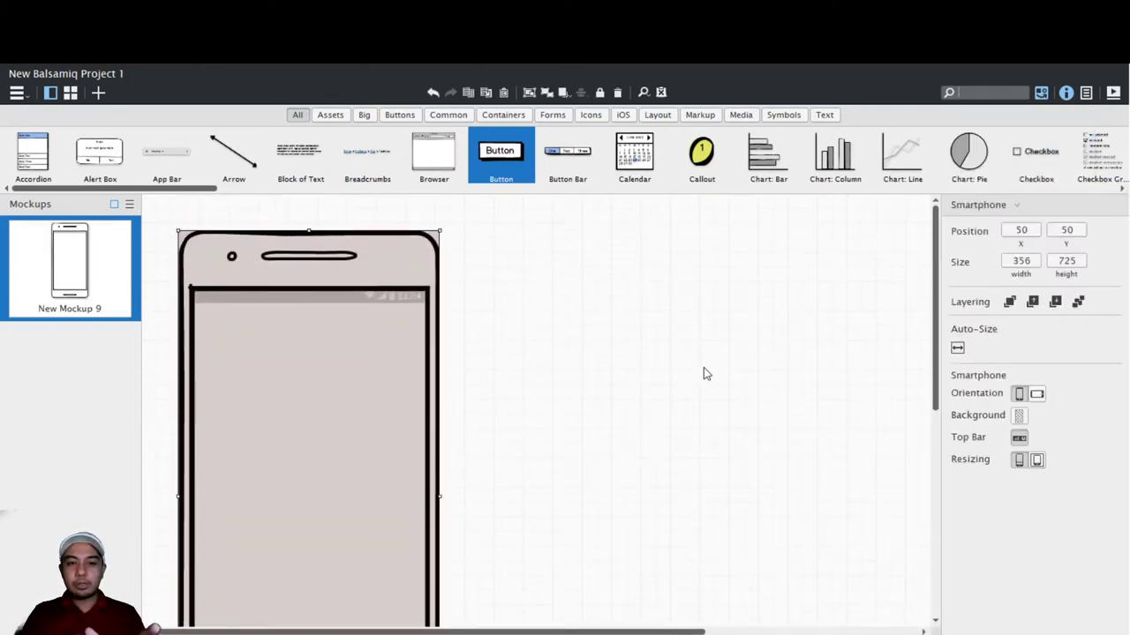
{"action": "scroll", "coordinate": [704, 367], "scroll_direction": "down", "scroll_amount": 3}
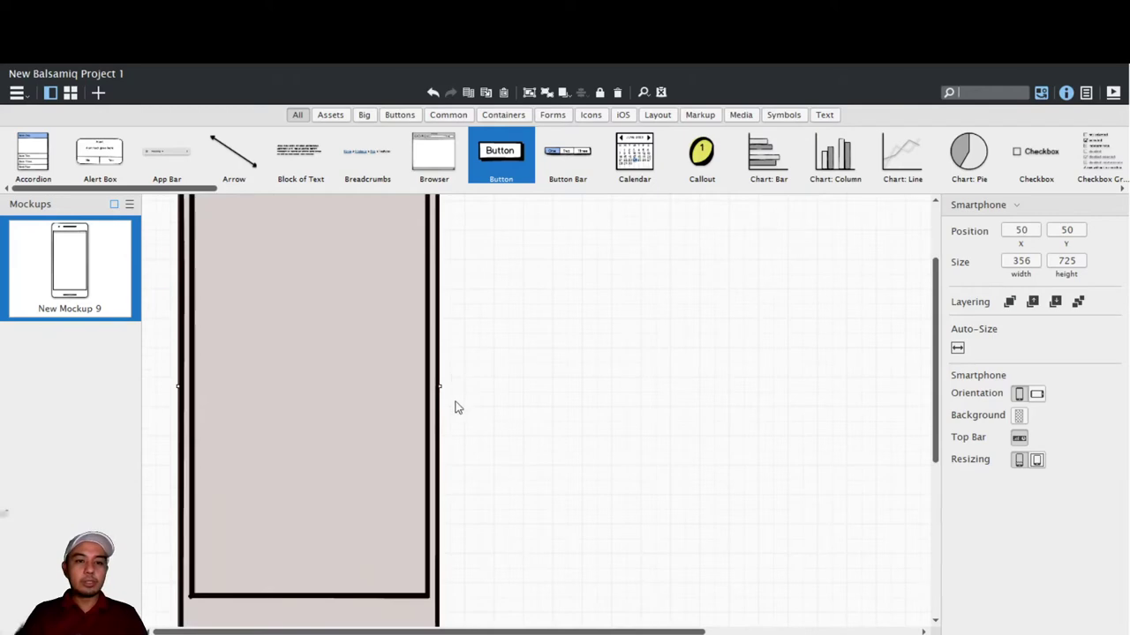
{"action": "key", "text": "ctrl+minus"}
{"action": "left_click", "coordinate": [655, 400]}
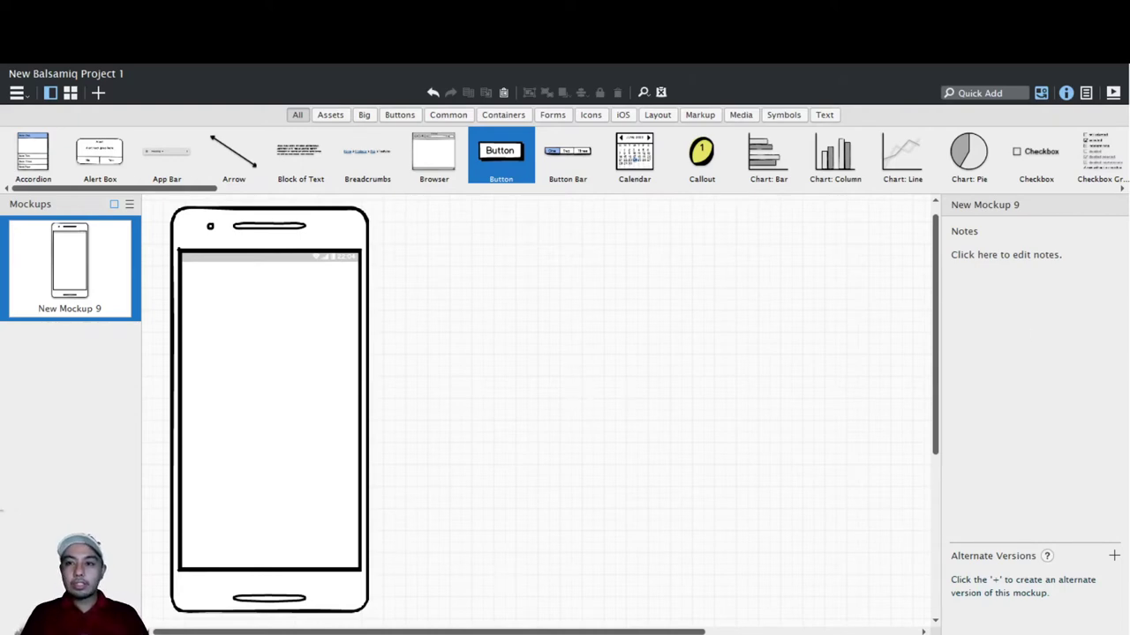
- Find "car" among the controls and place the Car icon inside the phone screen at about X 212, Y 317
{"action": "key", "text": "ctrl+slash"}
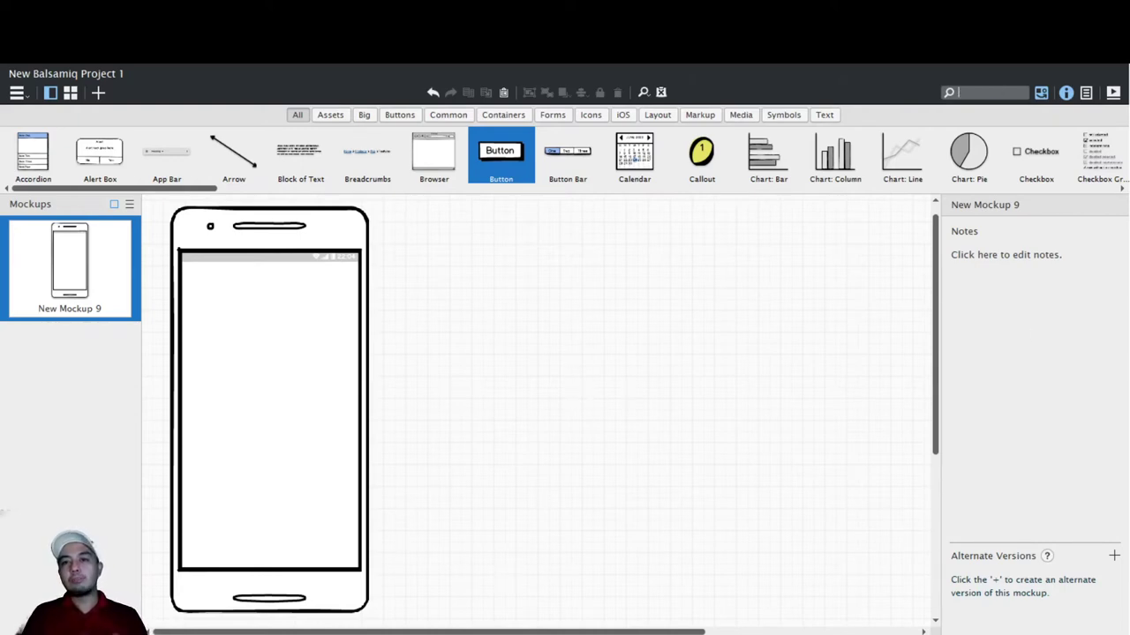
{"action": "type", "text": "car"}
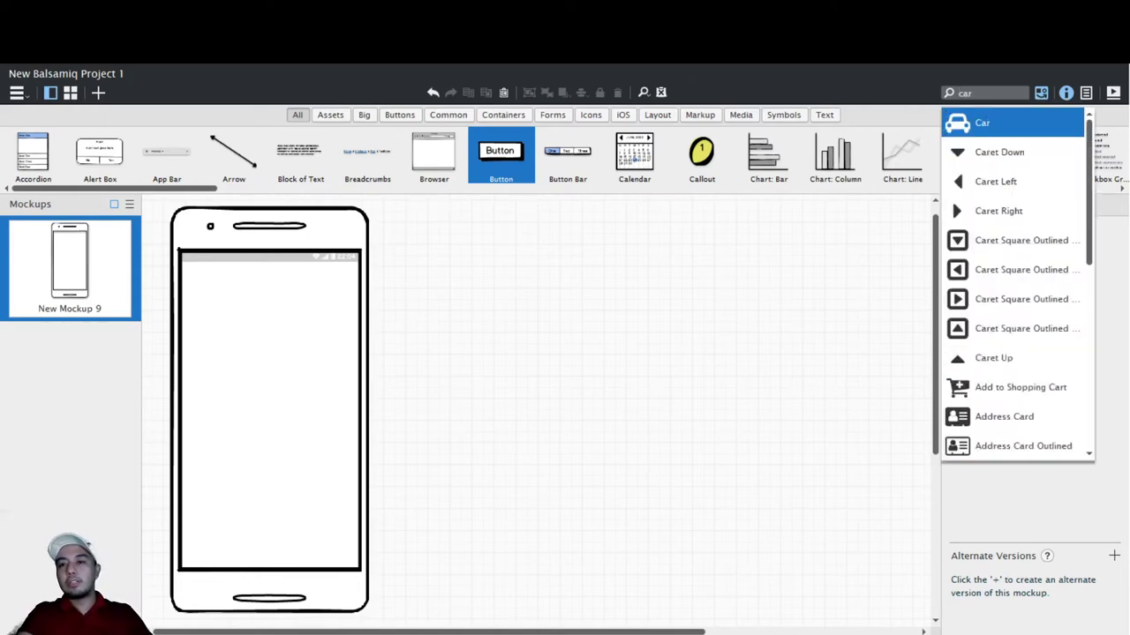
{"action": "key", "text": "Escape"}
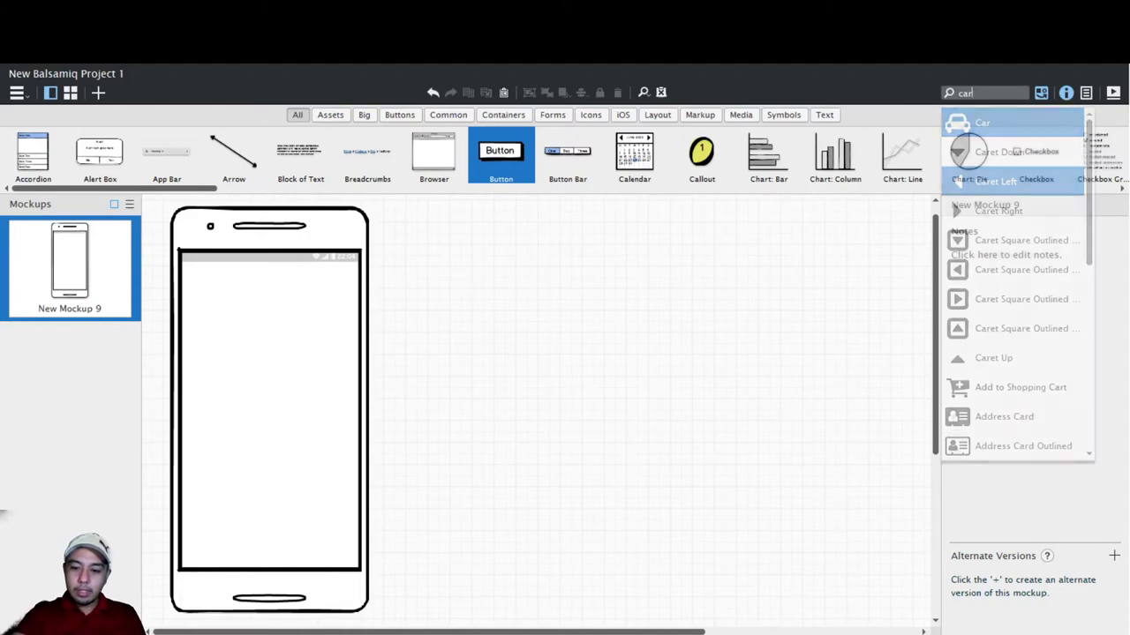
{"action": "key", "text": "Return"}
{"action": "left_click_drag", "start_coordinate": [182, 234], "coordinate": [268, 361]}
- Enlarge the car icon to XXL and center it horizontally in the phone screen at about X 164, Y 289
{"action": "mouse_move", "coordinate": [1019, 460]}
{"action": "left_mouse_down"}
{"action": "mouse_move", "coordinate": [1056, 459]}
{"action": "mouse_move", "coordinate": [997, 460]}
{"action": "left_mouse_up"}
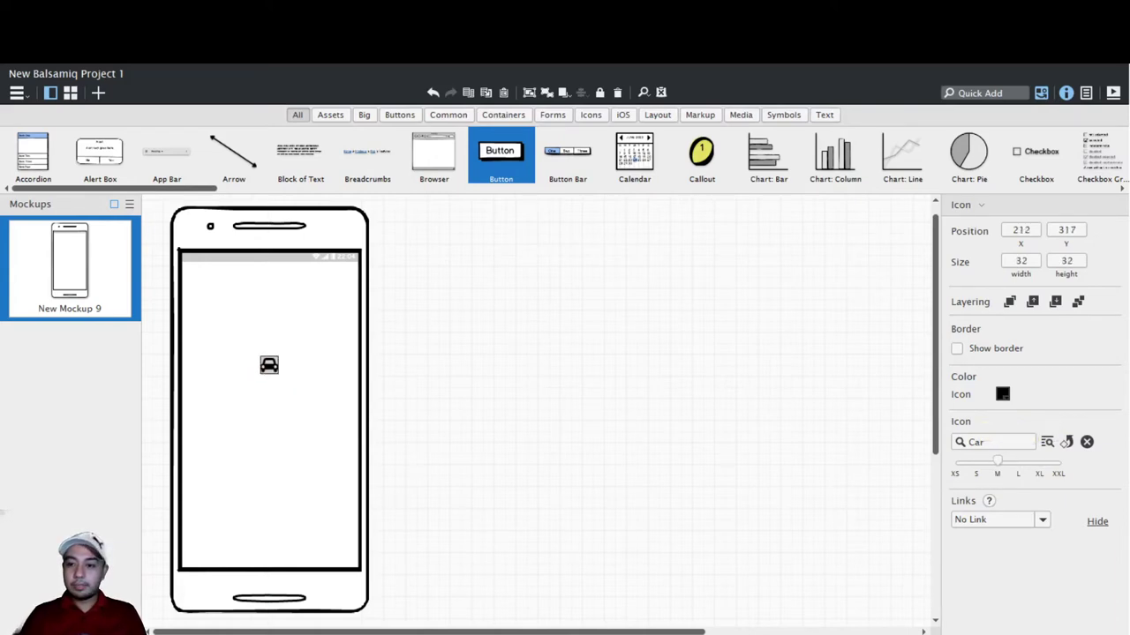
{"action": "left_click_drag", "start_coordinate": [997, 460], "coordinate": [1059, 460]}
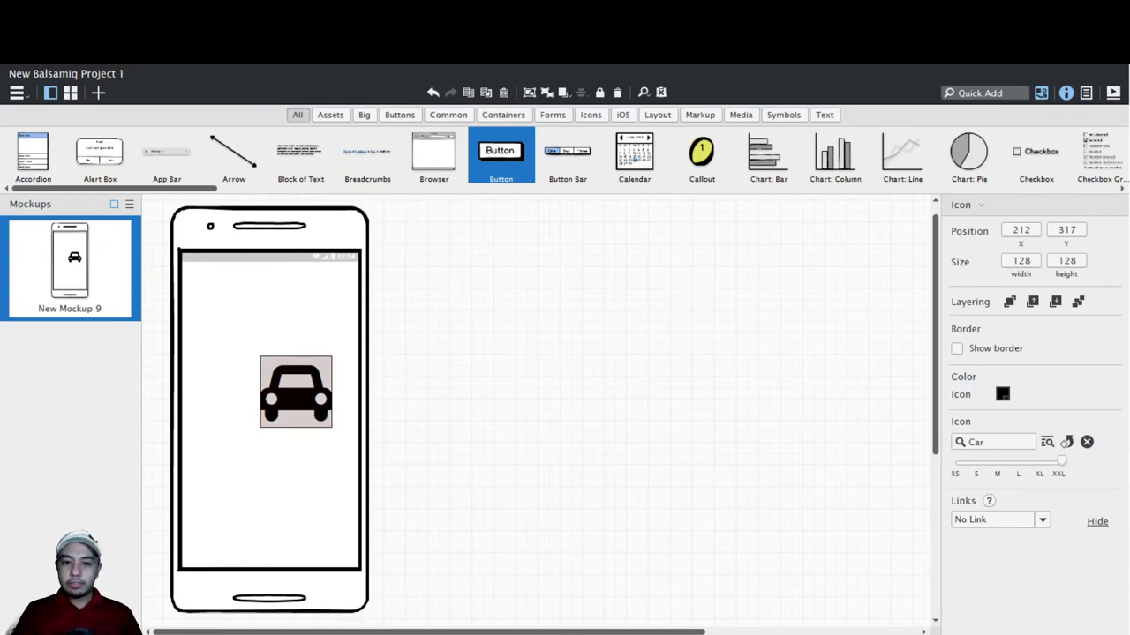
{"action": "mouse_move", "coordinate": [1062, 460]}
{"action": "left_mouse_down"}
{"action": "mouse_move", "coordinate": [1039, 461]}
{"action": "mouse_move", "coordinate": [1062, 460]}
{"action": "left_mouse_up"}
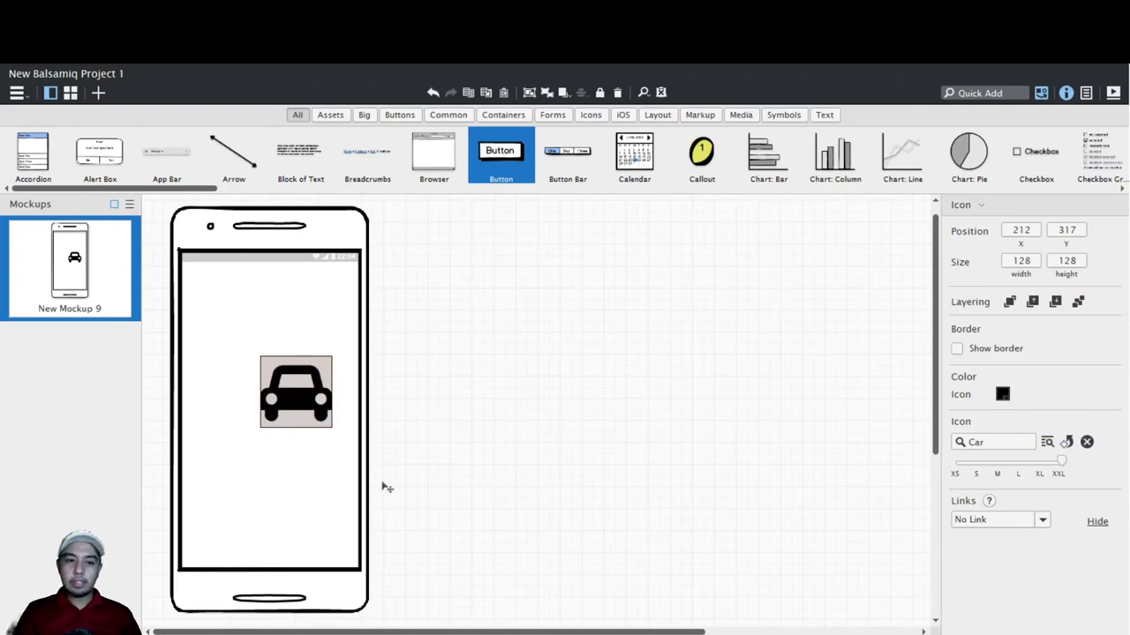
{"action": "left_click_drag", "start_coordinate": [386, 487], "coordinate": [350, 468]}
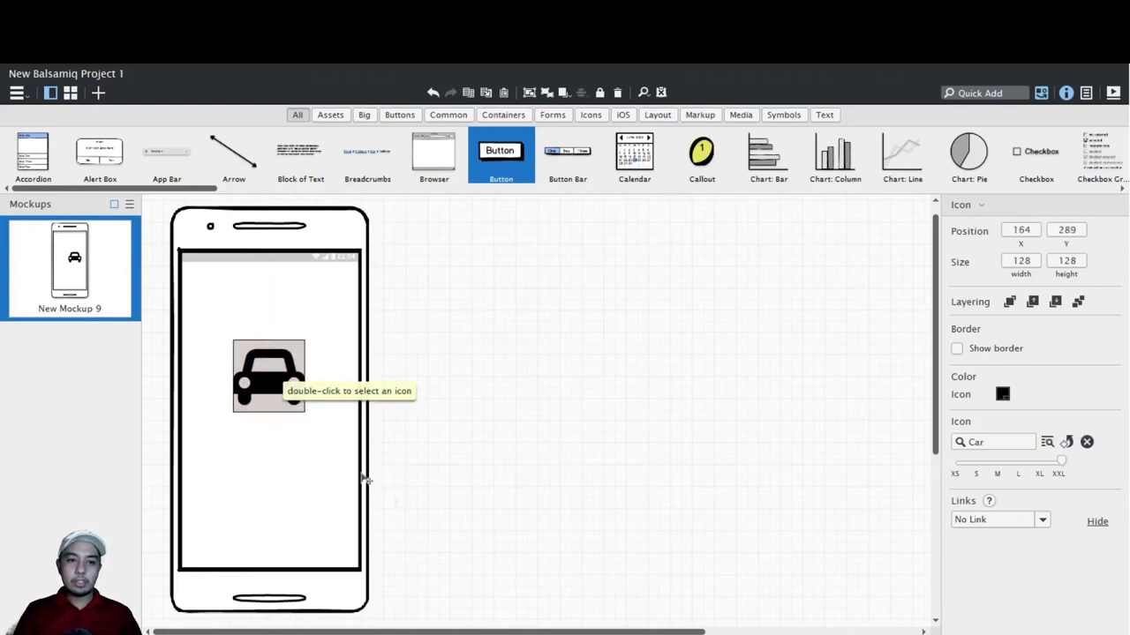
{"action": "left_click", "coordinate": [415, 461]}
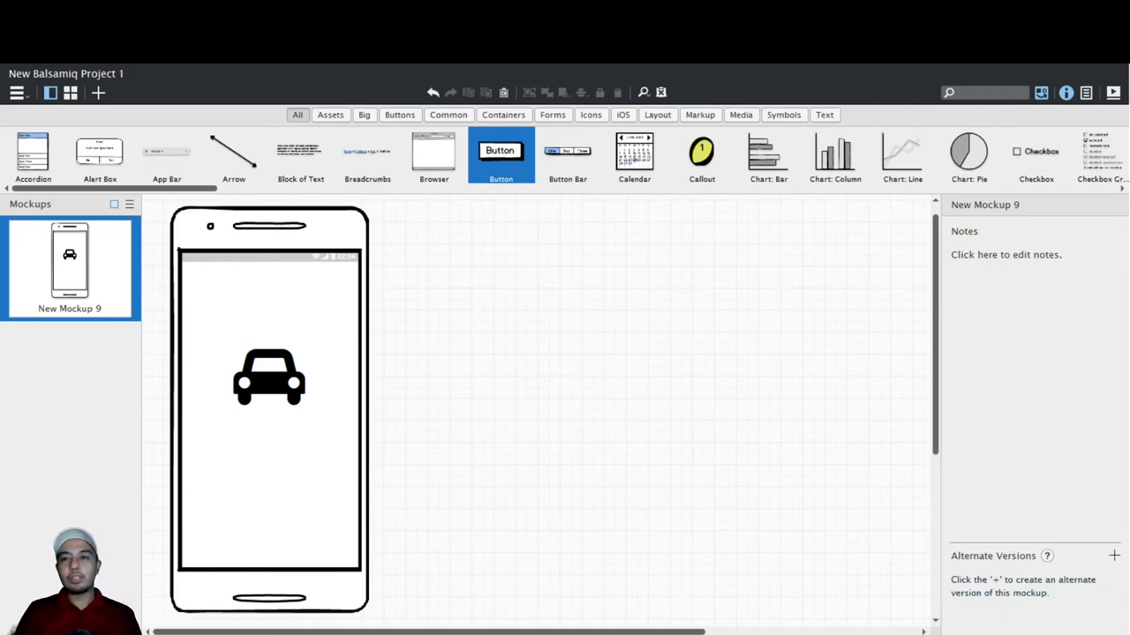
- Find "text" among the controls and place a Text control just below the car icon
{"action": "left_click", "coordinate": [983, 93]}
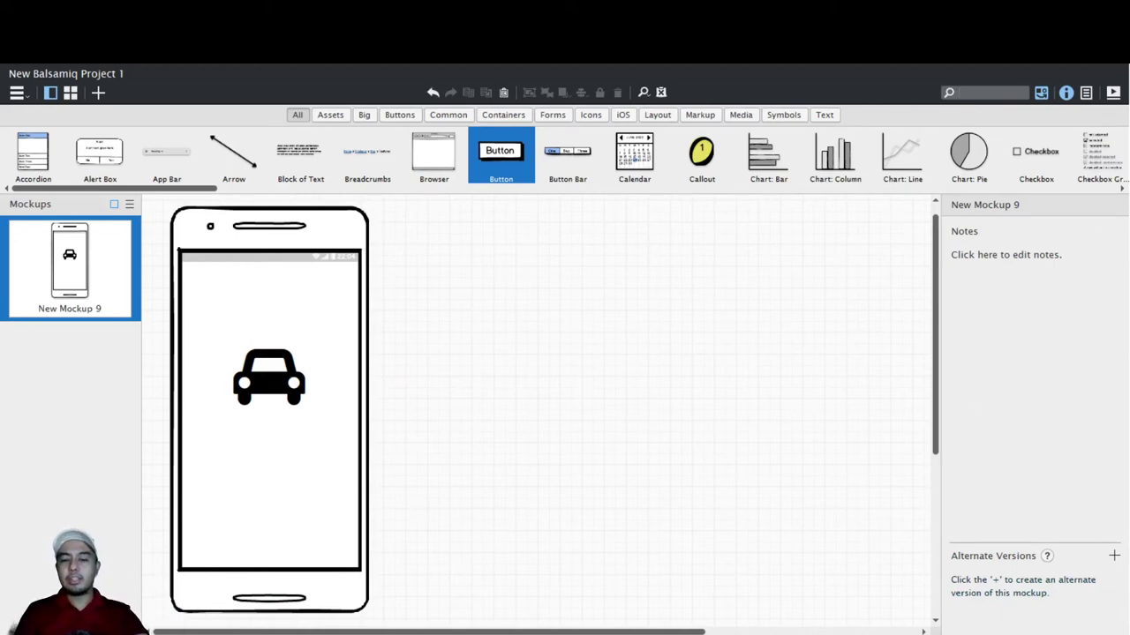
{"action": "type", "text": "text"}
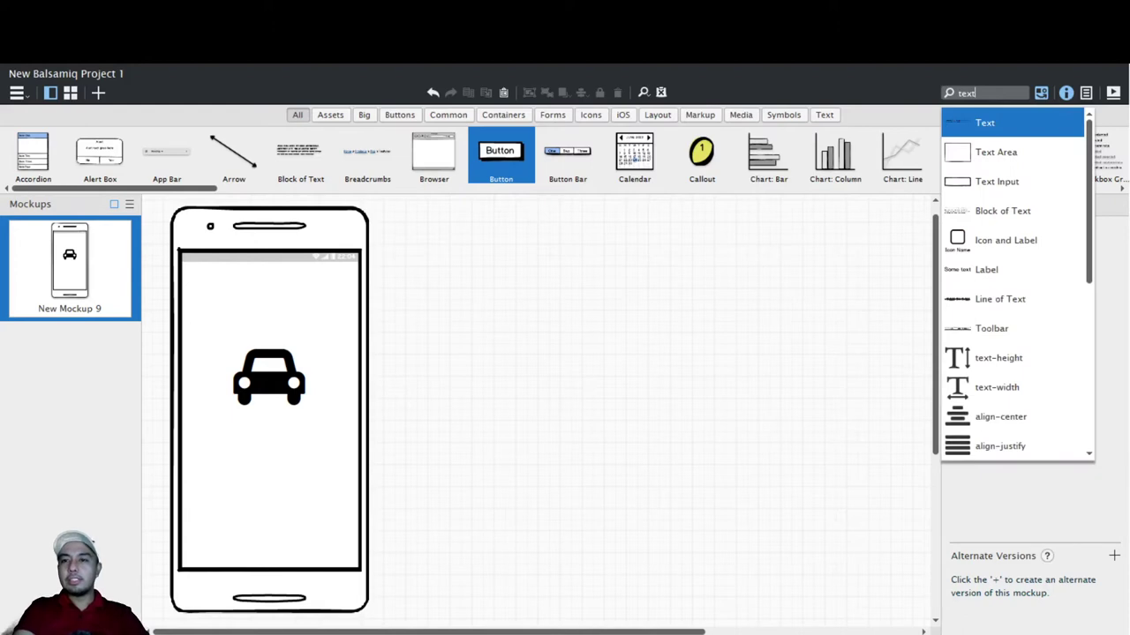
{"action": "key", "text": "Return"}
{"action": "left_click_drag", "start_coordinate": [298, 254], "coordinate": [393, 429]}
{"action": "left_click_drag", "start_coordinate": [351, 371], "coordinate": [332, 533]}
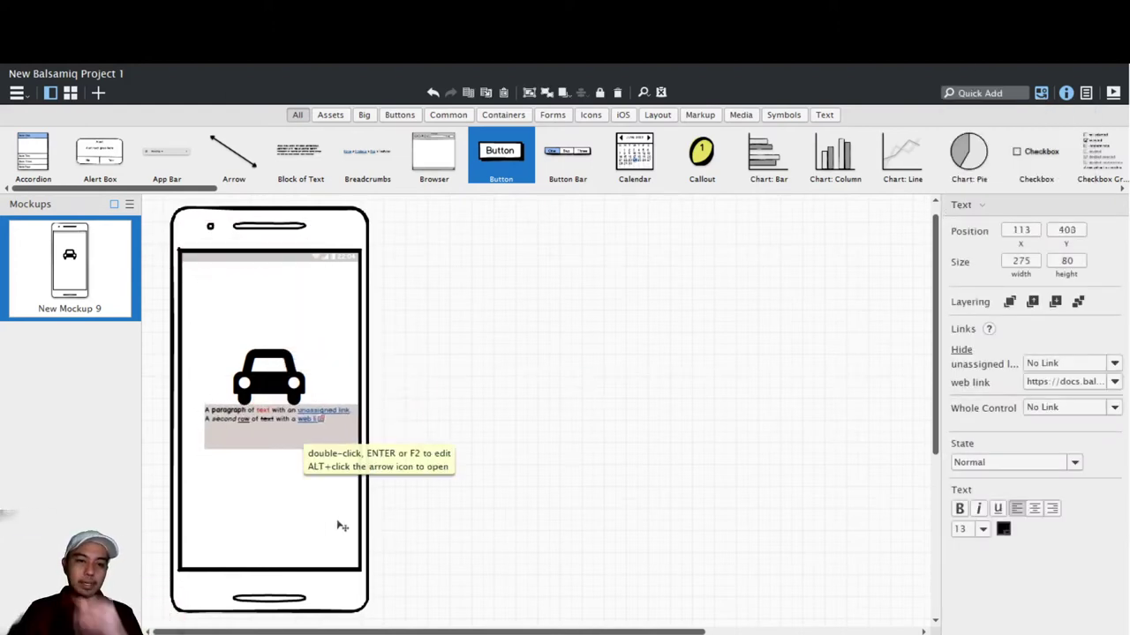
- Replace the placeholder paragraph with "ABC Car Services" and move the text box under the car to about X 91, Y 408
{"action": "key", "text": "Return"}
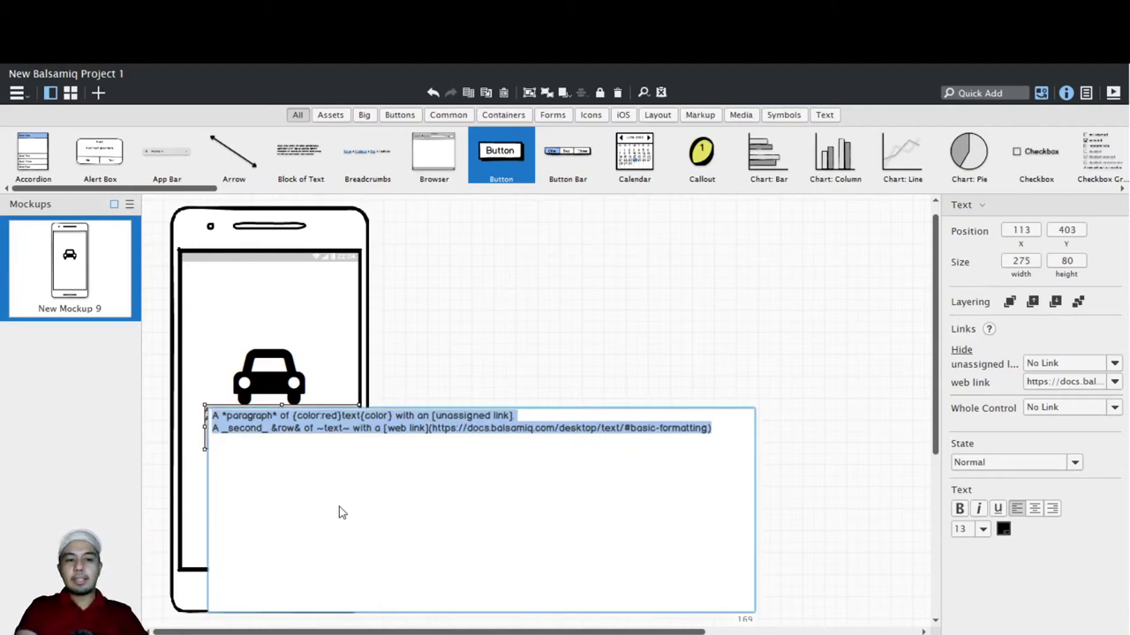
{"action": "type", "text": "ABC"}
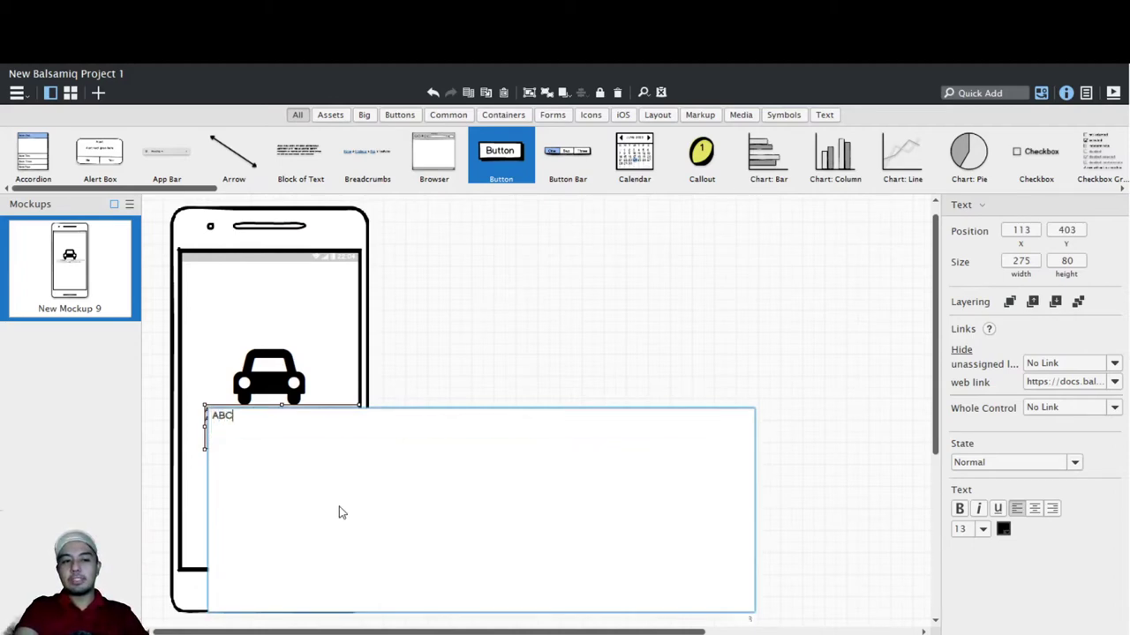
{"action": "type", "text": " C"}
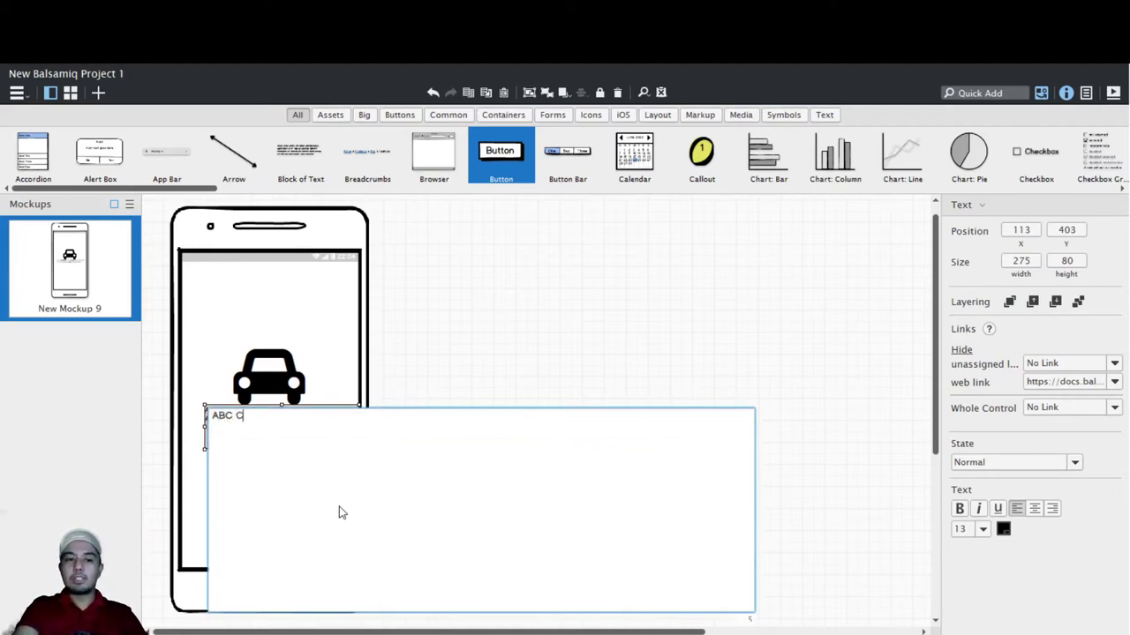
{"action": "type", "text": "ar Ser"}
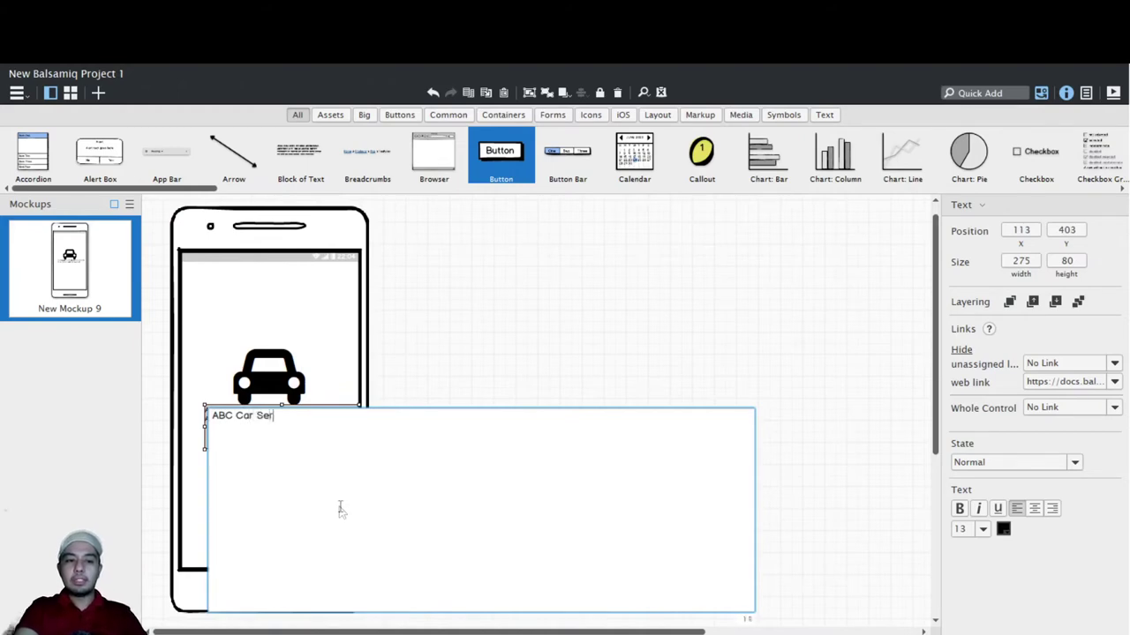
{"action": "type", "text": "vices"}
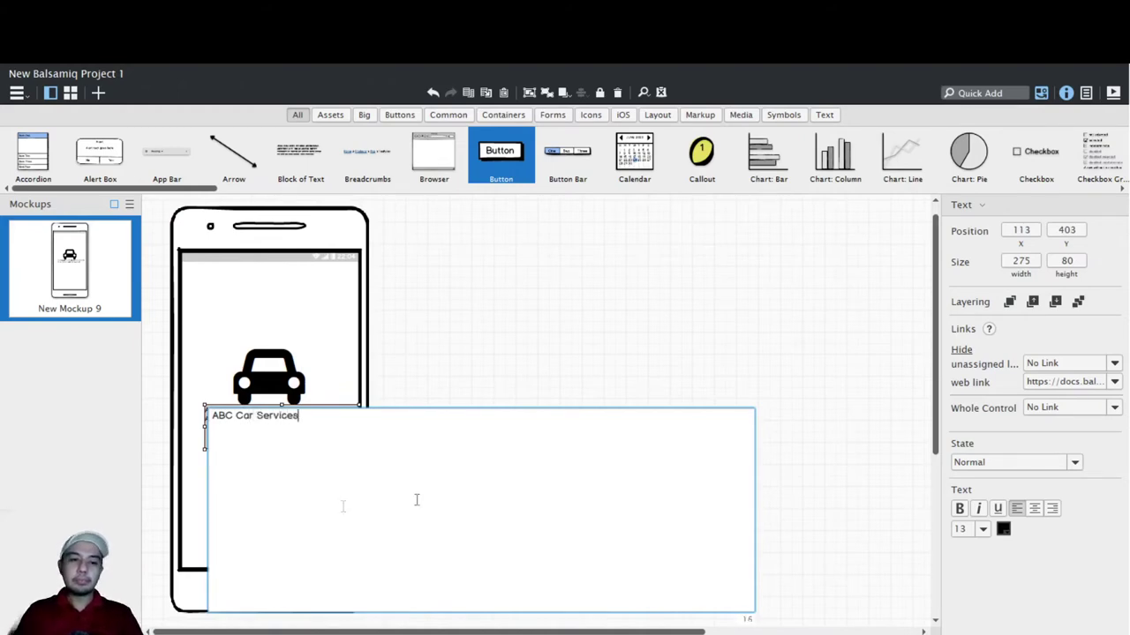
{"action": "key", "text": "ctrl+Return"}
{"action": "left_click_drag", "start_coordinate": [367, 524], "coordinate": [356, 527]}
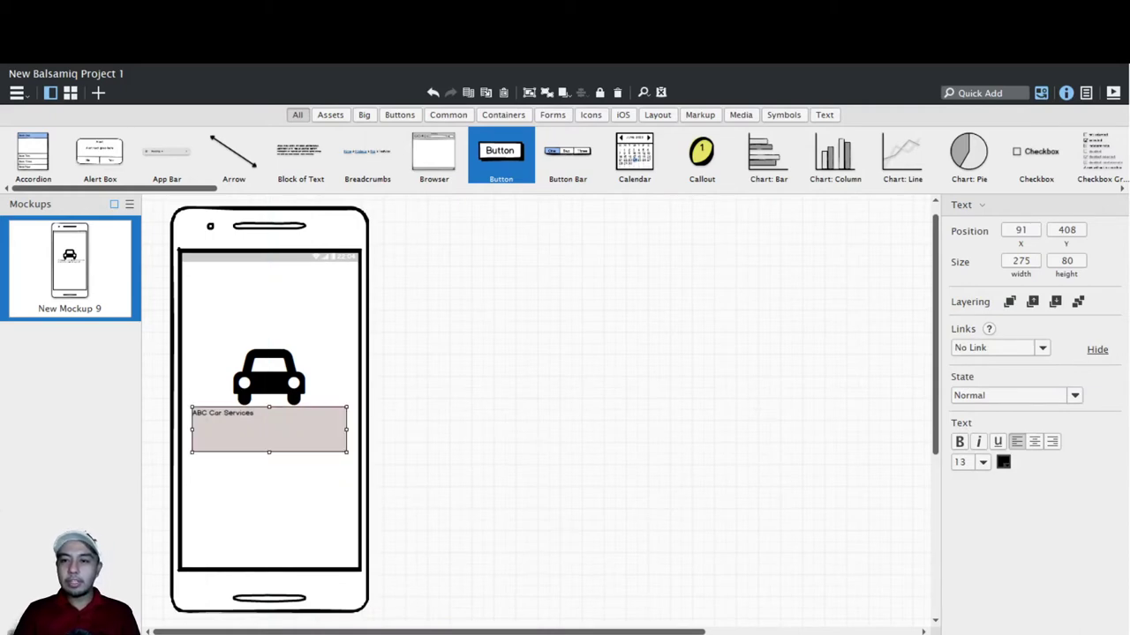
- Center-align the "ABC Car Services" text and set its font size to 18
{"action": "left_click", "coordinate": [1034, 441]}
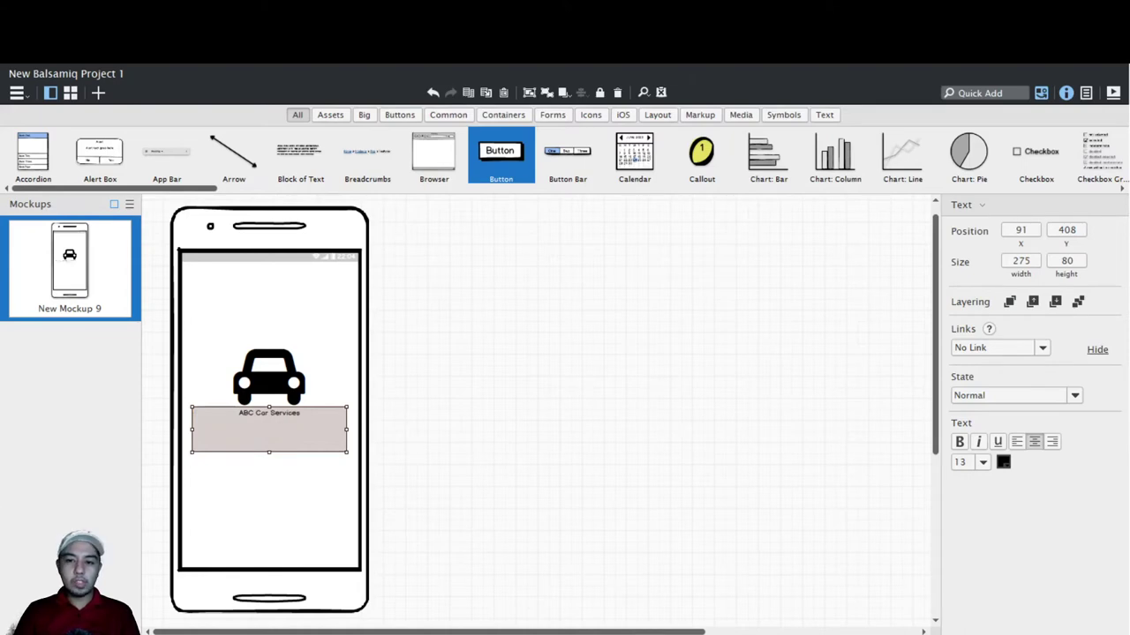
{"action": "left_click", "coordinate": [982, 462]}
{"action": "left_click", "coordinate": [964, 321]}
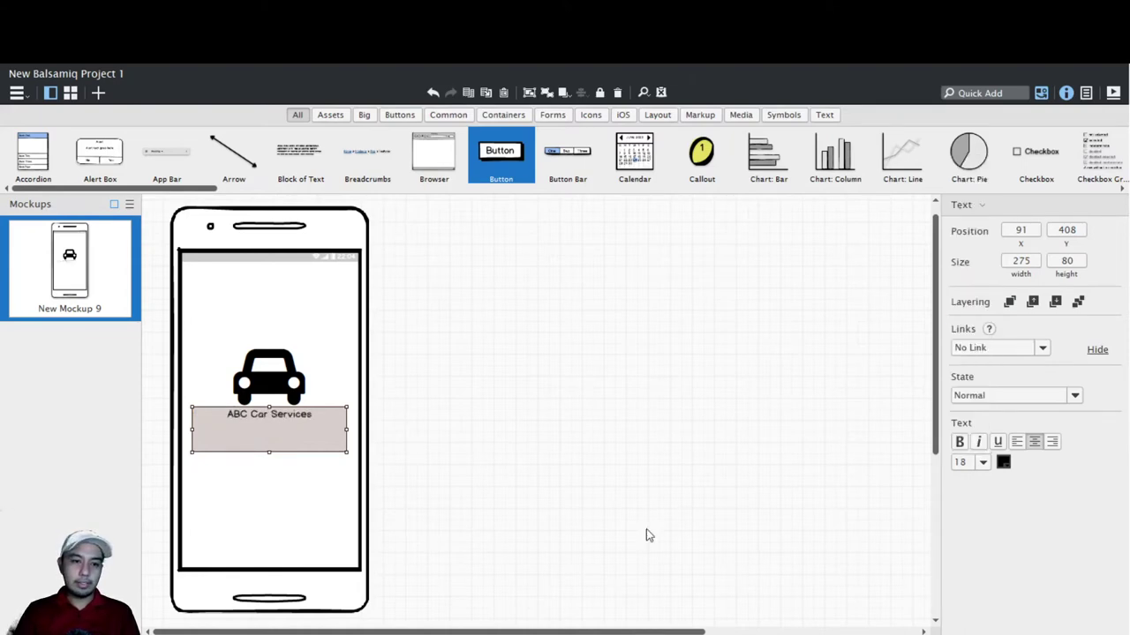
{"action": "left_click", "coordinate": [579, 520]}
- Move the text slightly down below the car icon, then shift icon and text together to about X 91, Y 308
{"action": "left_click_drag", "start_coordinate": [266, 420], "coordinate": [267, 425]}
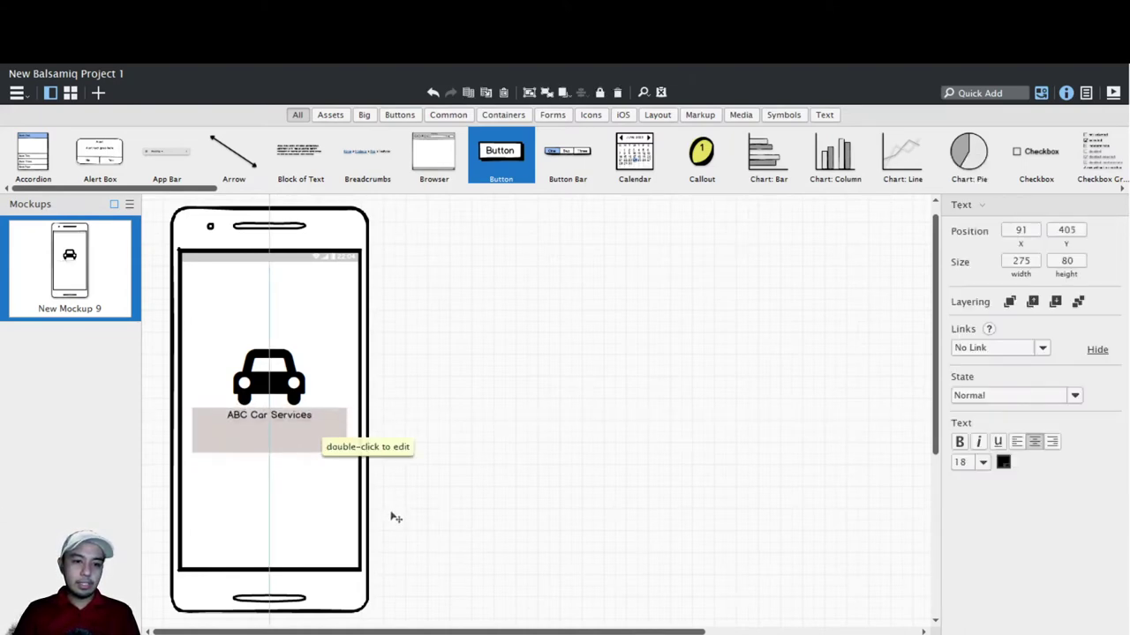
{"action": "left_click", "coordinate": [374, 487]}
{"action": "left_click_drag", "start_coordinate": [353, 469], "coordinate": [377, 503]}
- Rename the mockup as "Splash Screen" and deselect the car icon and text
{"action": "key", "text": "ctrl+a"}
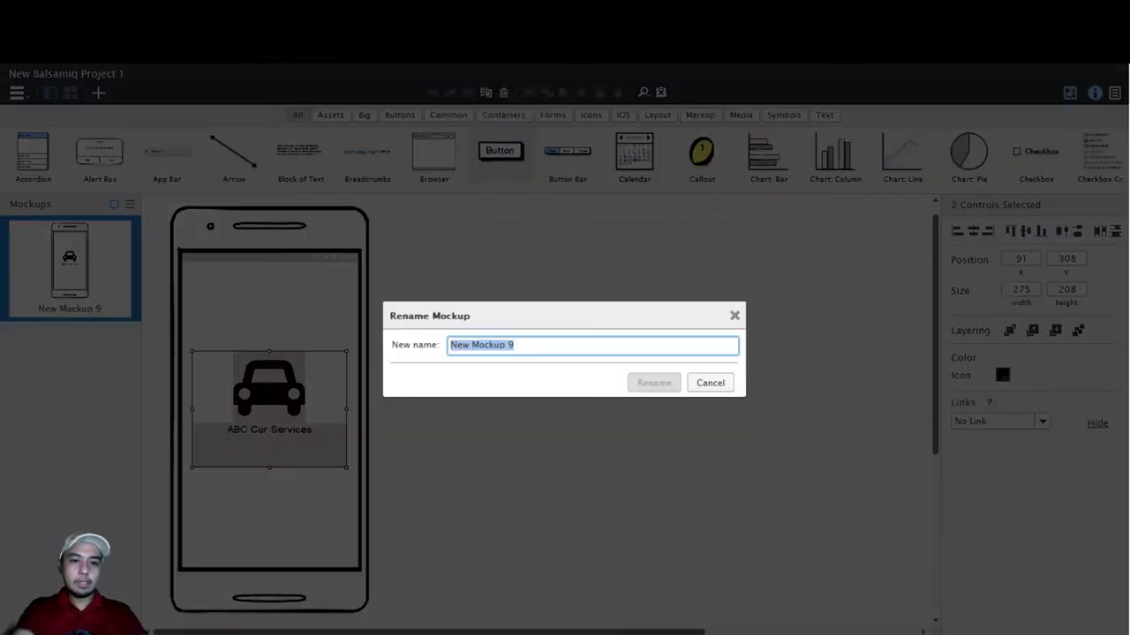
{"action": "type", "text": "Splash Screen"}
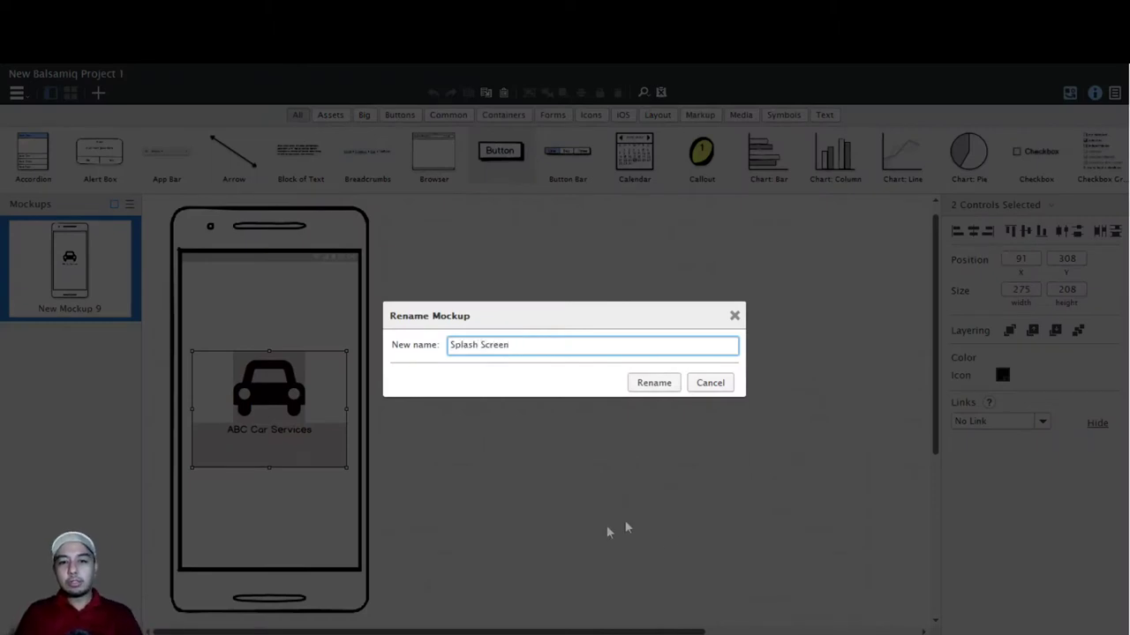
{"action": "key", "text": "Return"}
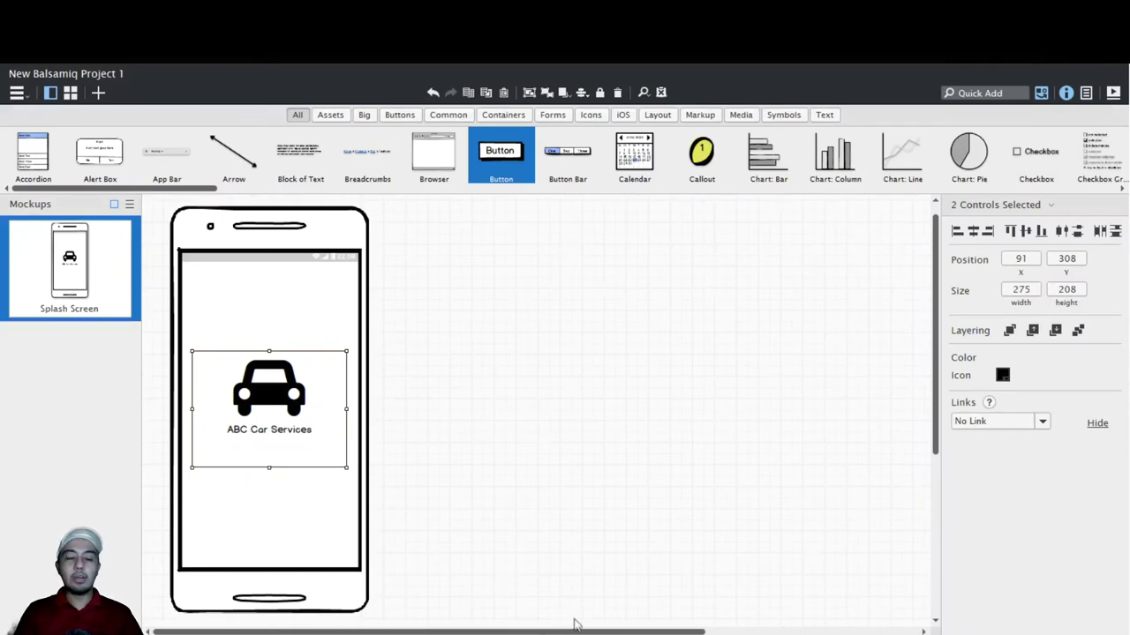
{"action": "left_click_drag", "start_coordinate": [351, 483], "coordinate": [358, 482]}
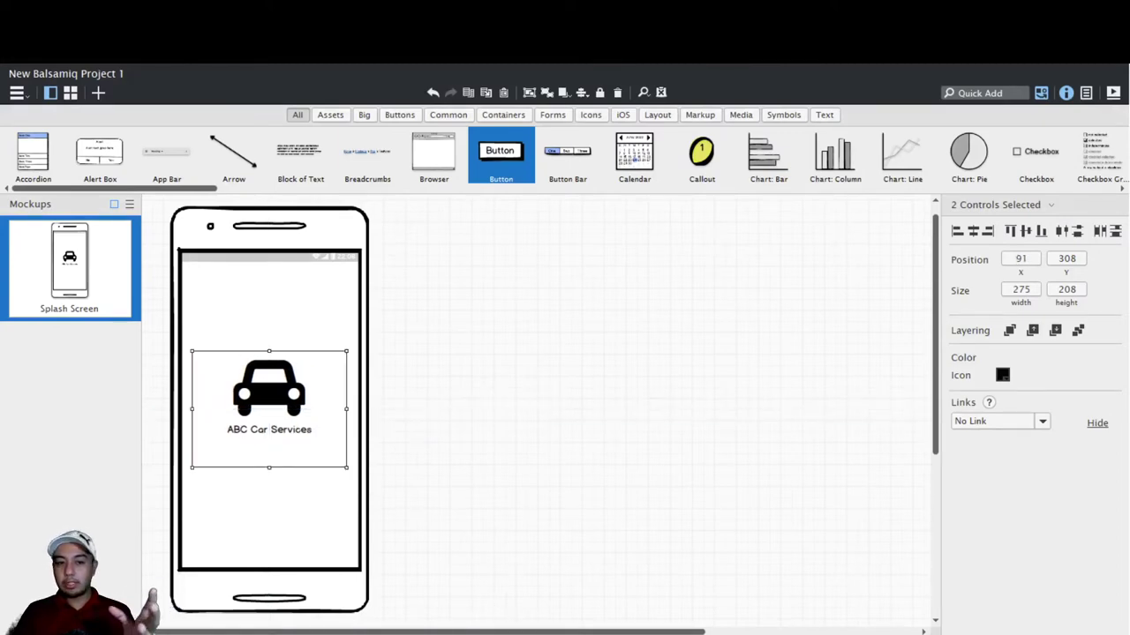
{"action": "left_click", "coordinate": [500, 605]}
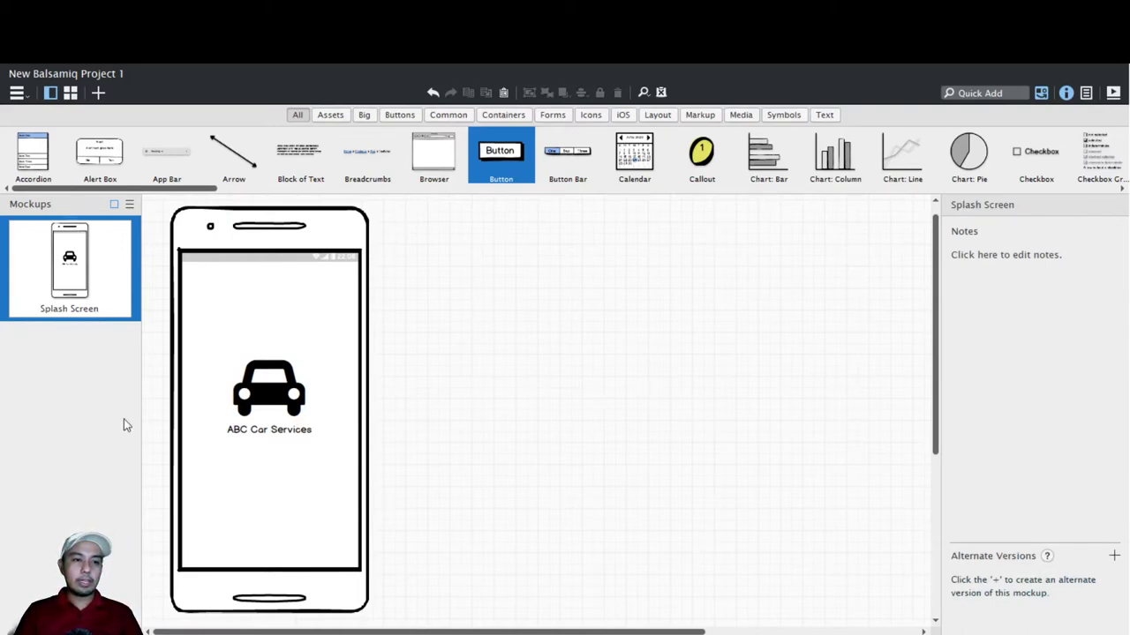
- Duplicate the Splash Screen mockup and rename the copy "Login / Registration"
{"action": "key", "text": "ctrl+d"}
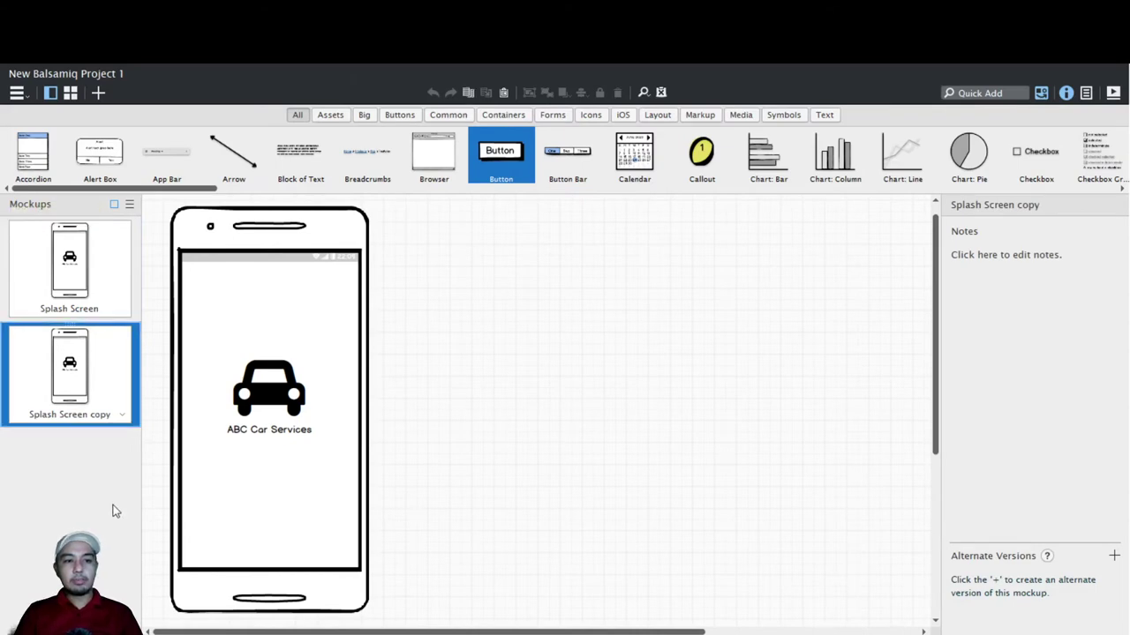
{"action": "key", "text": "F2"}
{"action": "type", "text": "Lo"}
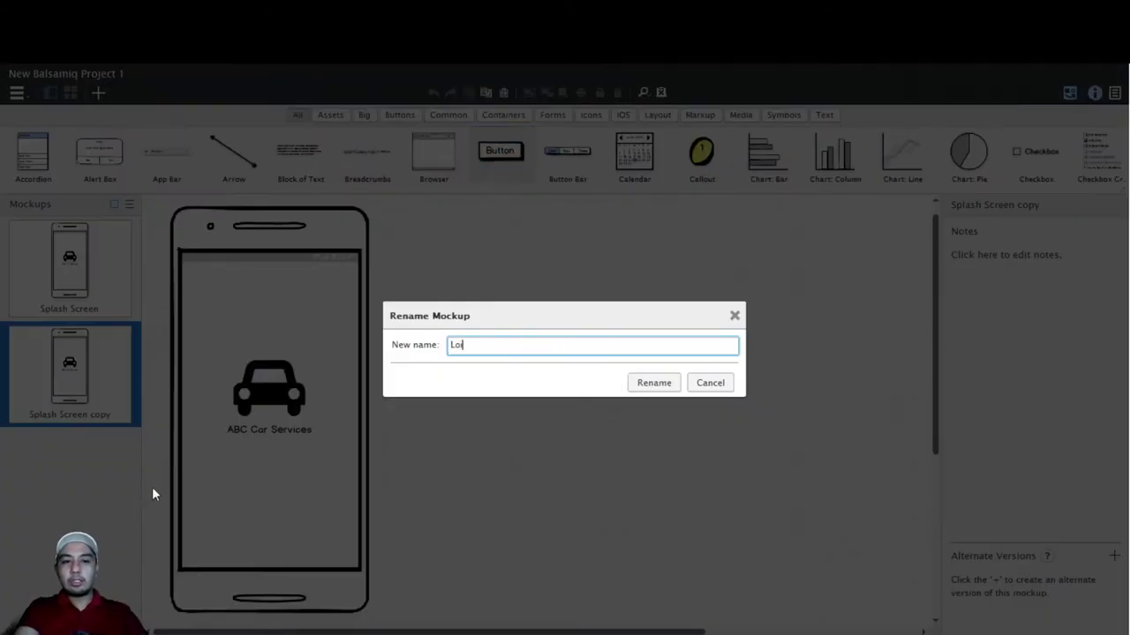
{"action": "type", "text": "gin / Regsi"}
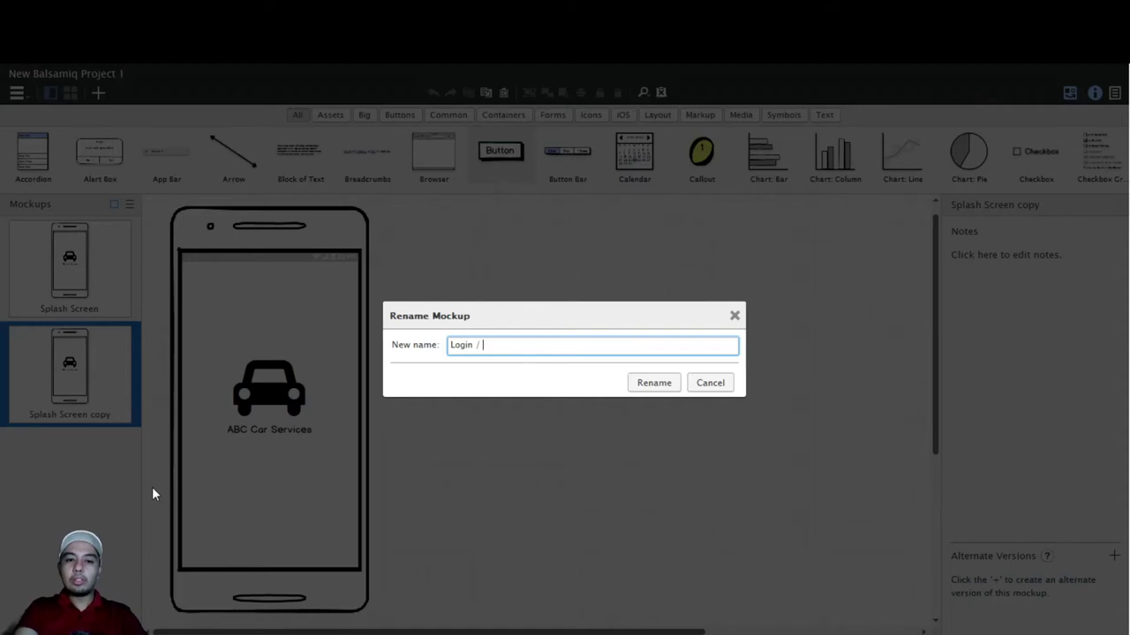
{"action": "key", "text": "BackSpace"}
{"action": "key", "text": "BackSpace"}
{"action": "type", "text": "istration"}
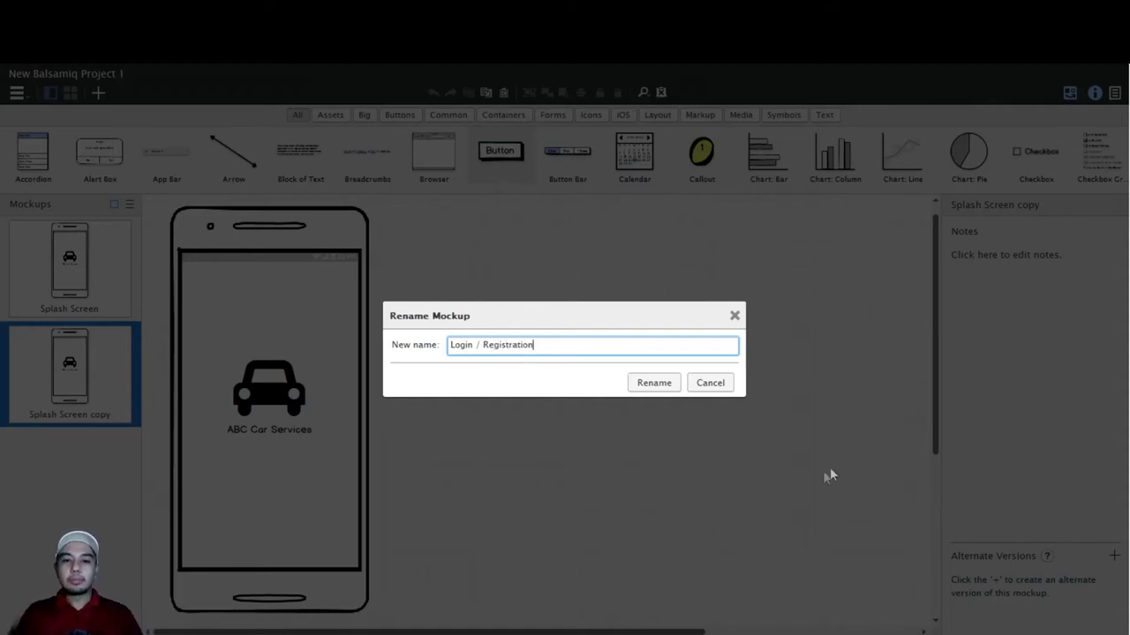
{"action": "key", "text": "Return"}
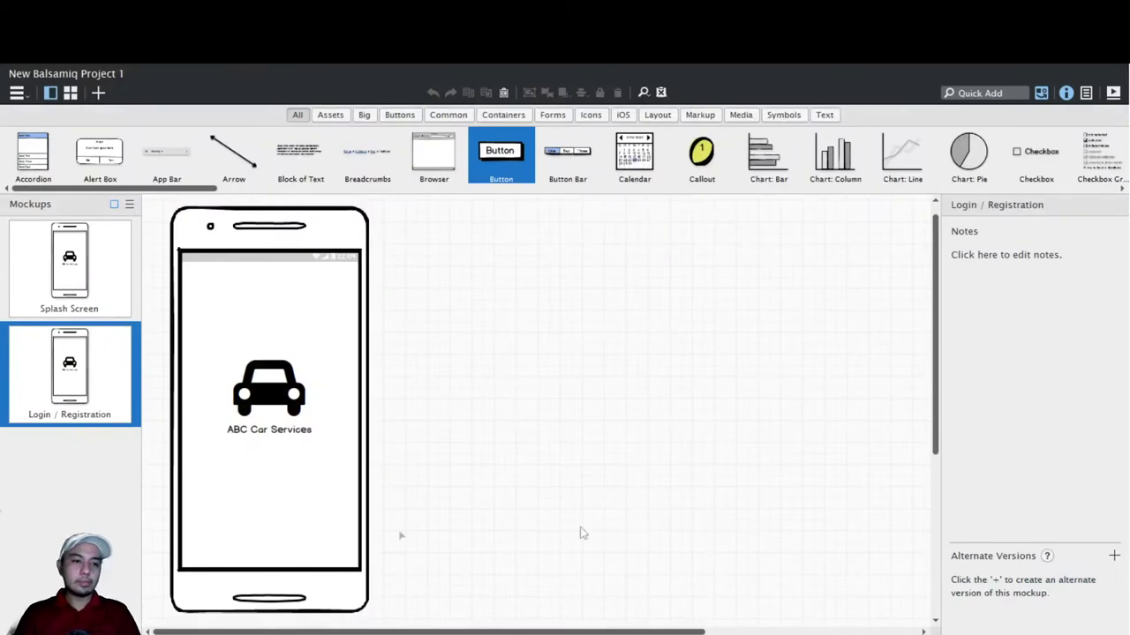
- Shrink the "ABC Car Services" text box on the Login / Registration mockup to a height of about 23
{"action": "key", "text": "ctrl+a"}
{"action": "left_click", "coordinate": [517, 532]}
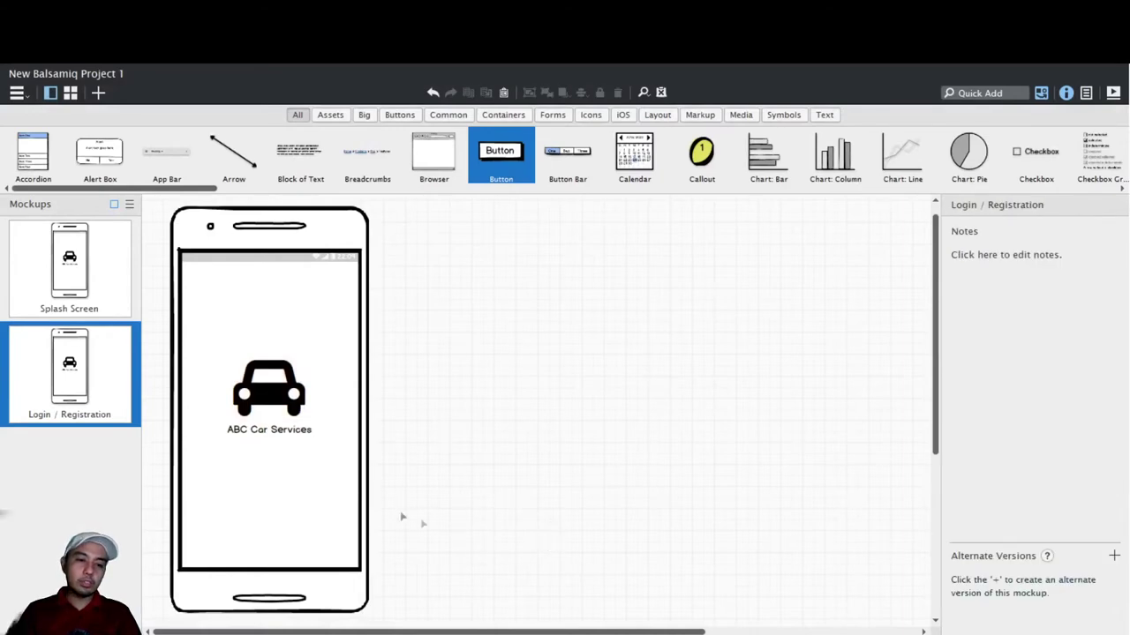
{"action": "left_click", "coordinate": [284, 404]}
{"action": "key", "text": "Tab"}
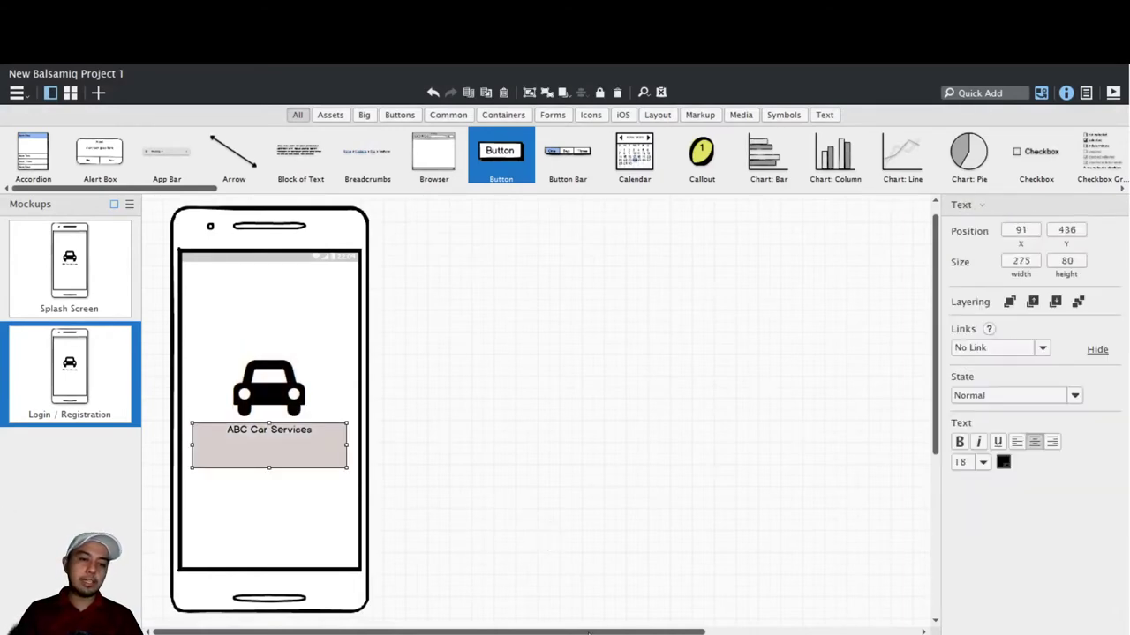
{"action": "left_click", "coordinate": [421, 371]}
{"action": "key", "text": "Tab"}
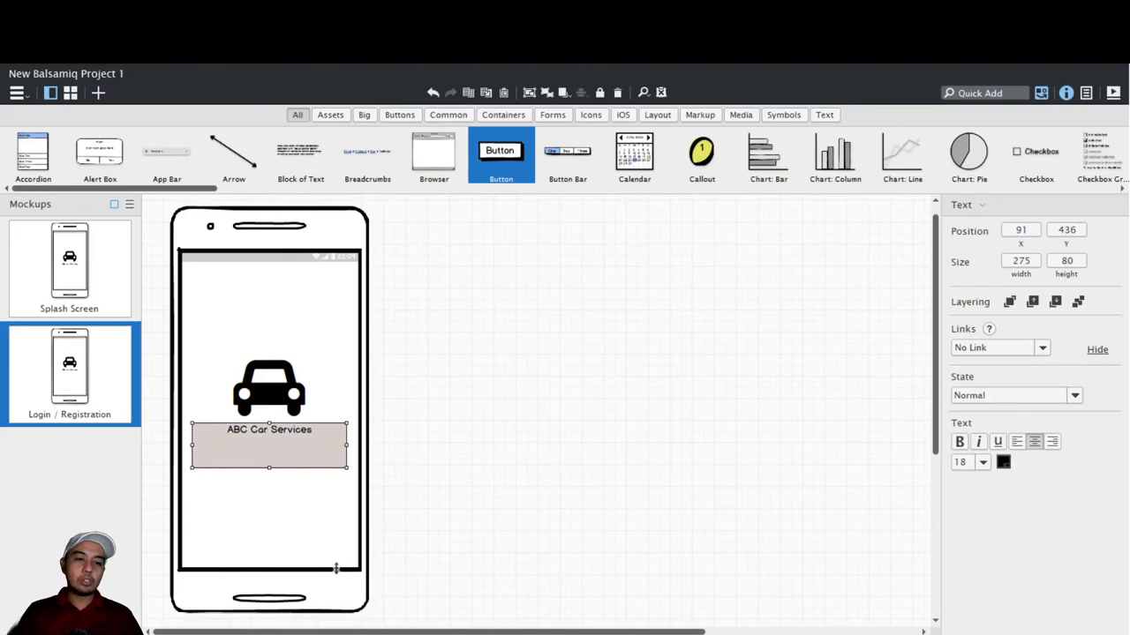
{"action": "left_click", "coordinate": [378, 580]}
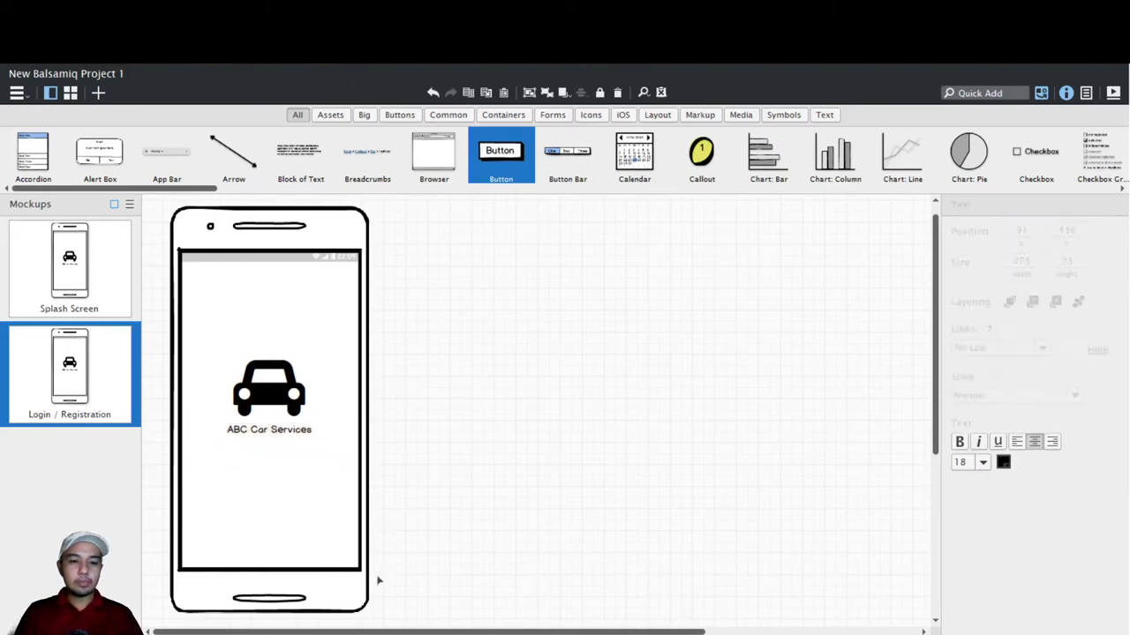
{"action": "key", "text": "Tab"}
{"action": "left_click", "coordinate": [723, 538]}
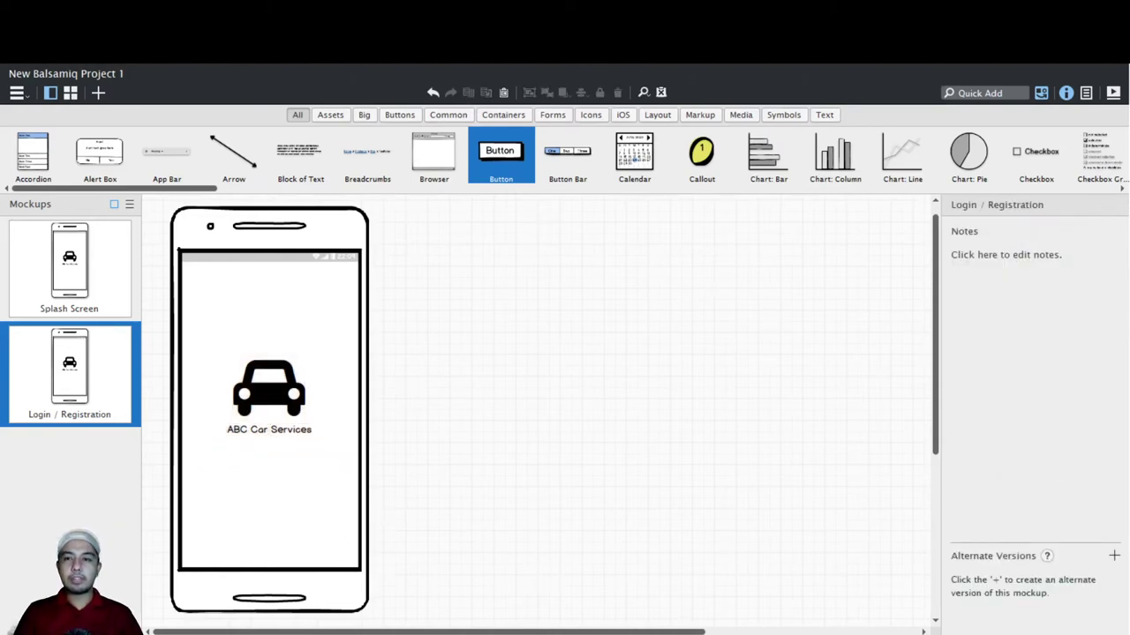
- Copy the company name text to about X 91, Y 531 and change the copy's wording to "Register mobile number"
{"action": "key", "text": "Tab"}
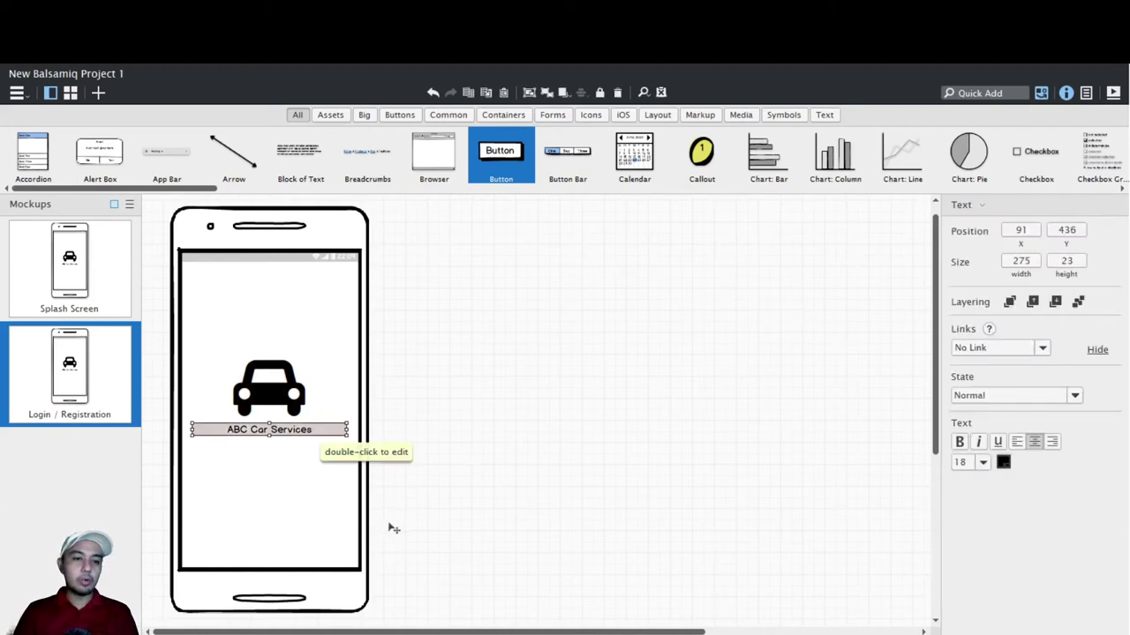
{"action": "left_click_drag", "start_coordinate": [388, 523], "coordinate": [393, 593]}
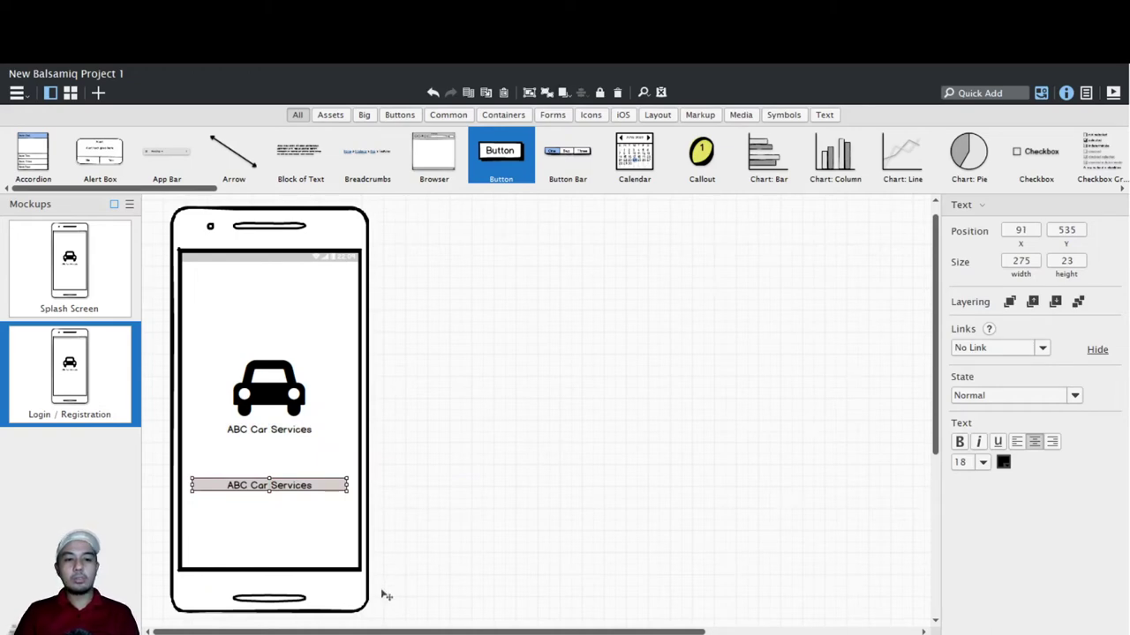
{"action": "key", "text": "Return"}
{"action": "type", "text": "Register mobile number"}
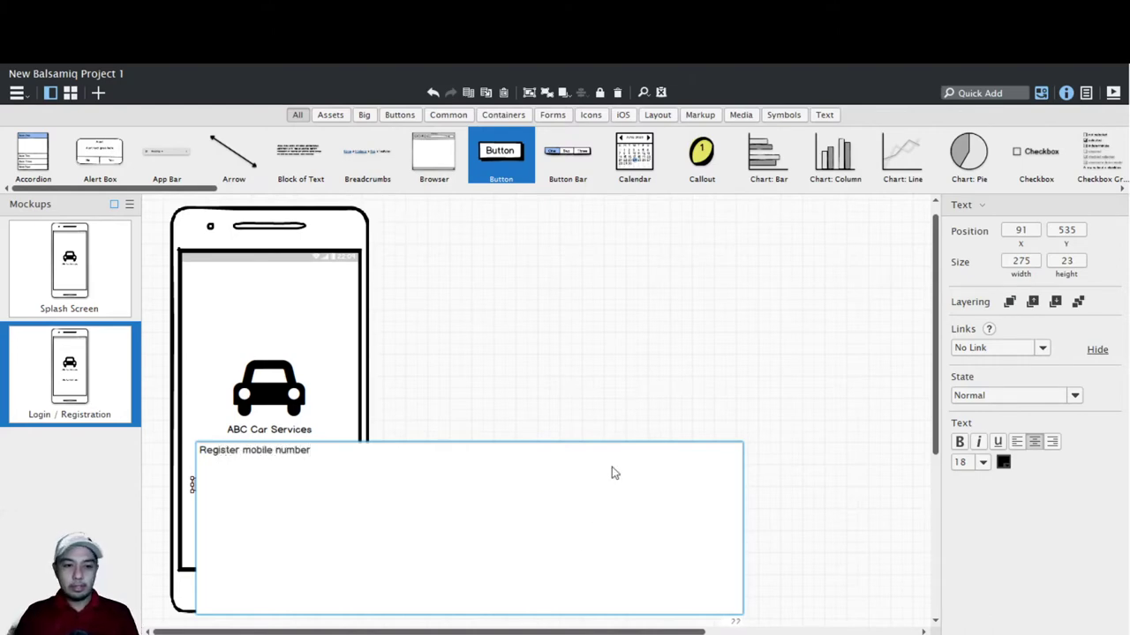
{"action": "key", "text": "Return"}
{"action": "key", "text": "Up"}
{"action": "key", "text": "Up"}
{"action": "key", "text": "Up"}
{"action": "key", "text": "Up"}
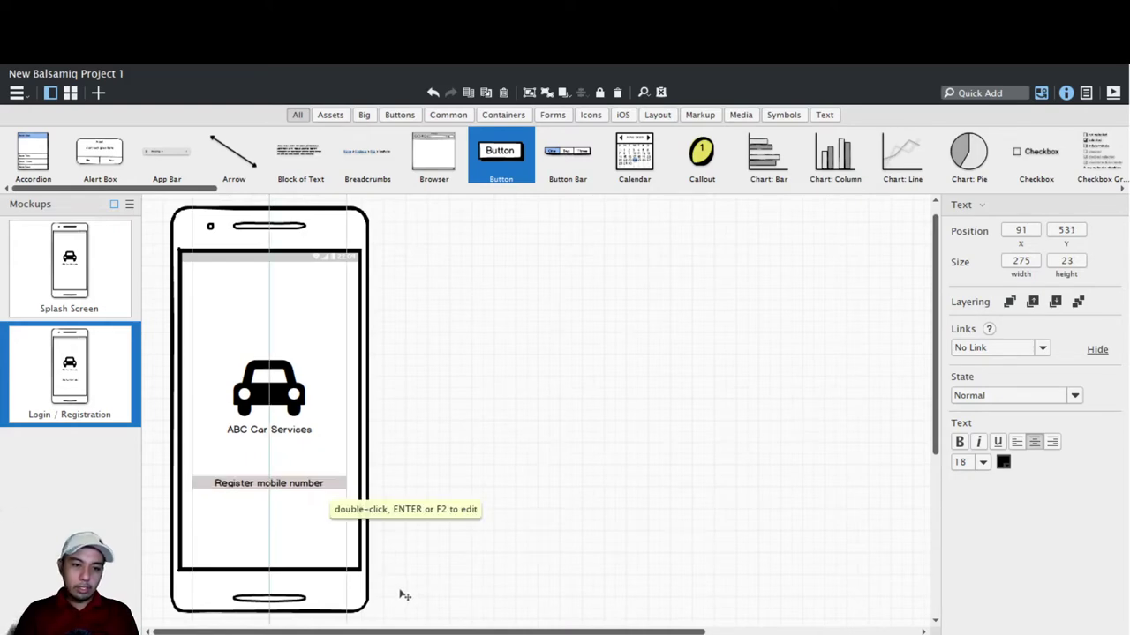
- Set the "Register mobile number" text to font size 13 and adjust its position to about Y 528
{"action": "left_click", "coordinate": [983, 462]}
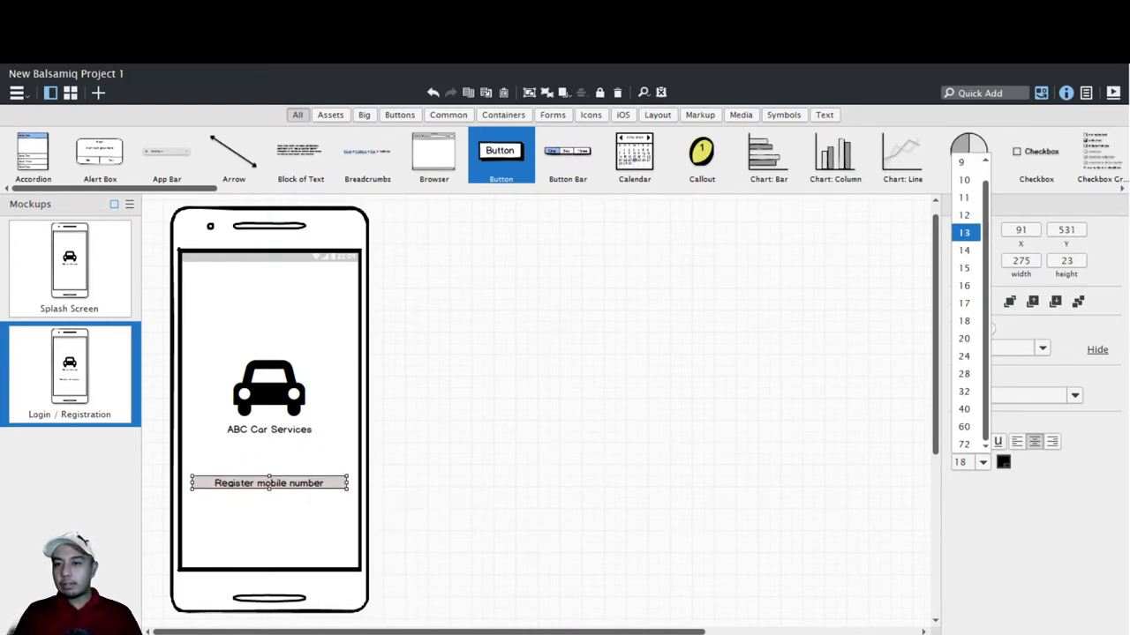
{"action": "left_click", "coordinate": [964, 232]}
{"action": "left_click", "coordinate": [479, 569]}
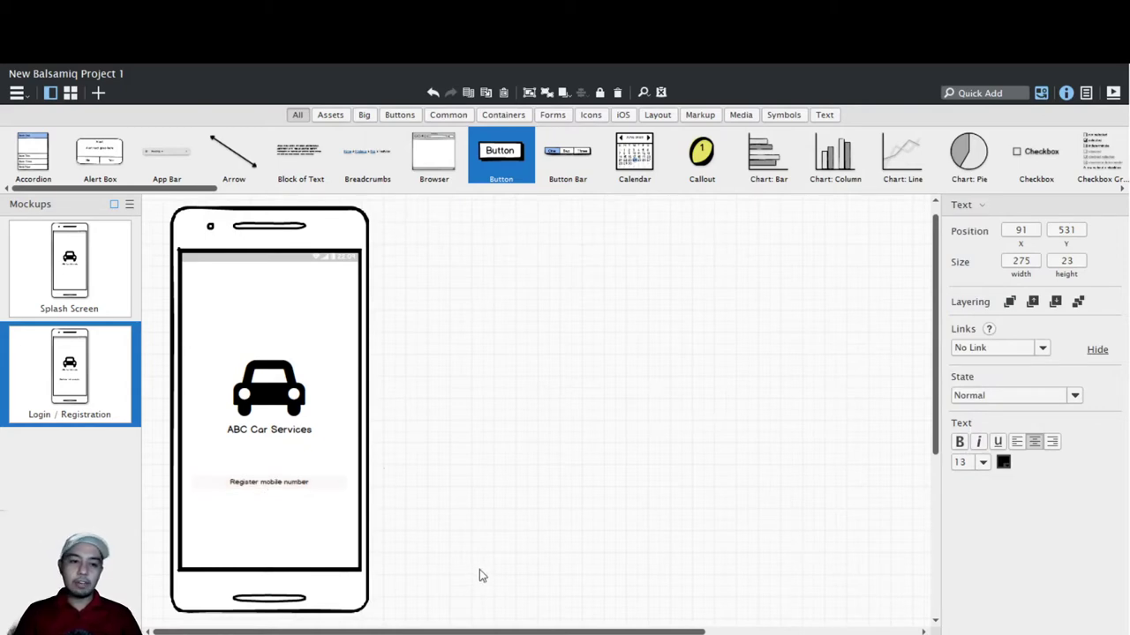
{"action": "left_click_drag", "start_coordinate": [309, 487], "coordinate": [309, 484]}
{"action": "key", "text": "Down"}
{"action": "key", "text": "Down"}
{"action": "key", "text": "Down"}
{"action": "key", "text": "Down"}
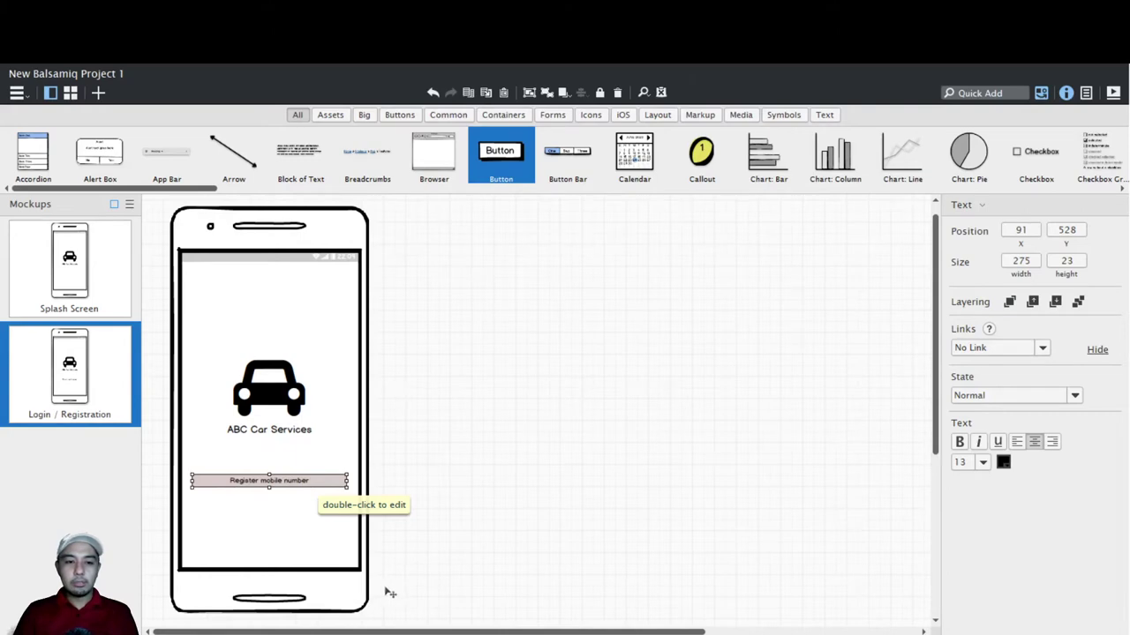
- Copy the "Register mobile number" text to about X 91, Y 596, change the copy to "Login with Facebook", and deselect it
{"action": "left_click_drag", "start_coordinate": [309, 484], "coordinate": [309, 521], "text": "alt"}
{"action": "key", "text": "Left"}
{"action": "key", "text": "Left"}
{"action": "key", "text": "Left"}
{"action": "key", "text": "Left"}
{"action": "key", "text": "Return"}
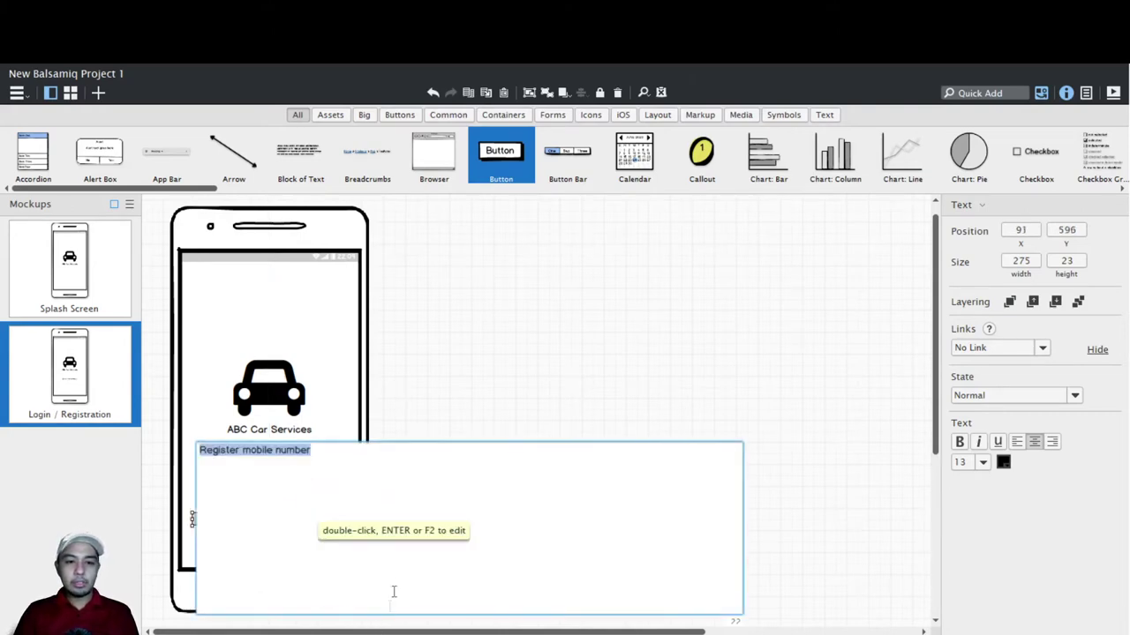
{"action": "type", "text": "Log"}
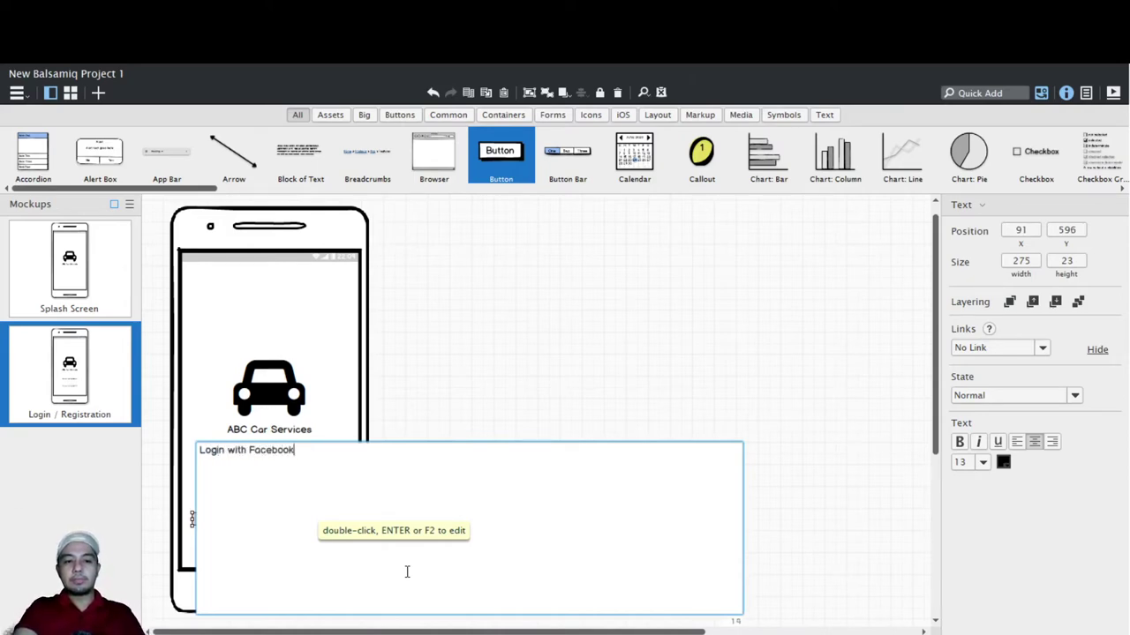
{"action": "type", "text": "in with Facebook"}
{"action": "key", "text": "Return"}
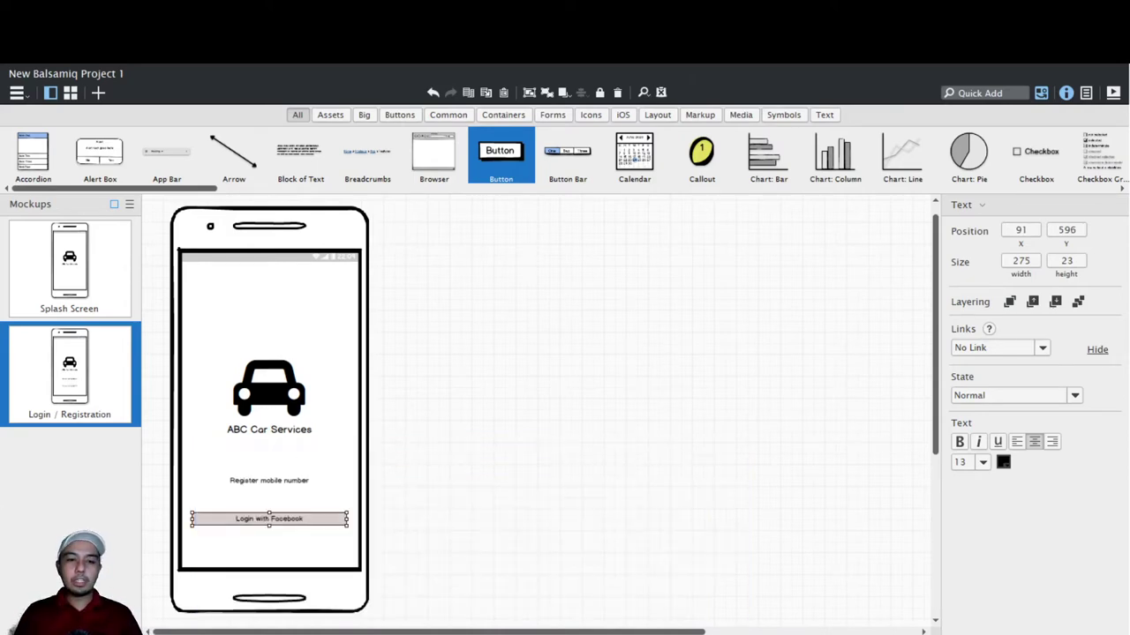
{"action": "left_click", "coordinate": [269, 521]}
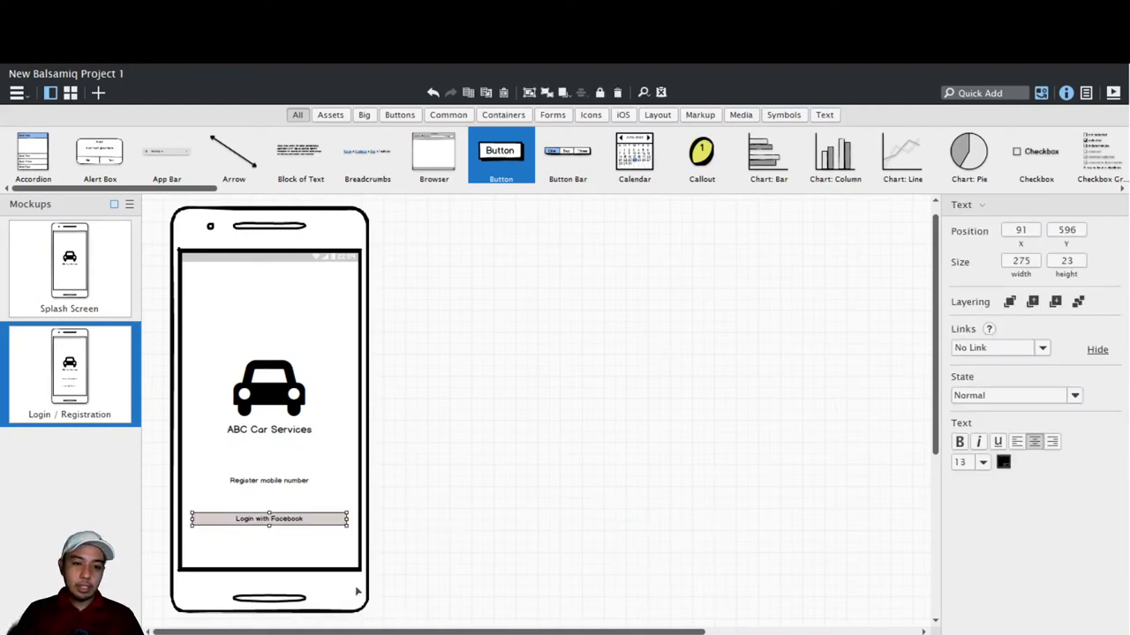
{"action": "key", "text": "shift+Tab"}
{"action": "key", "text": "Escape"}
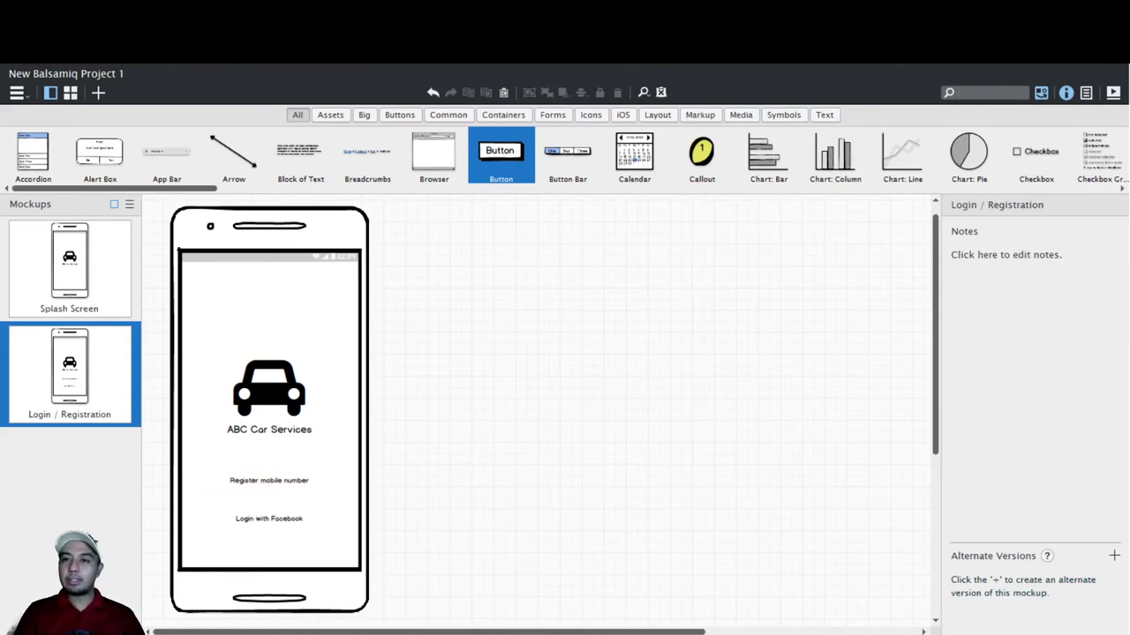
- Add a Text Input below "Register mobile number" at about X 101, Y 551 and widen it to about 266
{"action": "type", "text": "inpu"}
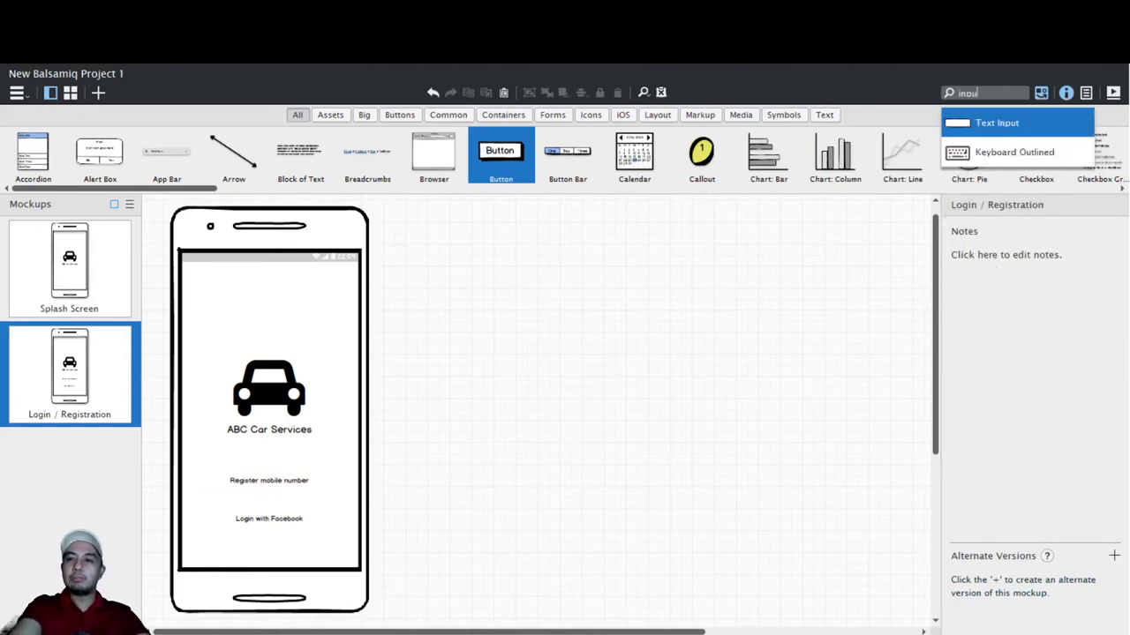
{"action": "key", "text": "Return"}
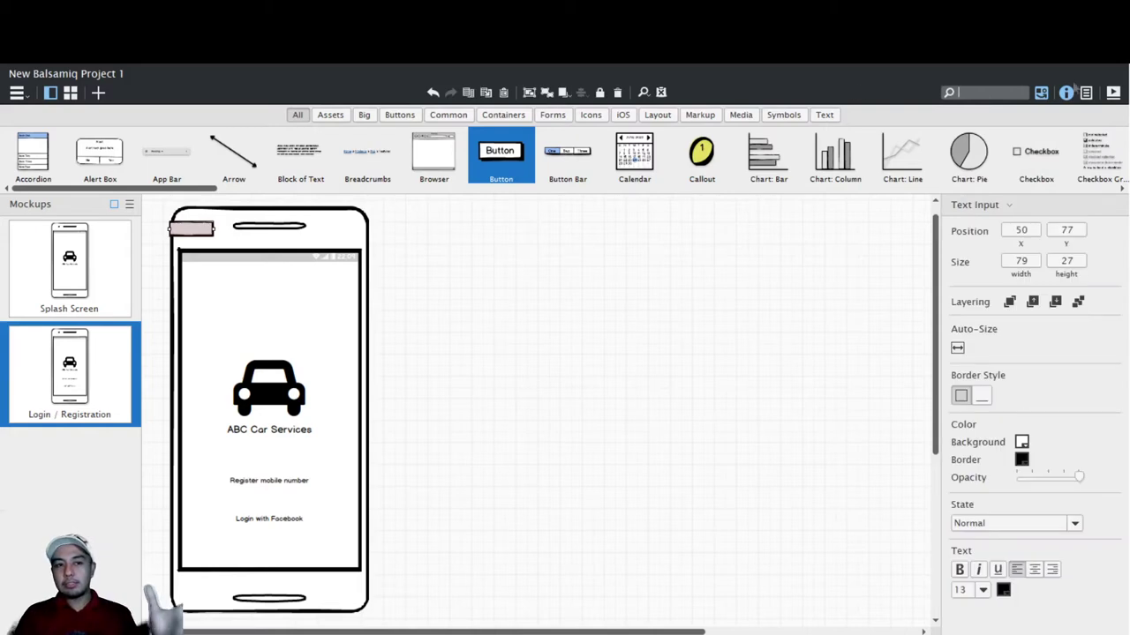
{"action": "mouse_move", "coordinate": [193, 230]}
{"action": "left_mouse_down"}
{"action": "mouse_move", "coordinate": [238, 506]}
{"action": "mouse_move", "coordinate": [240, 496]}
{"action": "mouse_move", "coordinate": [221, 494]}
{"action": "left_mouse_up"}
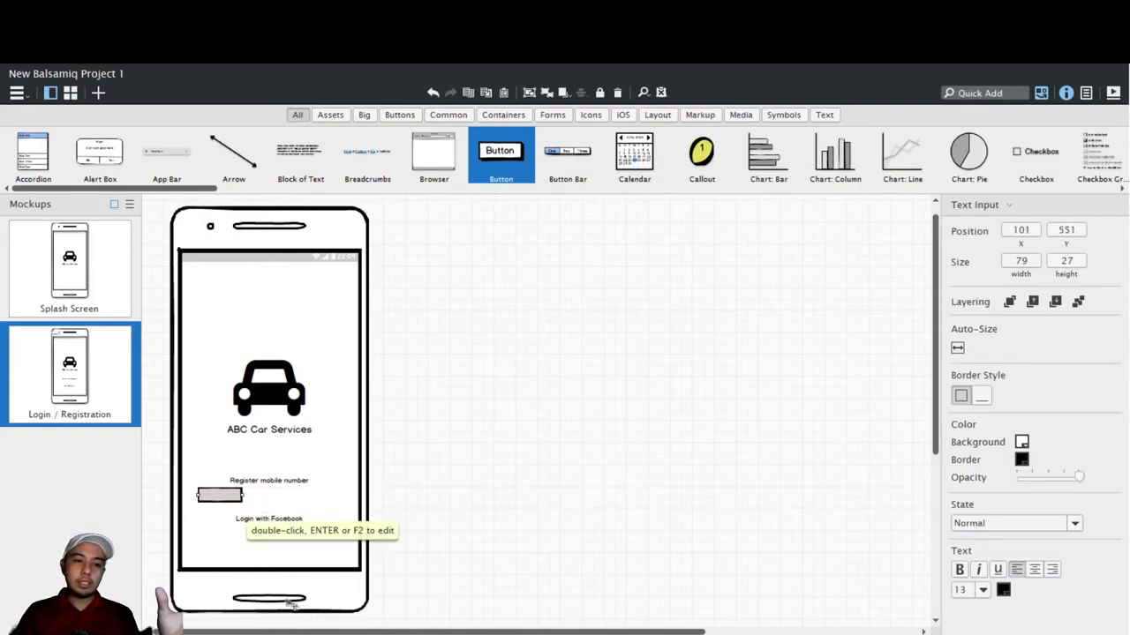
{"action": "left_click_drag", "start_coordinate": [303, 605], "coordinate": [435, 630]}
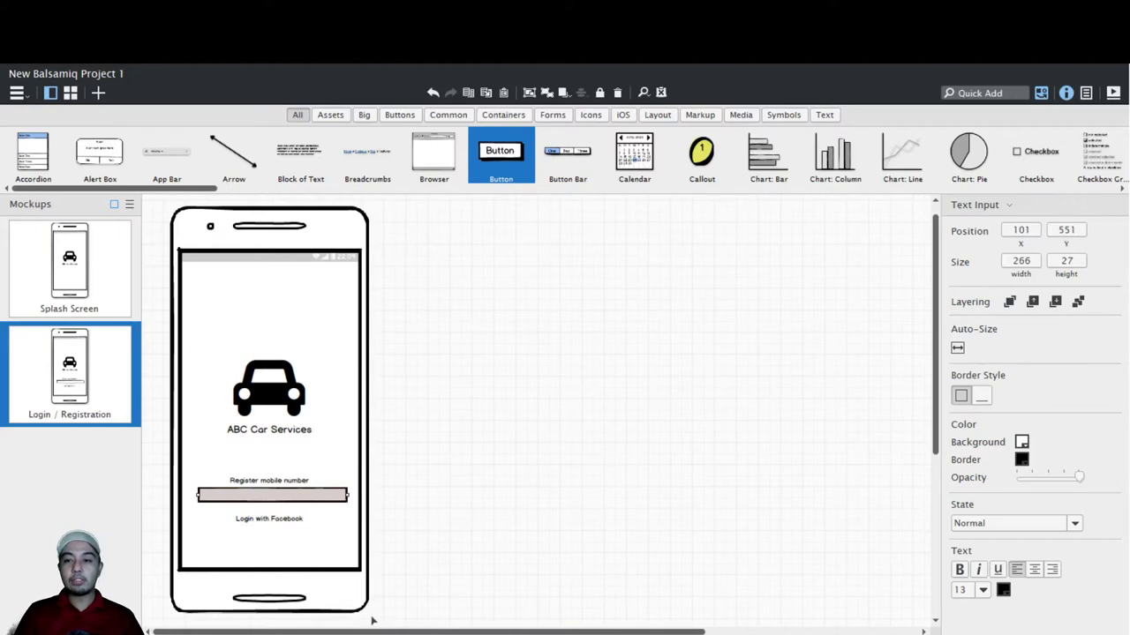
{"action": "left_click", "coordinate": [458, 546]}
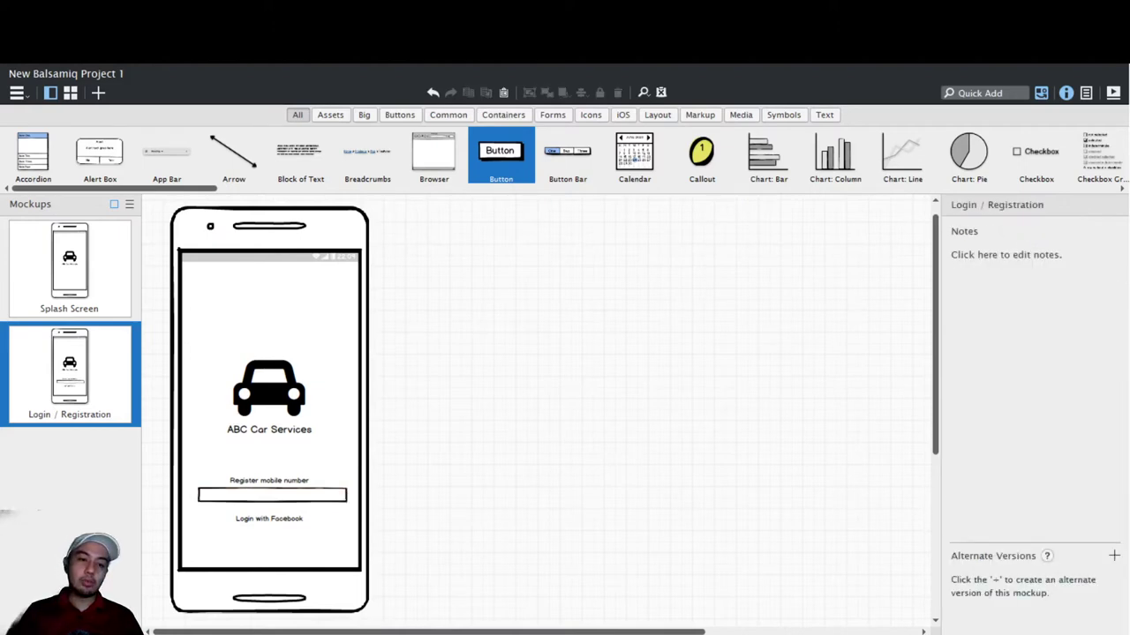
- Add a Button below "Login with Facebook" at about X 101, Y 627, sized about 266 by 45
{"action": "left_click", "coordinate": [372, 611]}
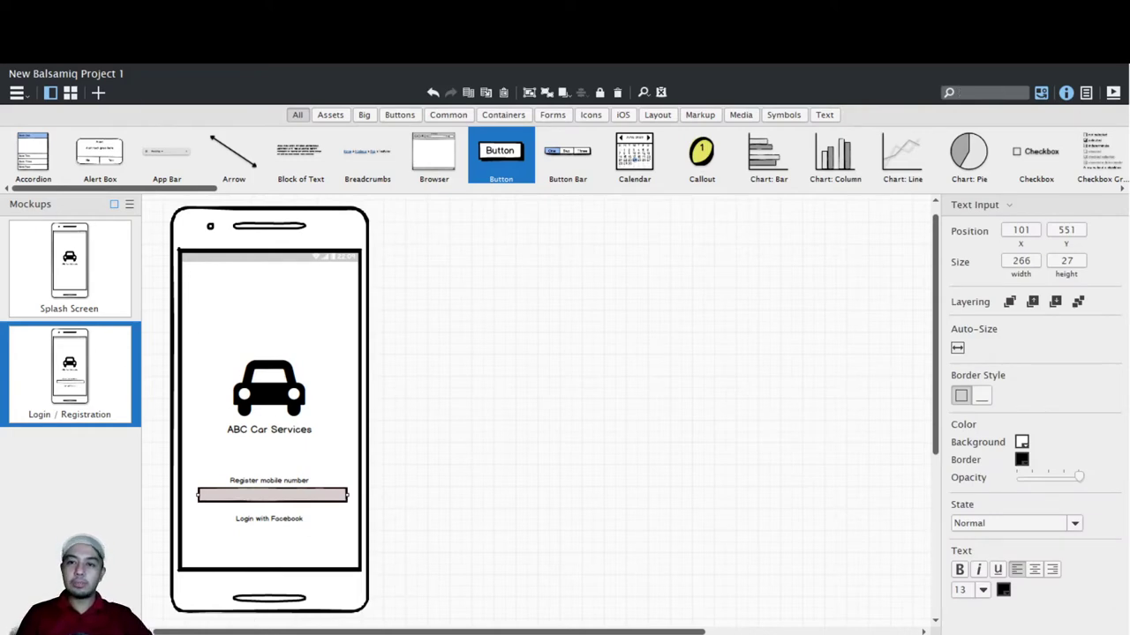
{"action": "type", "text": "button"}
{"action": "key", "text": "Return"}
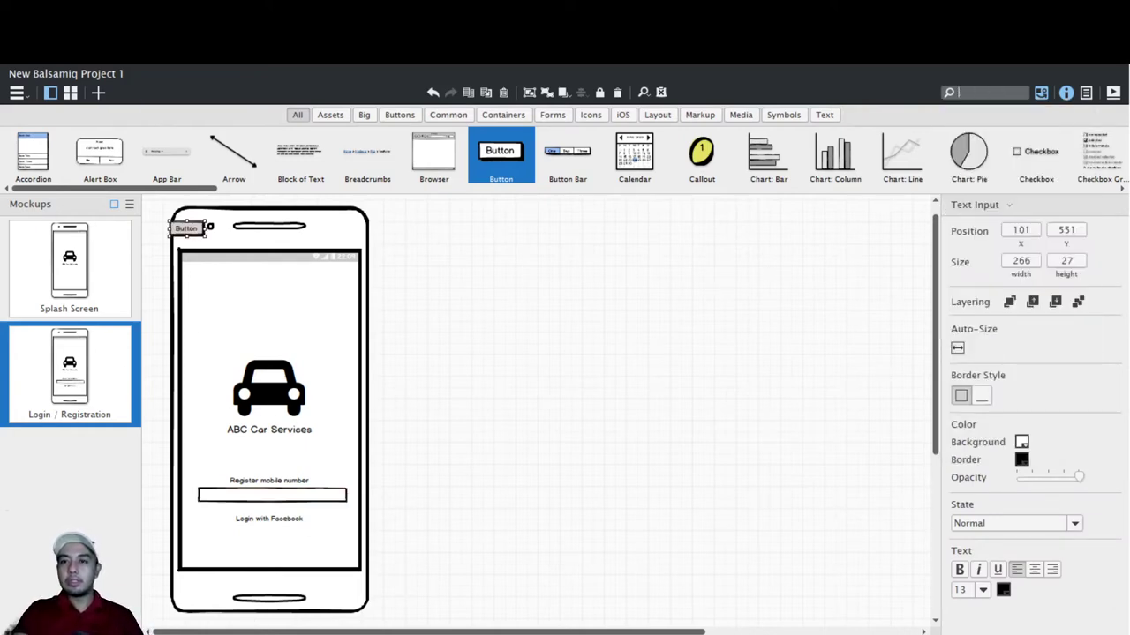
{"action": "left_click_drag", "start_coordinate": [194, 228], "coordinate": [348, 556]}
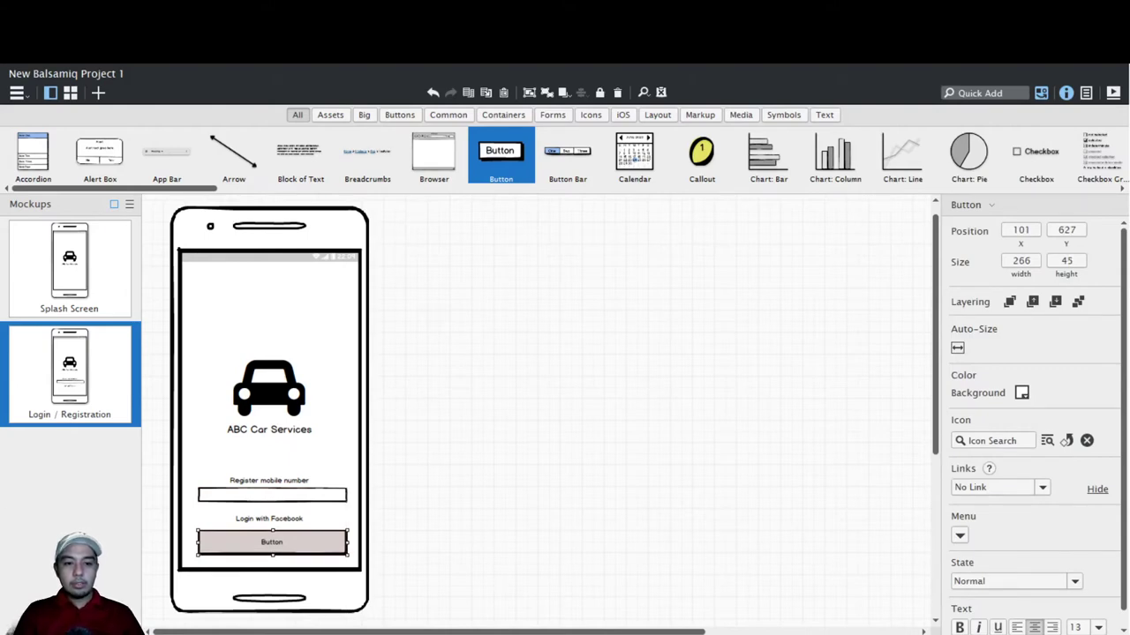
- Label the new button "Facebook" and set its background color to blue
{"action": "double_click", "coordinate": [272, 543]}
{"action": "type", "text": "Fo"}
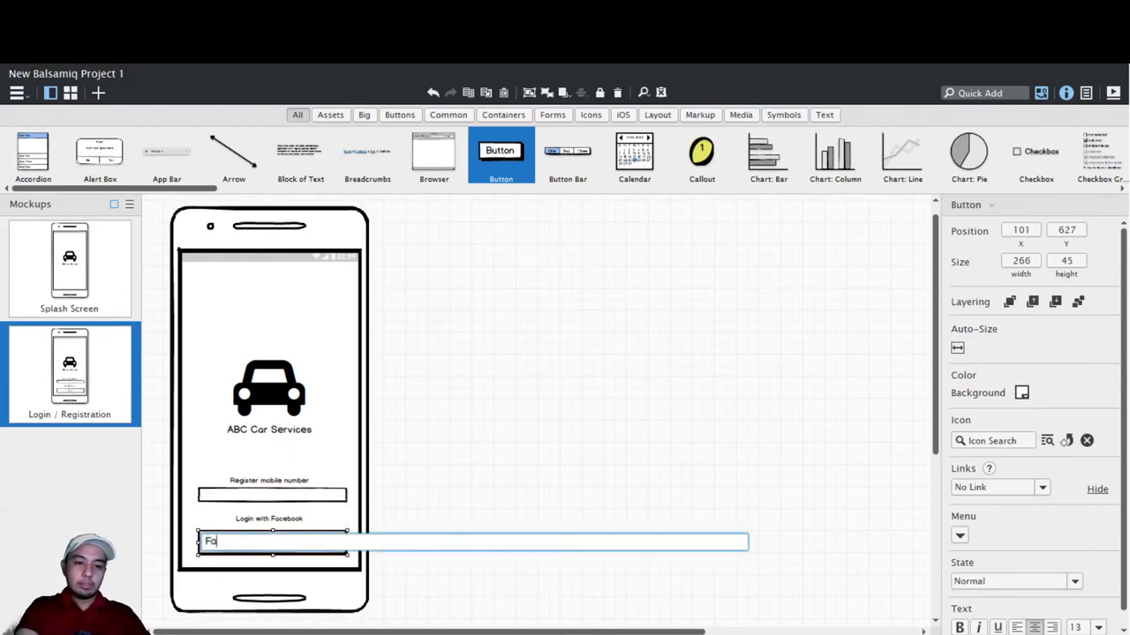
{"action": "type", "text": "cebook"}
{"action": "key", "text": "Return"}
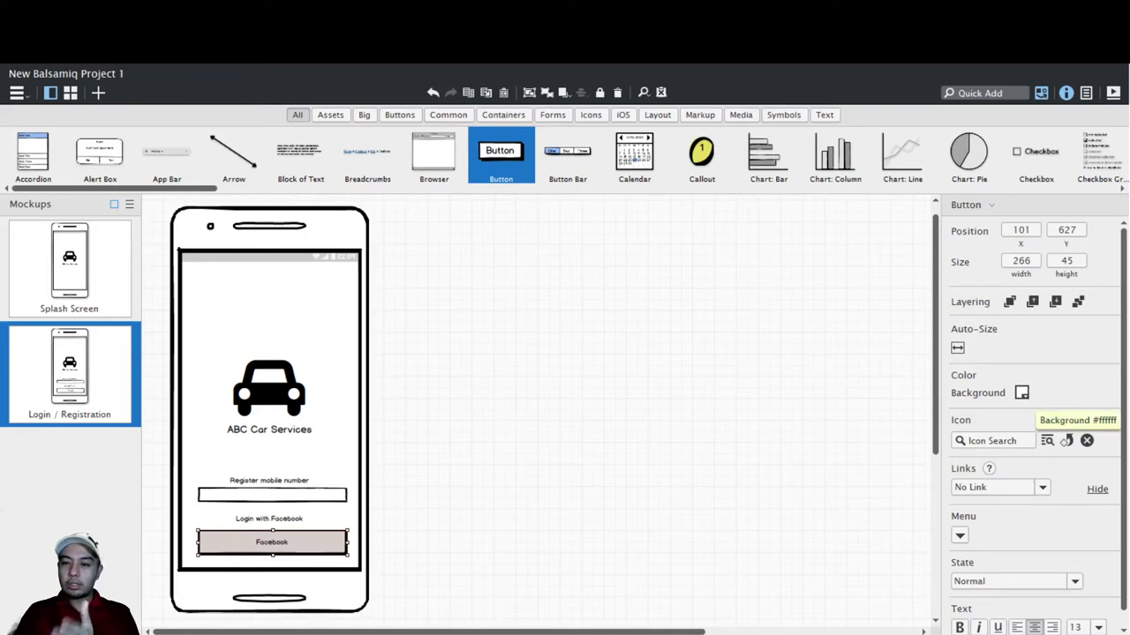
{"action": "left_click", "coordinate": [1021, 392]}
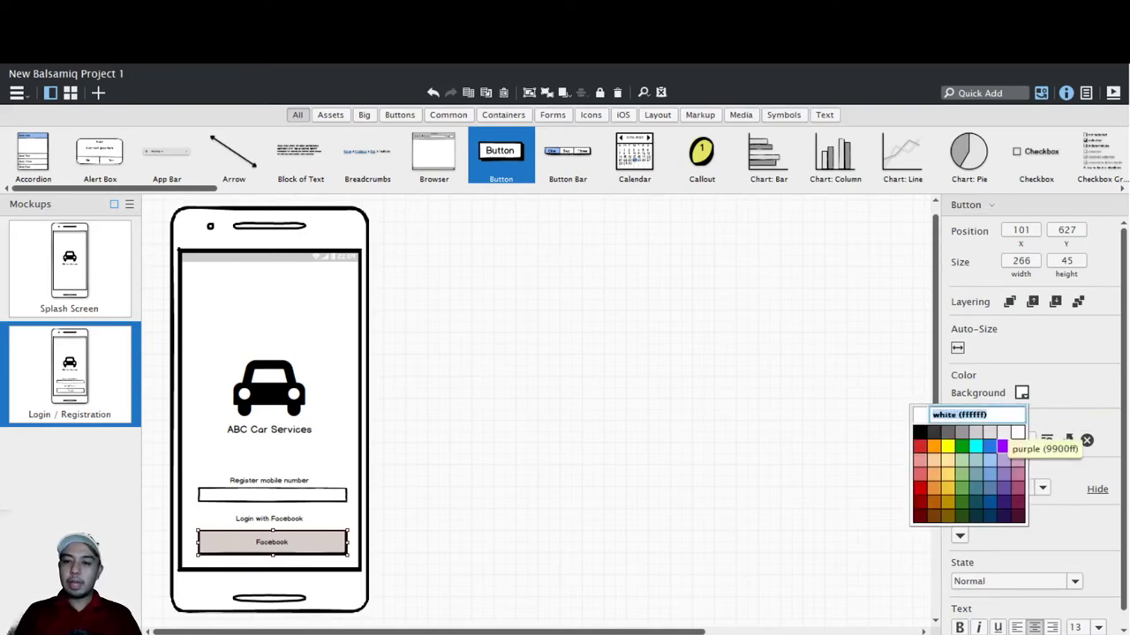
{"action": "left_click", "coordinate": [989, 445]}
{"action": "left_click", "coordinate": [577, 597]}
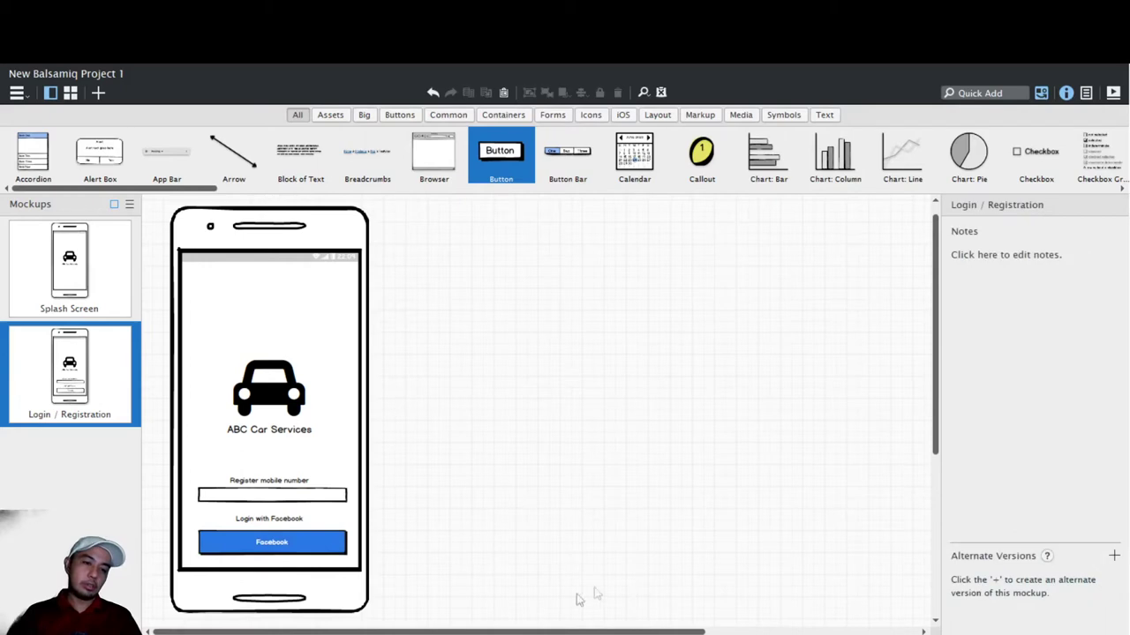
{"action": "left_click", "coordinate": [272, 543]}
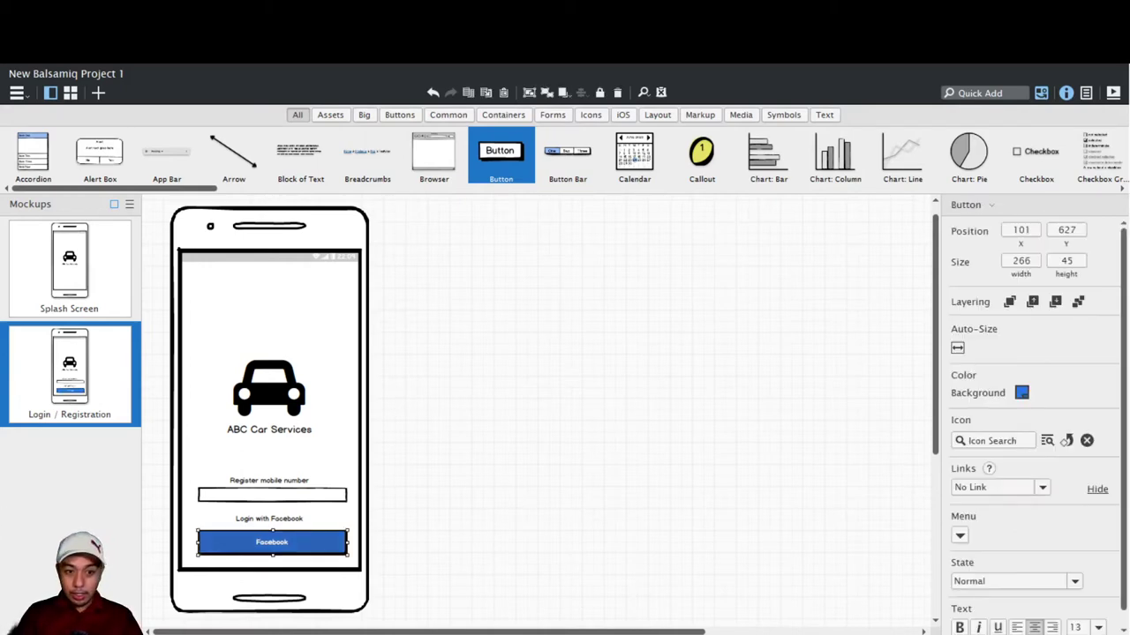
- Set the Facebook button's text size to 15 and deselect the button
{"action": "scroll", "coordinate": [1032, 415], "scroll_direction": "down", "scroll_amount": 1}
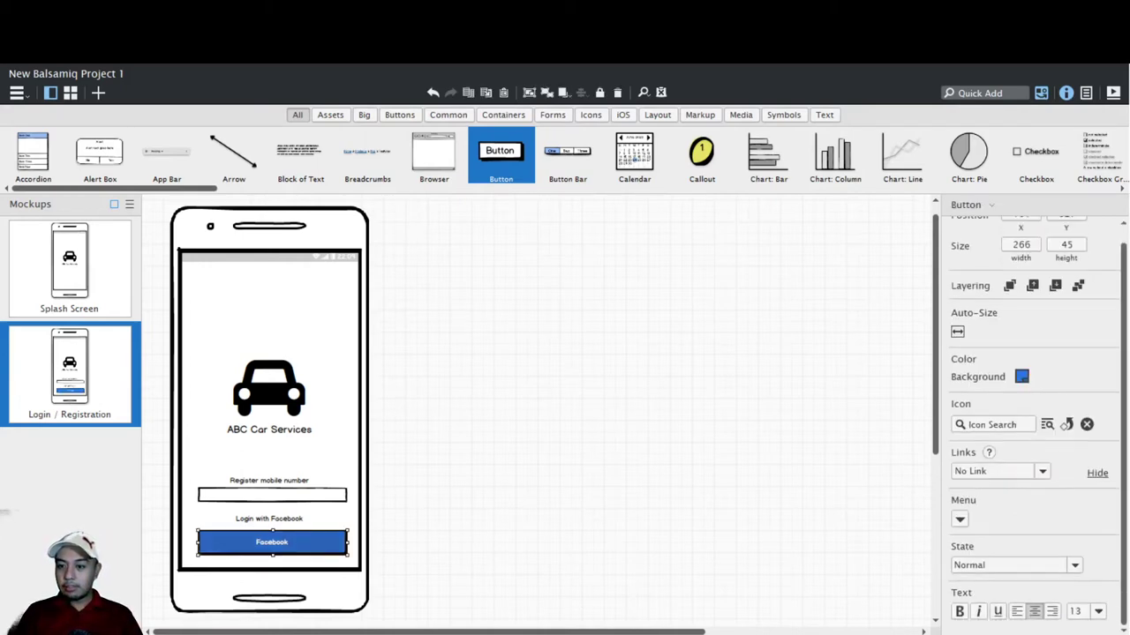
{"action": "left_click", "coordinate": [1098, 611]}
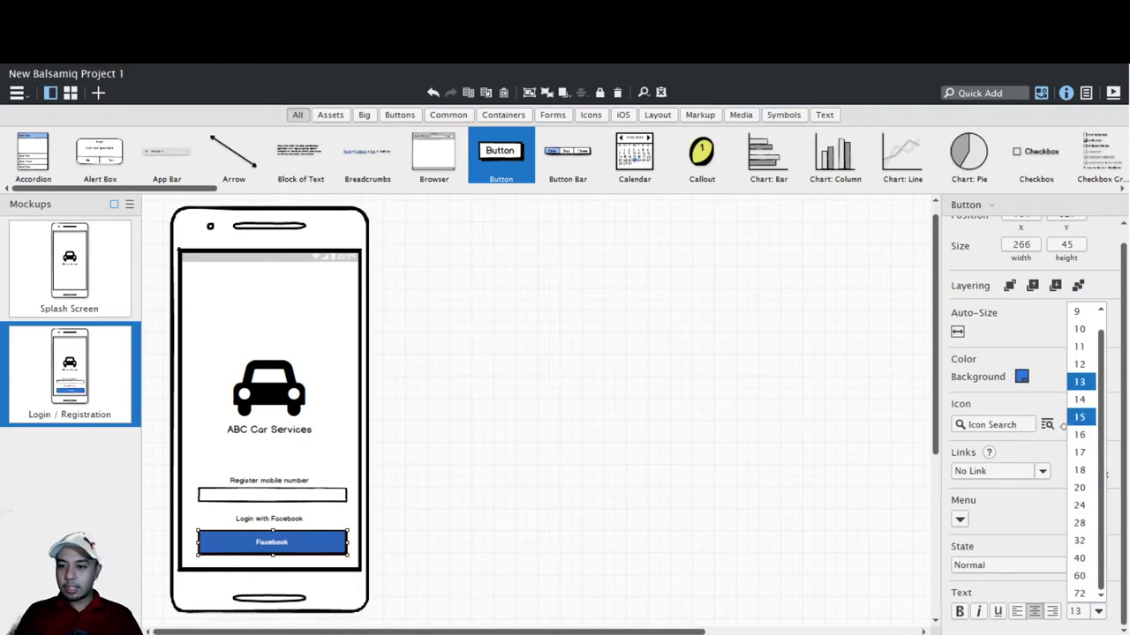
{"action": "left_click", "coordinate": [1082, 418]}
{"action": "left_click", "coordinate": [556, 565]}
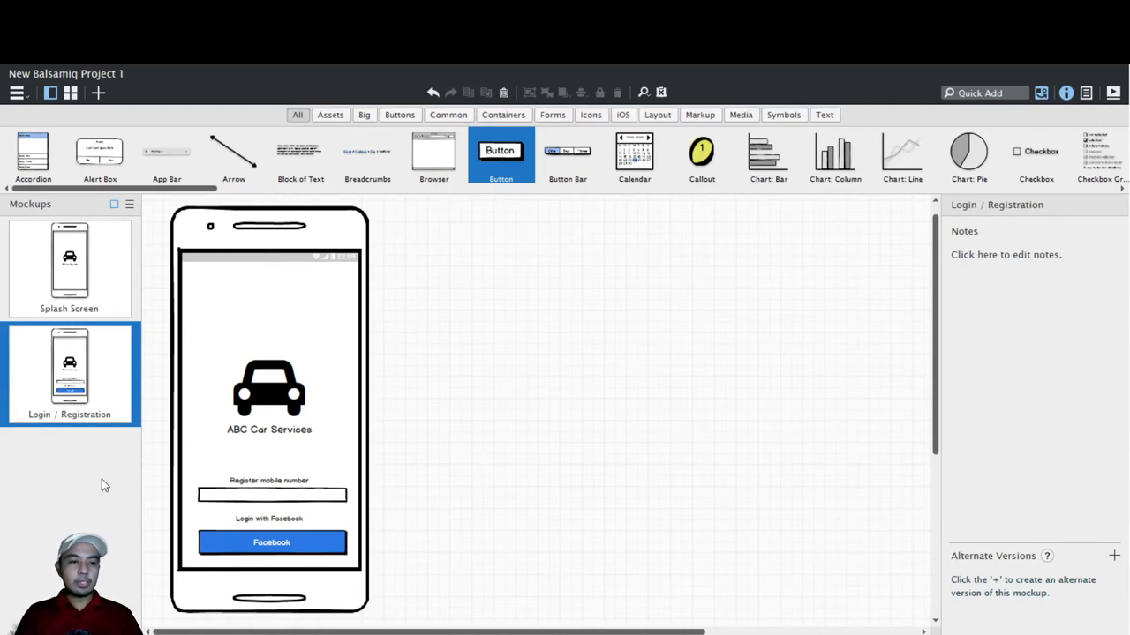
- Duplicate the Login / Registration mockup and rename the copy as Dashboard
{"action": "key", "text": "ctrl+d"}
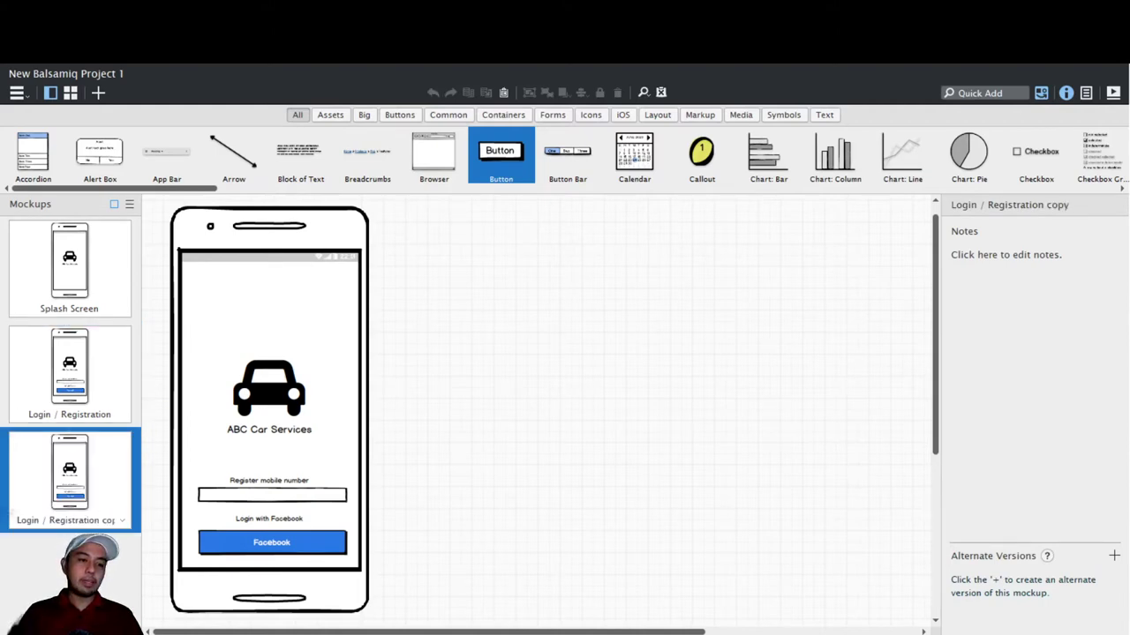
{"action": "double_click", "coordinate": [74, 520]}
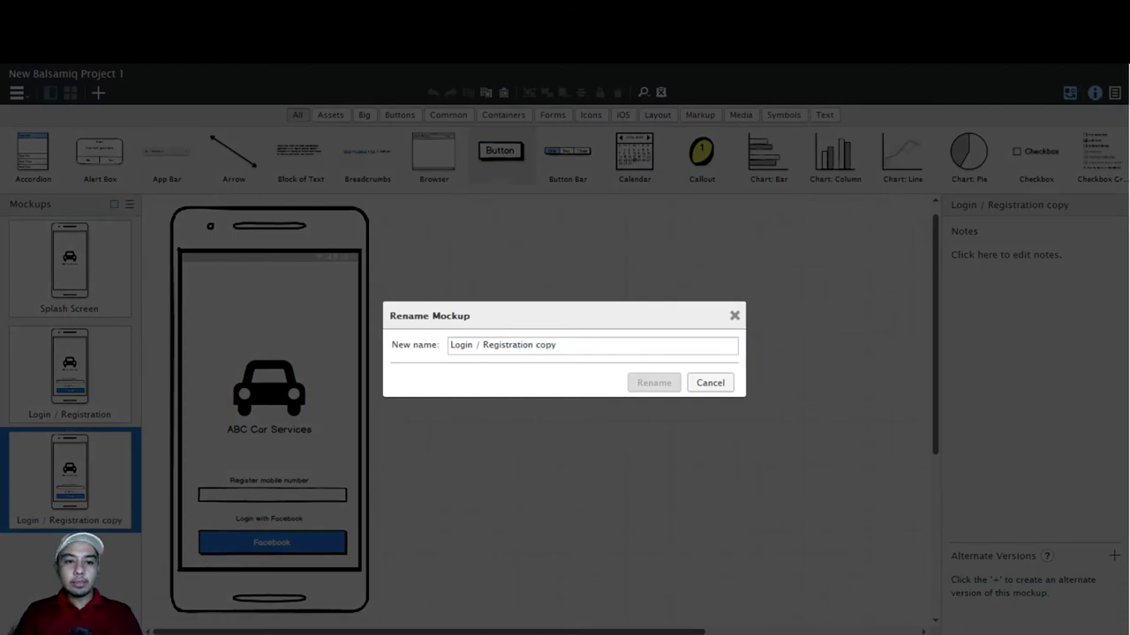
{"action": "key", "text": "alt+Tab"}
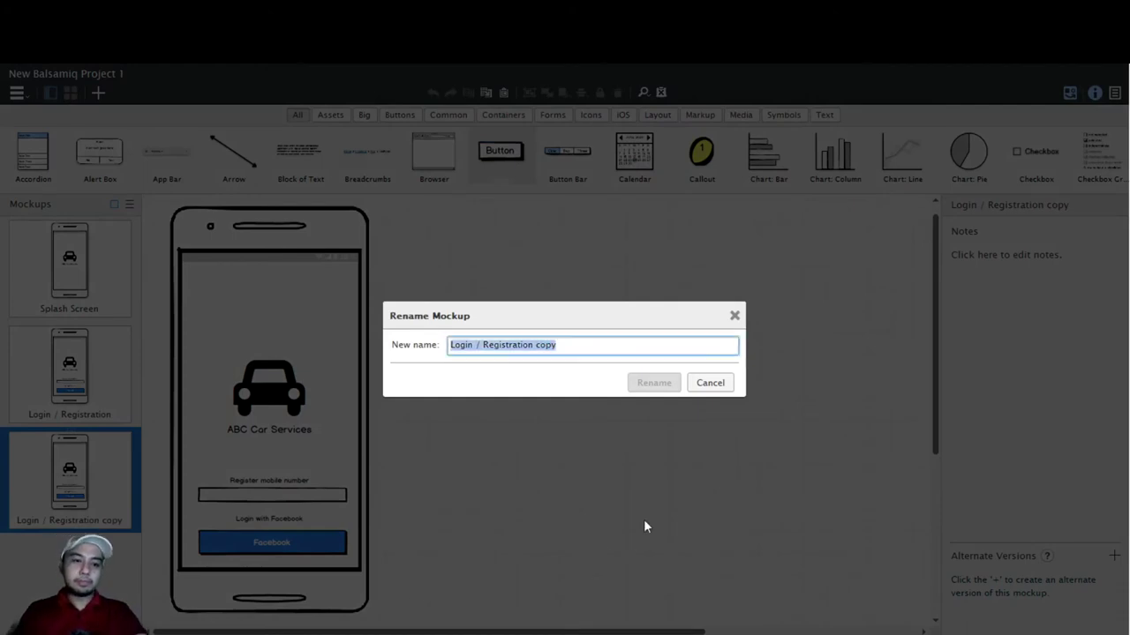
{"action": "type", "text": "Dashboard"}
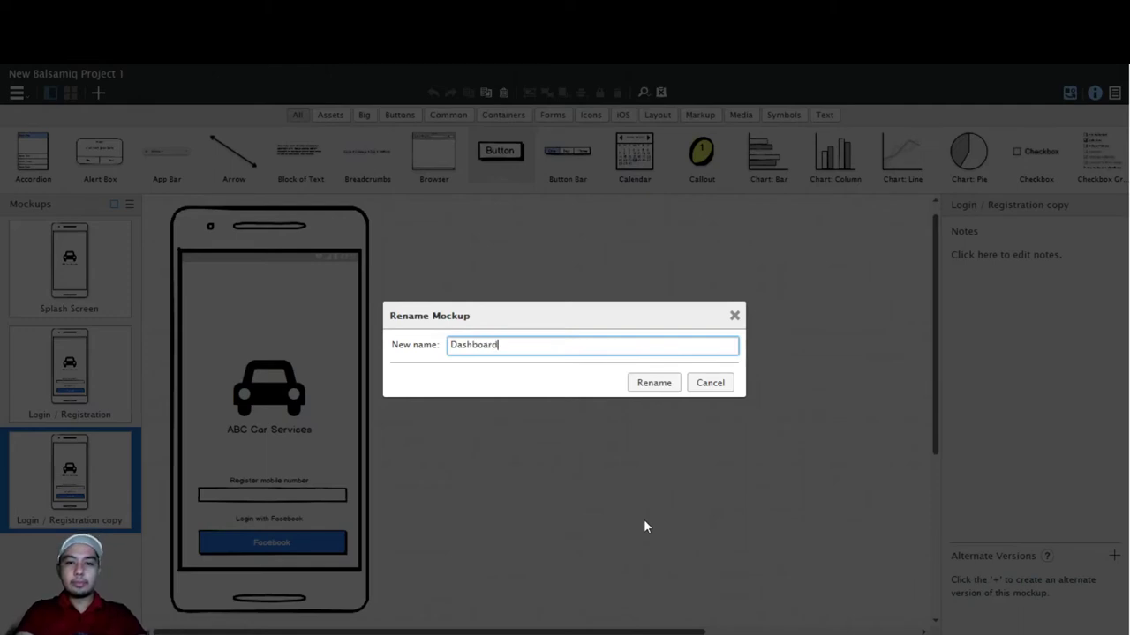
{"action": "key", "text": "Return"}
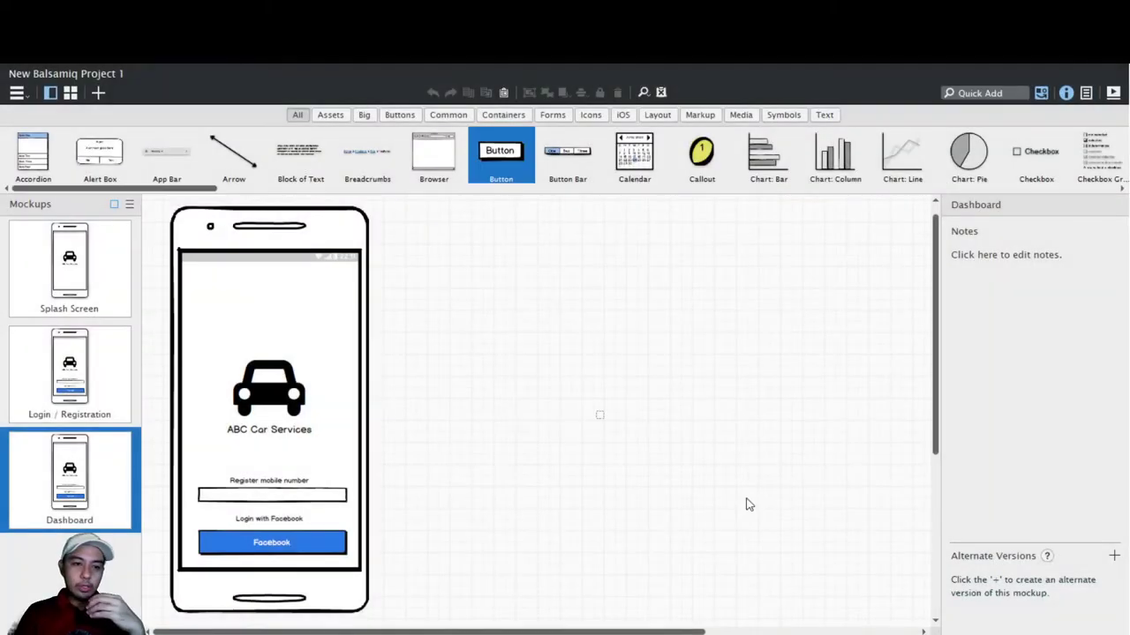
{"action": "left_click_drag", "start_coordinate": [339, 415], "coordinate": [461, 493]}
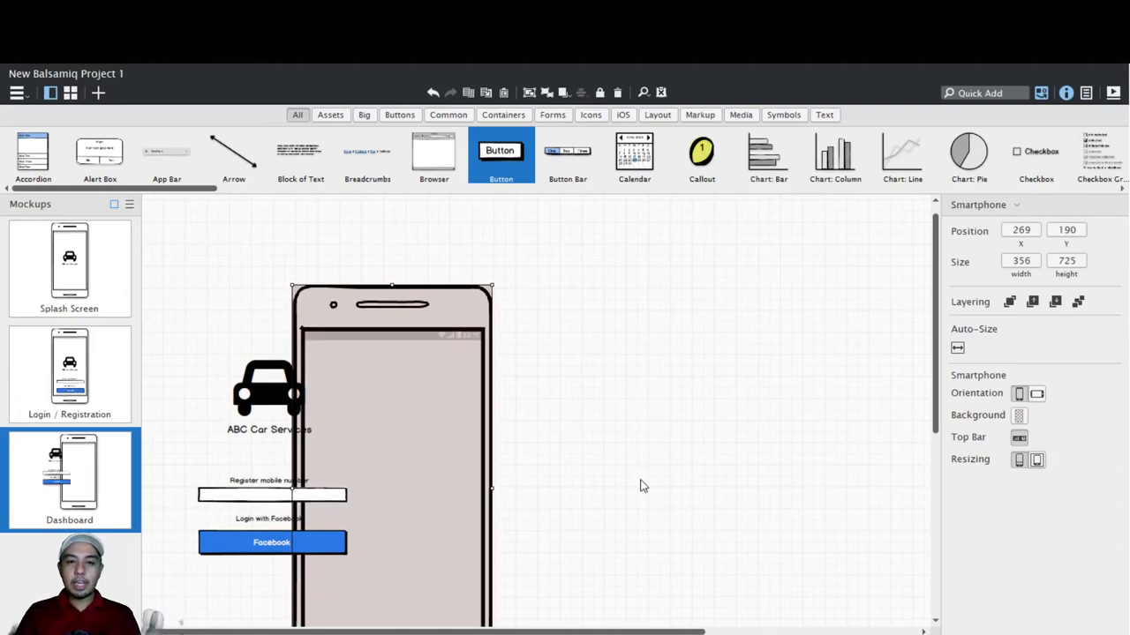
{"action": "left_click", "coordinate": [693, 467]}
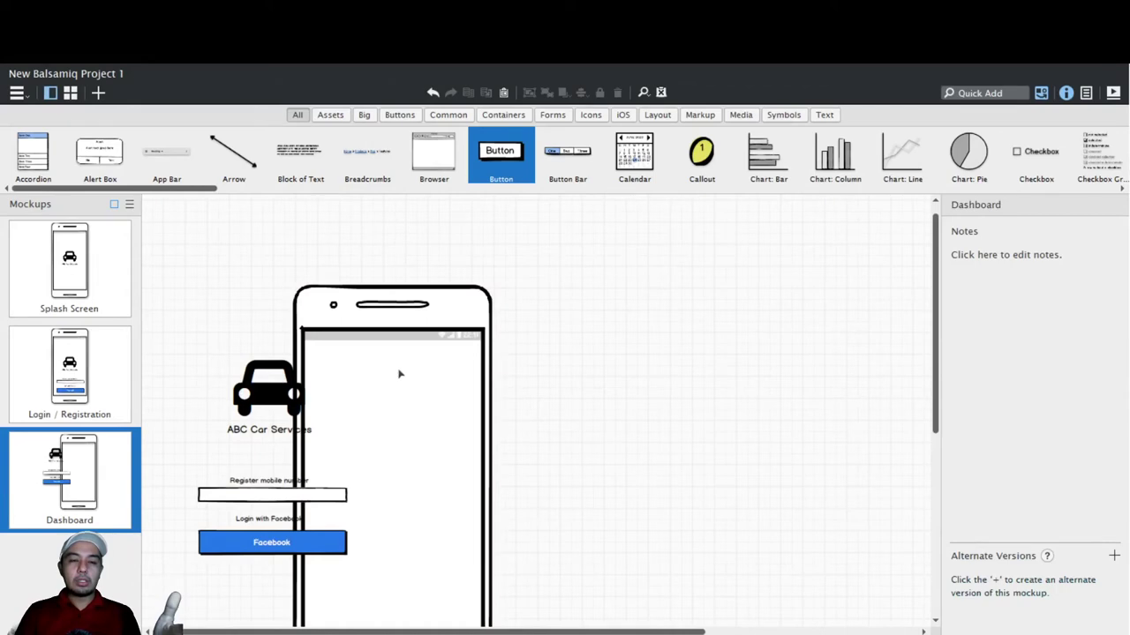
{"action": "left_click_drag", "start_coordinate": [468, 454], "coordinate": [558, 400]}
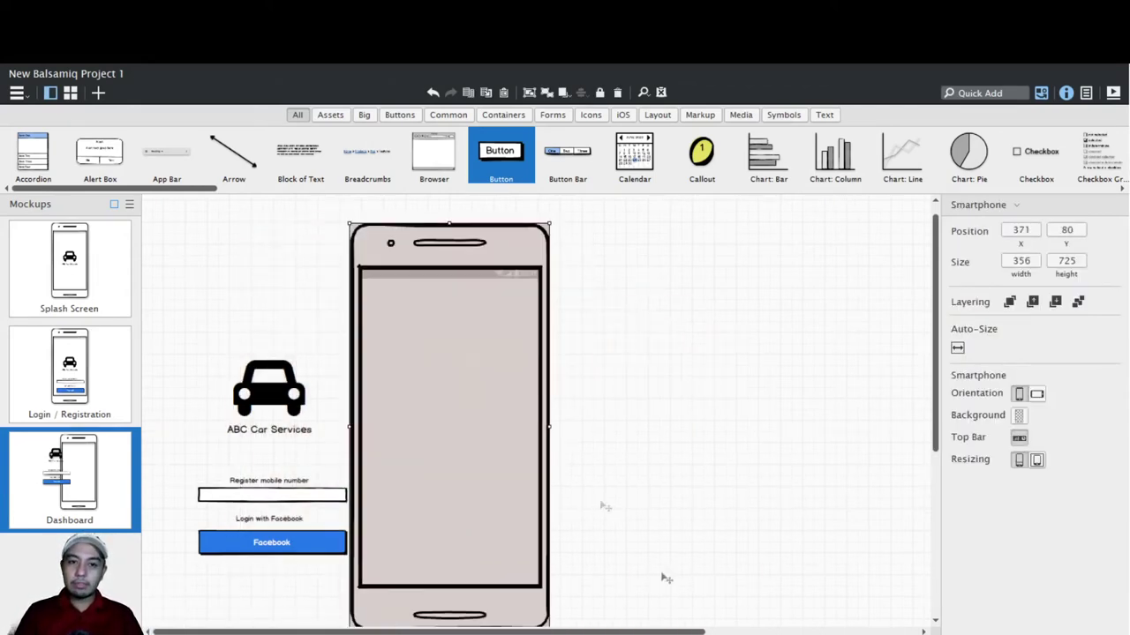
{"action": "left_click_drag", "start_coordinate": [611, 499], "coordinate": [377, 491]}
{"action": "key", "text": "ctrl+z"}
{"action": "key", "text": "ctrl+z"}
{"action": "left_click", "coordinate": [600, 442]}
{"action": "left_click", "coordinate": [406, 450]}
{"action": "left_click_drag", "start_coordinate": [406, 450], "coordinate": [285, 372]}
{"action": "left_click", "coordinate": [764, 588]}
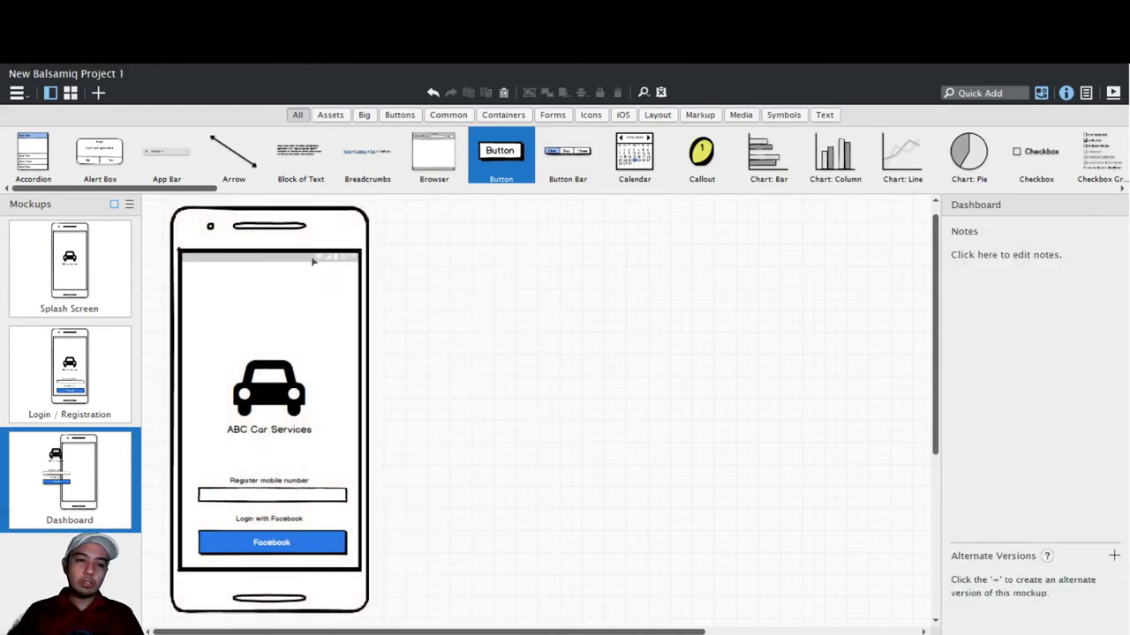
{"action": "left_click", "coordinate": [304, 283]}
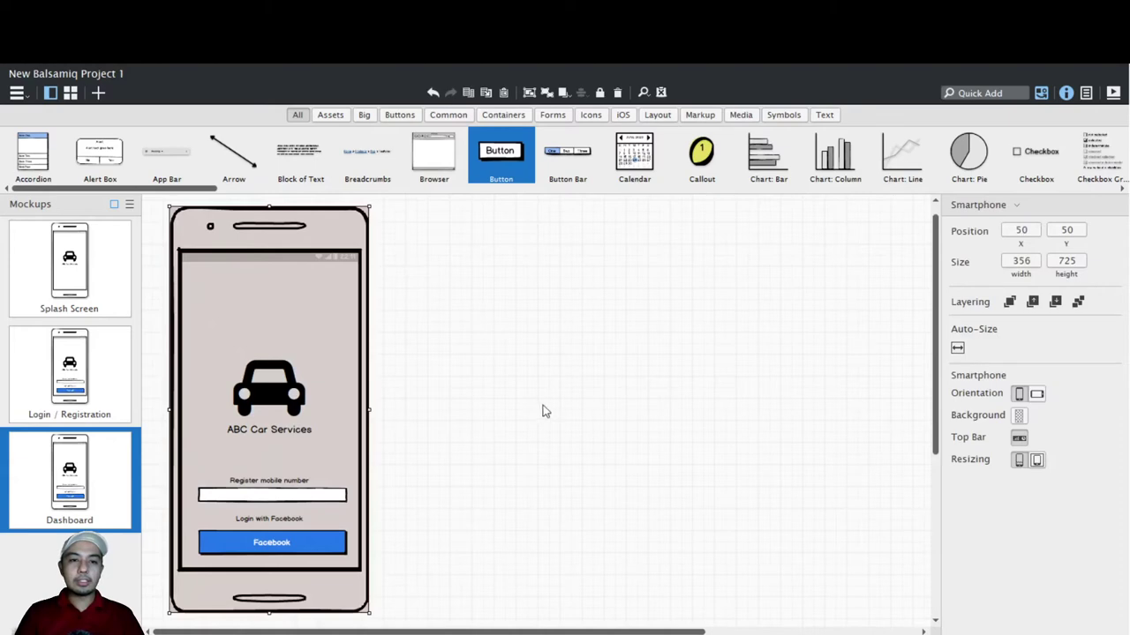
{"action": "left_click", "coordinate": [454, 294]}
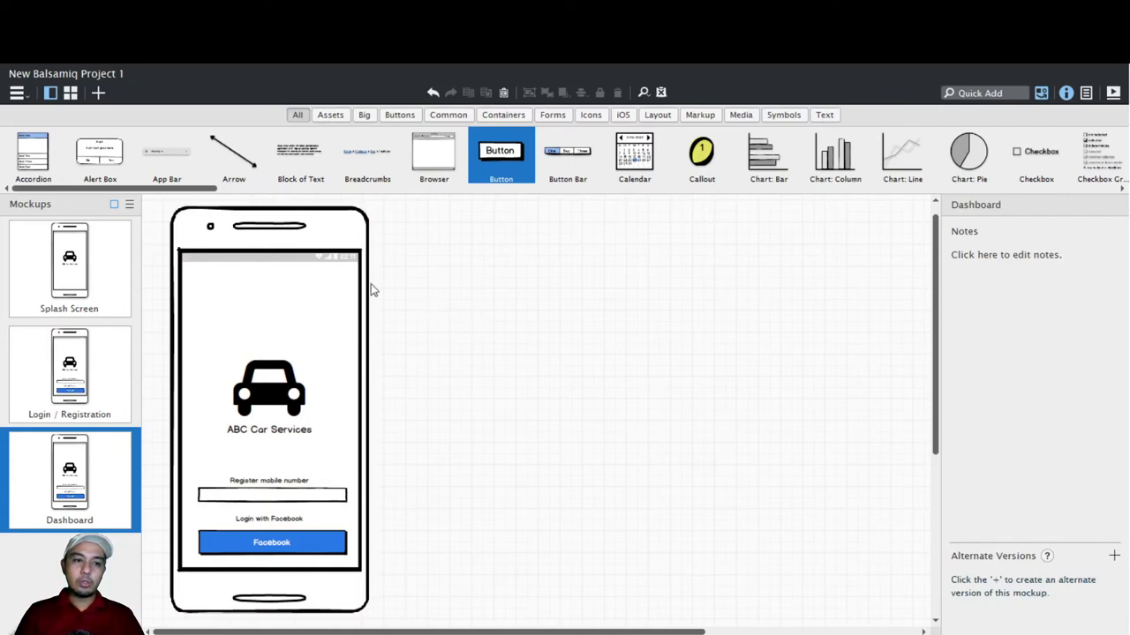
{"action": "left_click_drag", "start_coordinate": [259, 232], "coordinate": [462, 341]}
{"action": "left_click_drag", "start_coordinate": [269, 290], "coordinate": [480, 381]}
{"action": "left_click_drag", "start_coordinate": [277, 256], "coordinate": [538, 387]}
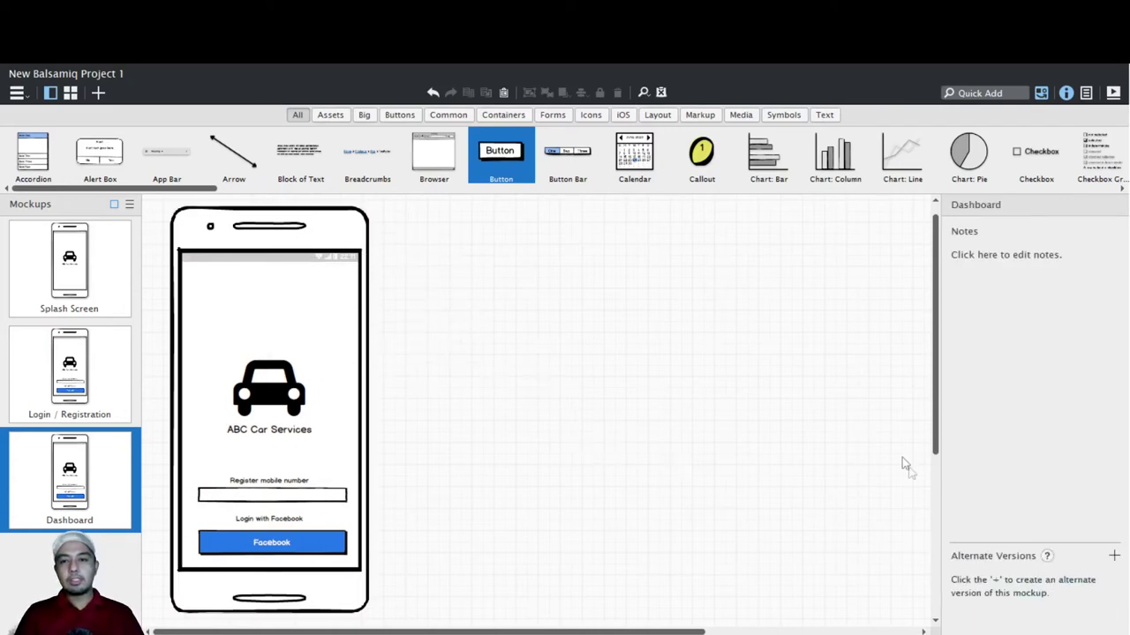
- Add an App Bar just below the phone's status bar at about X 68, Y 148
{"action": "left_click", "coordinate": [979, 92]}
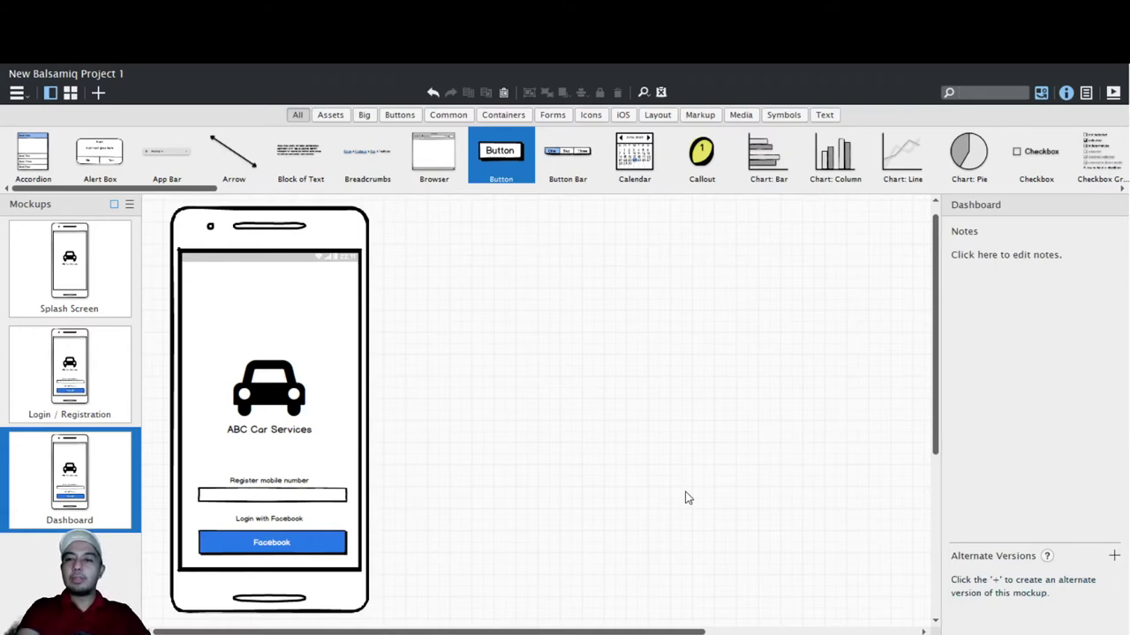
{"action": "type", "text": "app ba"}
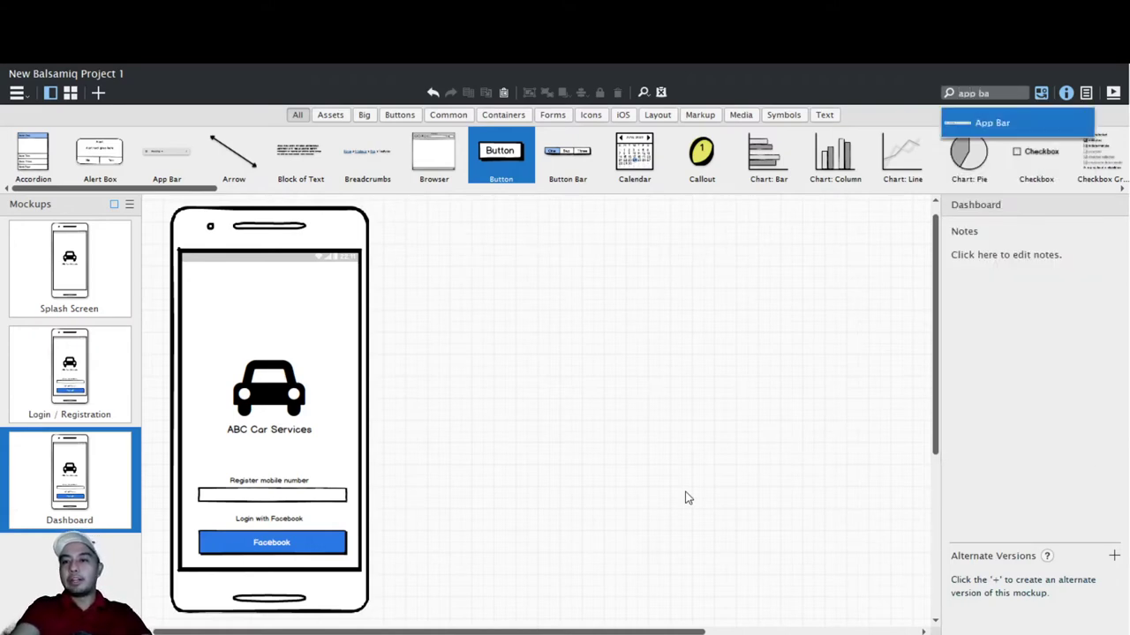
{"action": "type", "text": "r"}
{"action": "key", "text": "Return"}
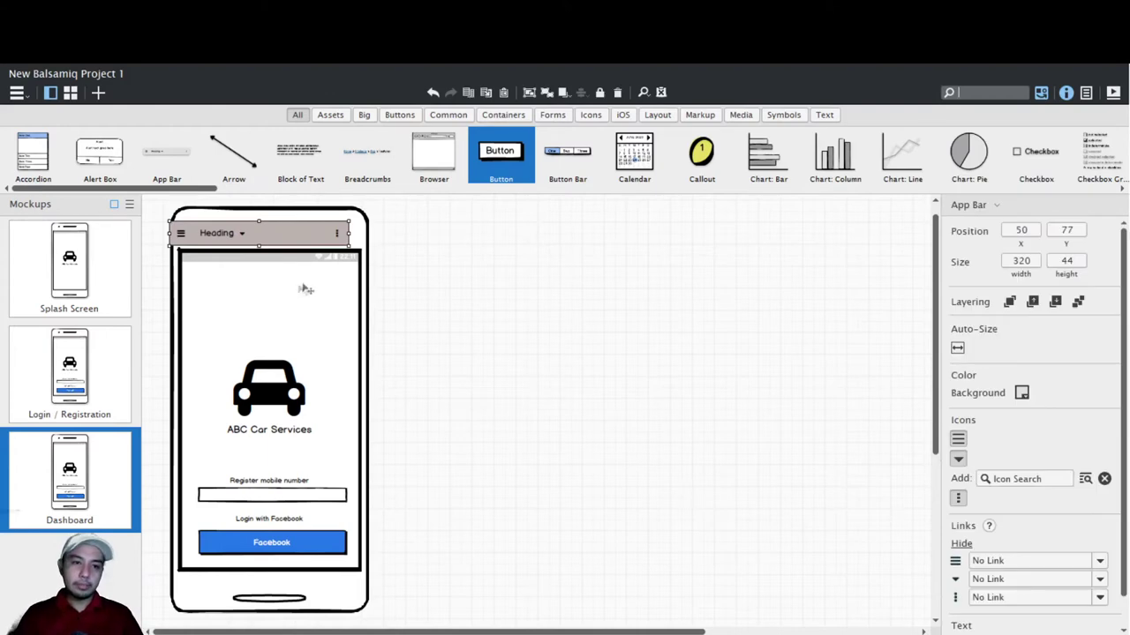
{"action": "left_click", "coordinate": [340, 334]}
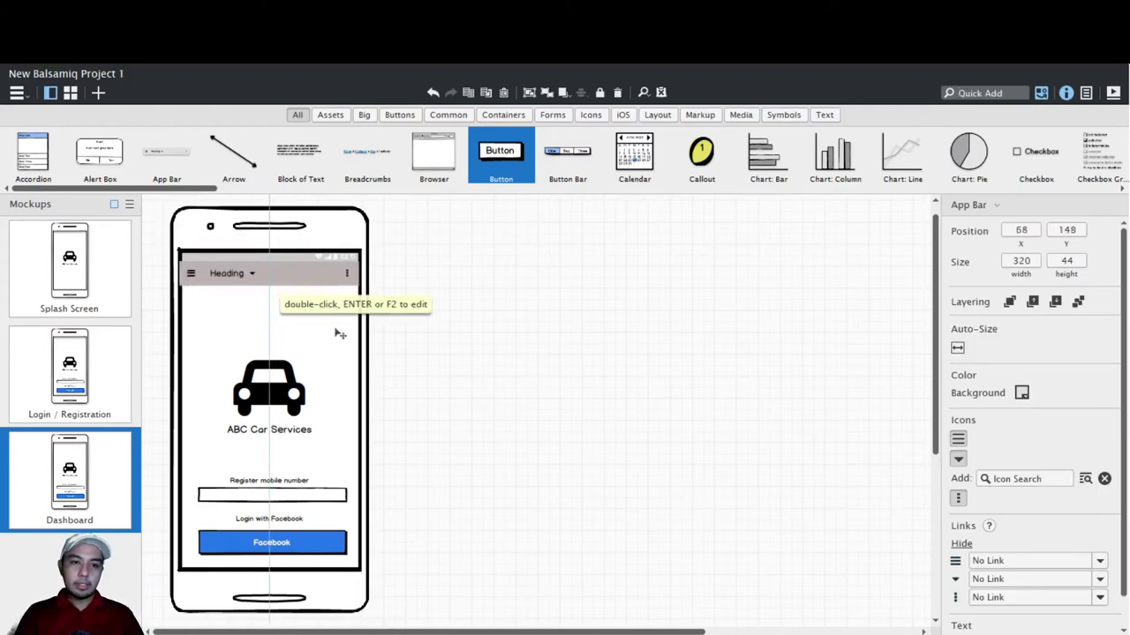
- Shift the app bar down to Y 154 and narrow it to 313 wide, with its left edge at X 74
{"action": "key", "text": "Down"}
{"action": "key", "text": "Down"}
{"action": "key", "text": "Down"}
{"action": "key", "text": "Down"}
{"action": "key", "text": "Down"}
{"action": "key", "text": "Down"}
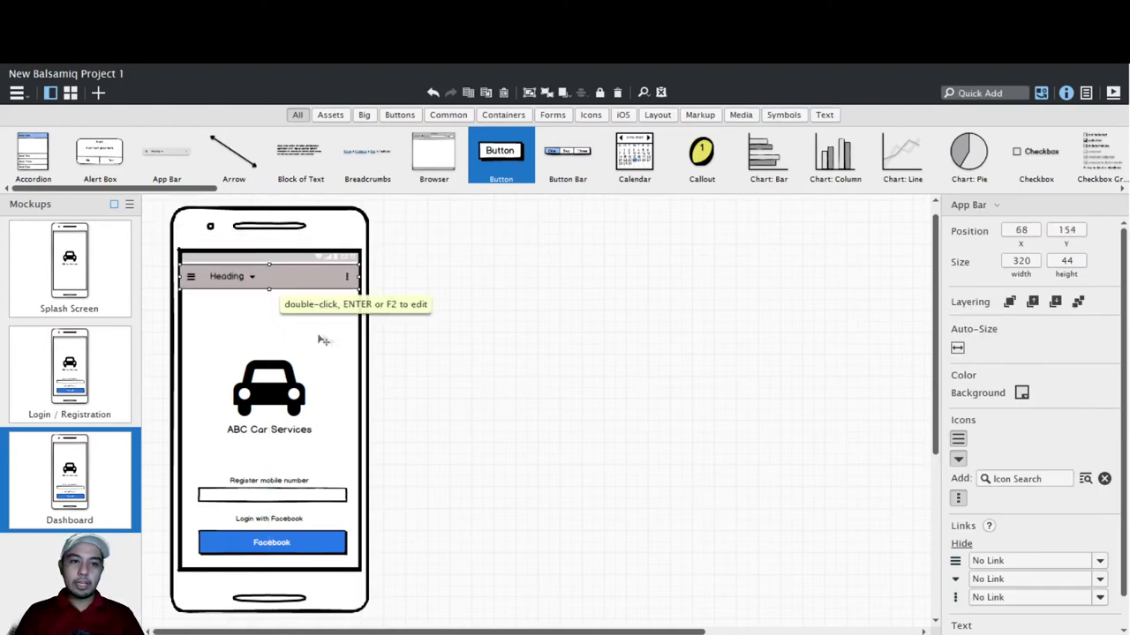
{"action": "left_click_drag", "start_coordinate": [222, 323], "coordinate": [224, 329]}
{"action": "key", "text": "Left"}
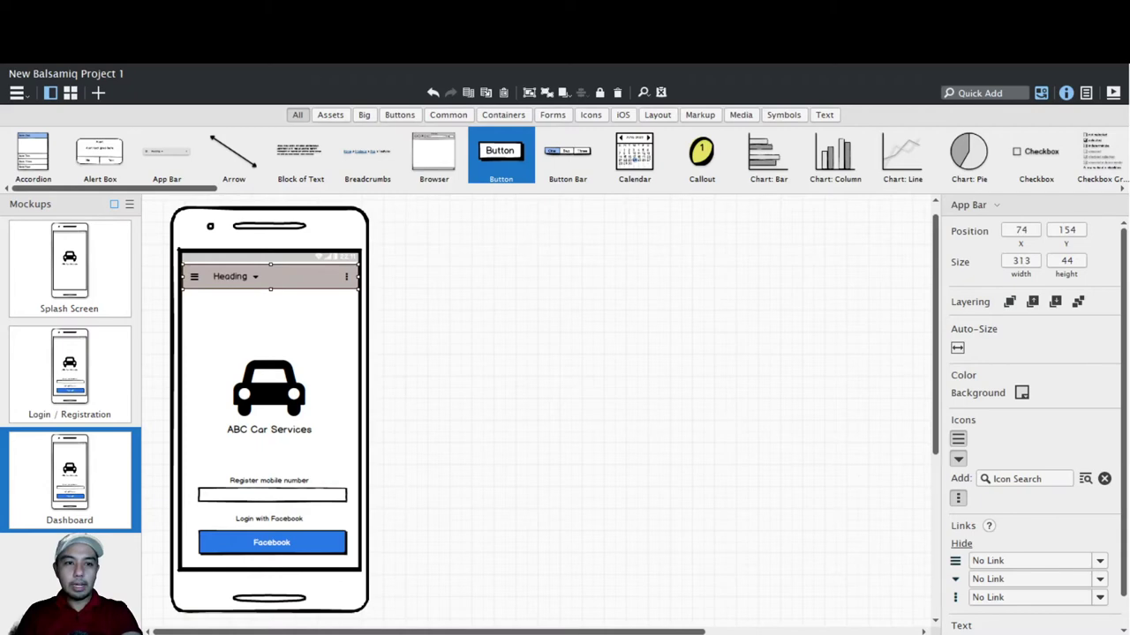
- Nudge the app bar up to Y 148 against the status bar and deselect it
{"action": "key", "text": "Up"}
{"action": "key", "text": "Up"}
{"action": "key", "text": "Up"}
{"action": "left_click", "coordinate": [523, 482]}
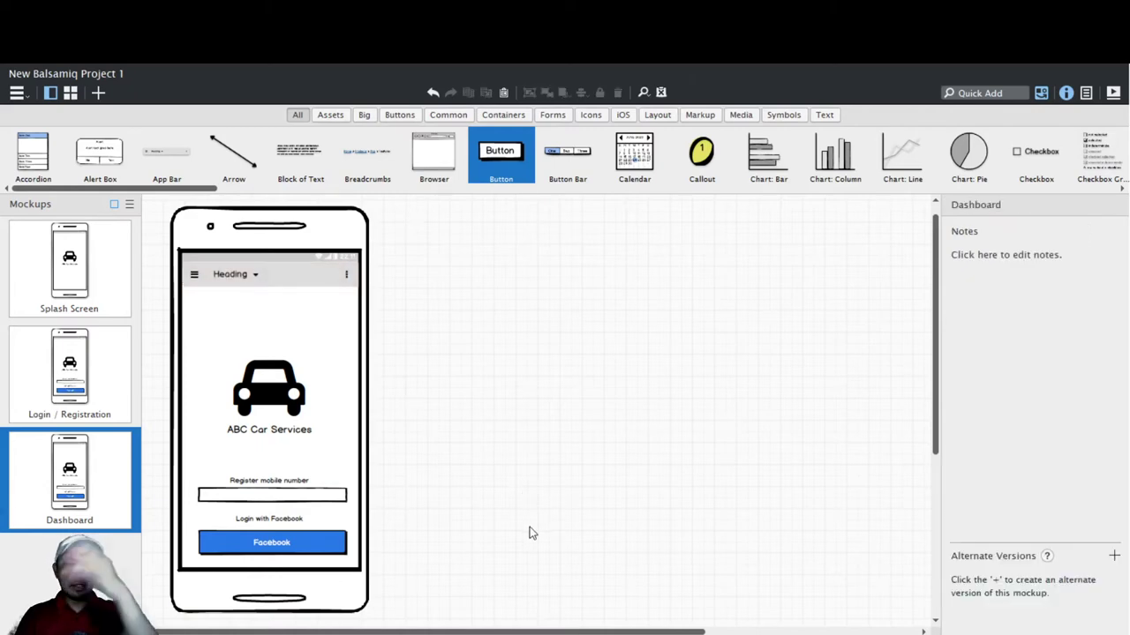
{"action": "left_click", "coordinate": [305, 276]}
{"action": "key", "text": "Up"}
{"action": "key", "text": "Up"}
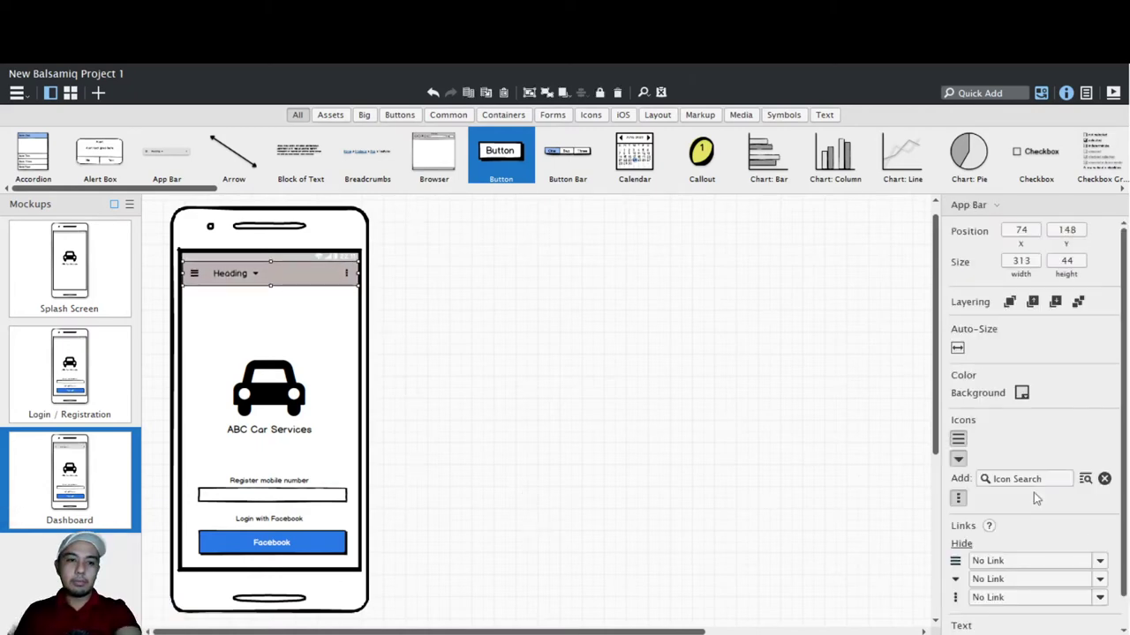
{"action": "left_click", "coordinate": [511, 353]}
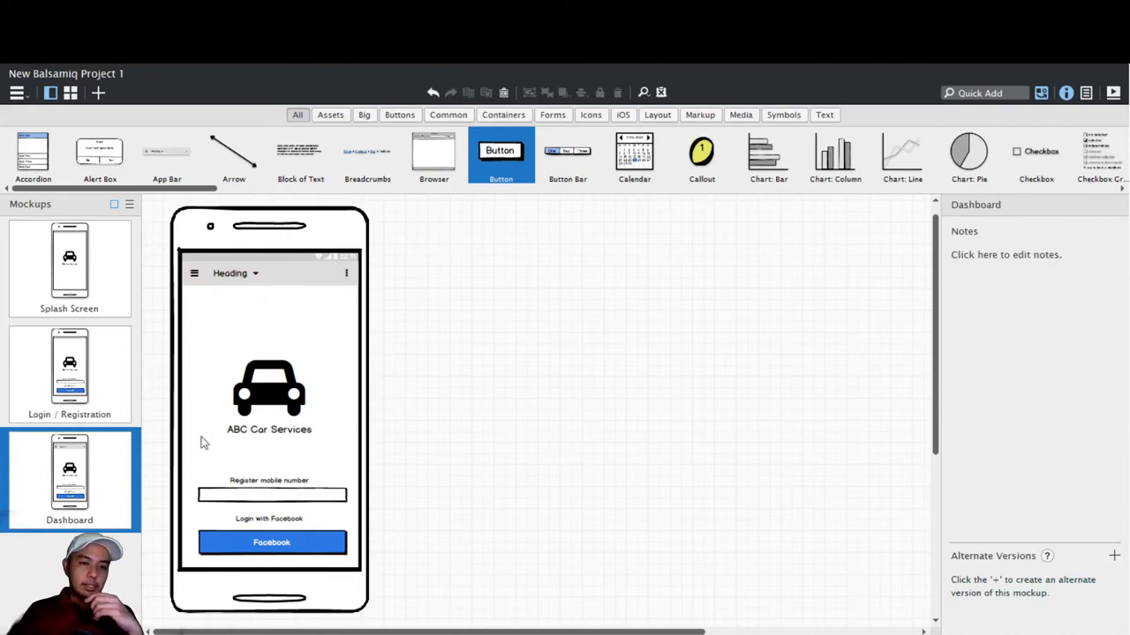
- Delete the car icon, "ABC Car Services" title, mobile number label and input, and the "Login with Facebook" text from the Dashboard mockup
{"action": "left_click_drag", "start_coordinate": [153, 340], "coordinate": [415, 525]}
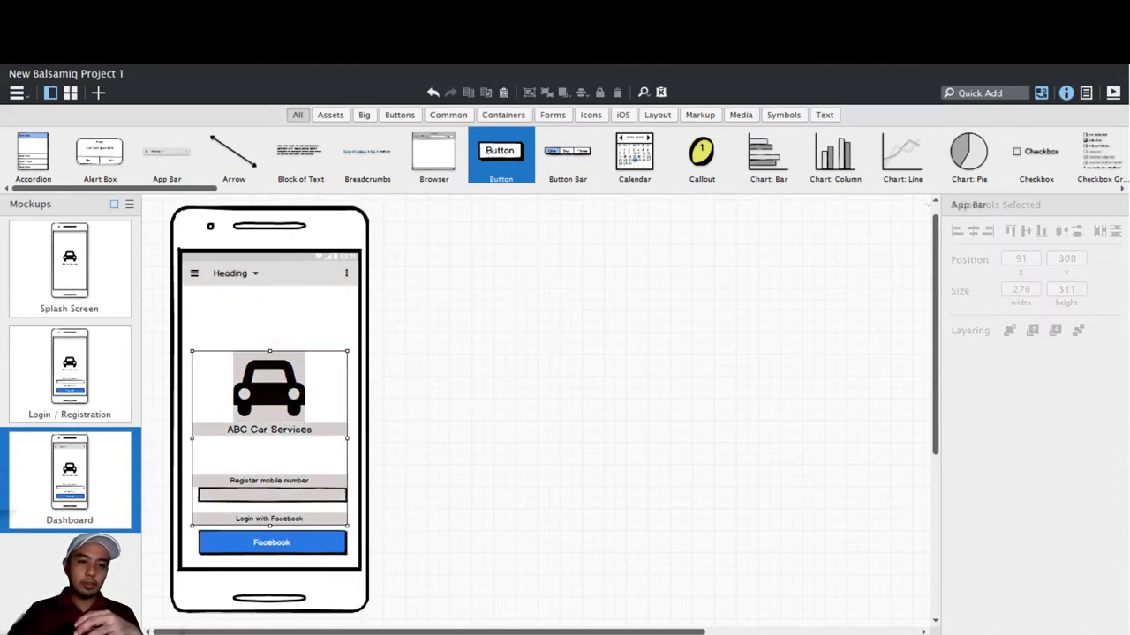
{"action": "left_click", "coordinate": [497, 416]}
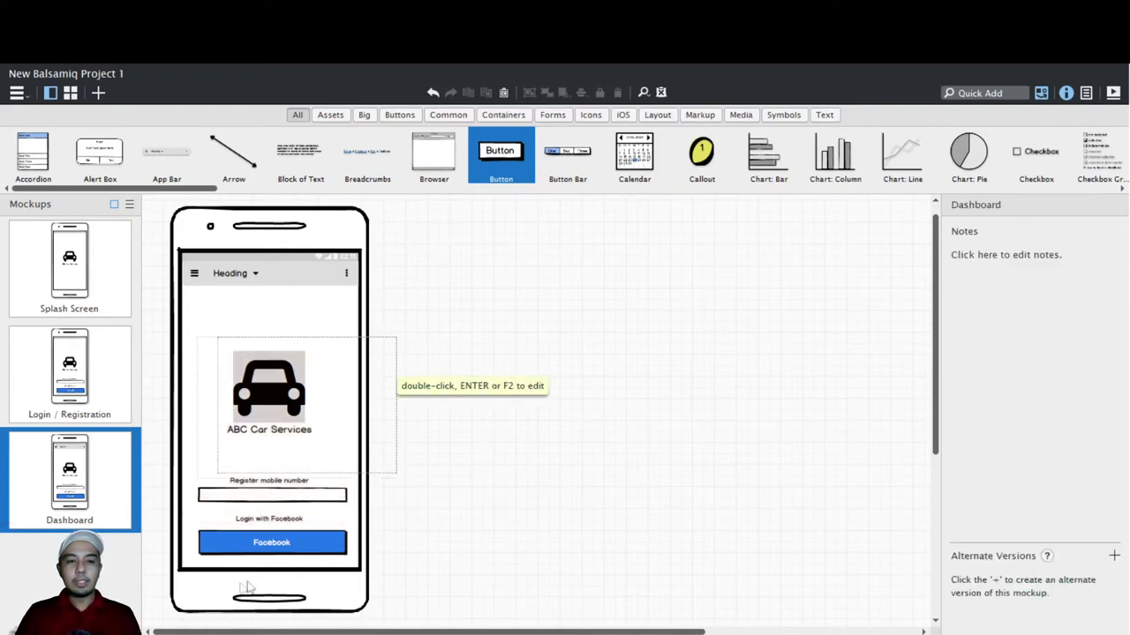
{"action": "left_click_drag", "start_coordinate": [145, 507], "coordinate": [143, 509]}
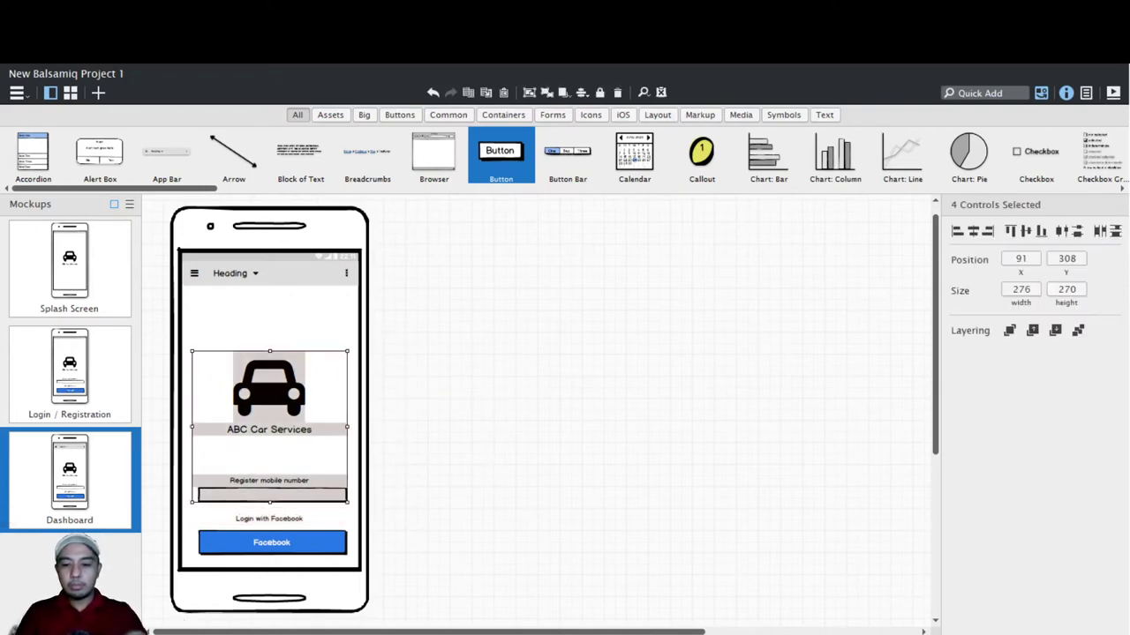
{"action": "key", "text": "Delete"}
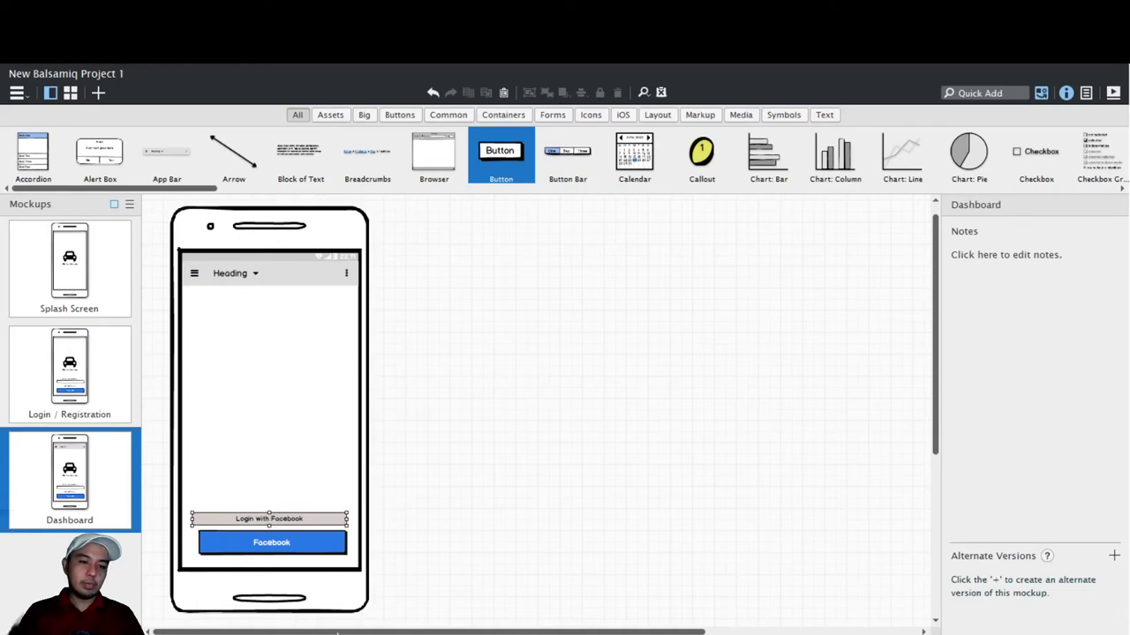
{"action": "left_click", "coordinate": [269, 519]}
{"action": "key", "text": "Delete"}
- Change the Facebook button's background on the Dashboard to the light gray one shade lighter than gray4 (cccccc), and deselect it
{"action": "left_click", "coordinate": [271, 542]}
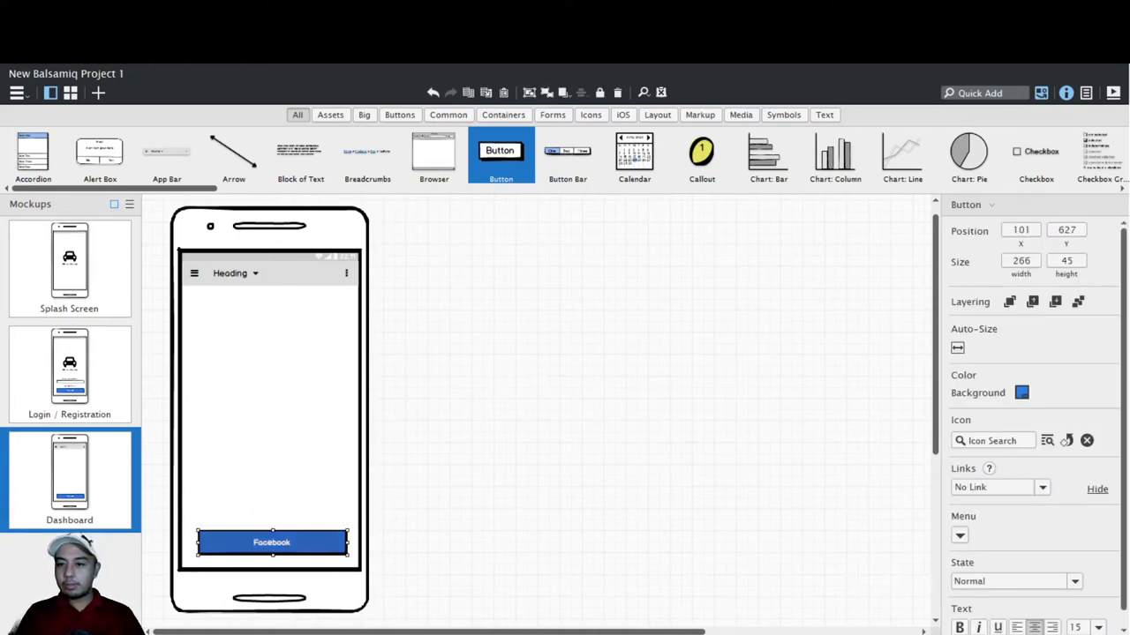
{"action": "left_click", "coordinate": [1021, 393]}
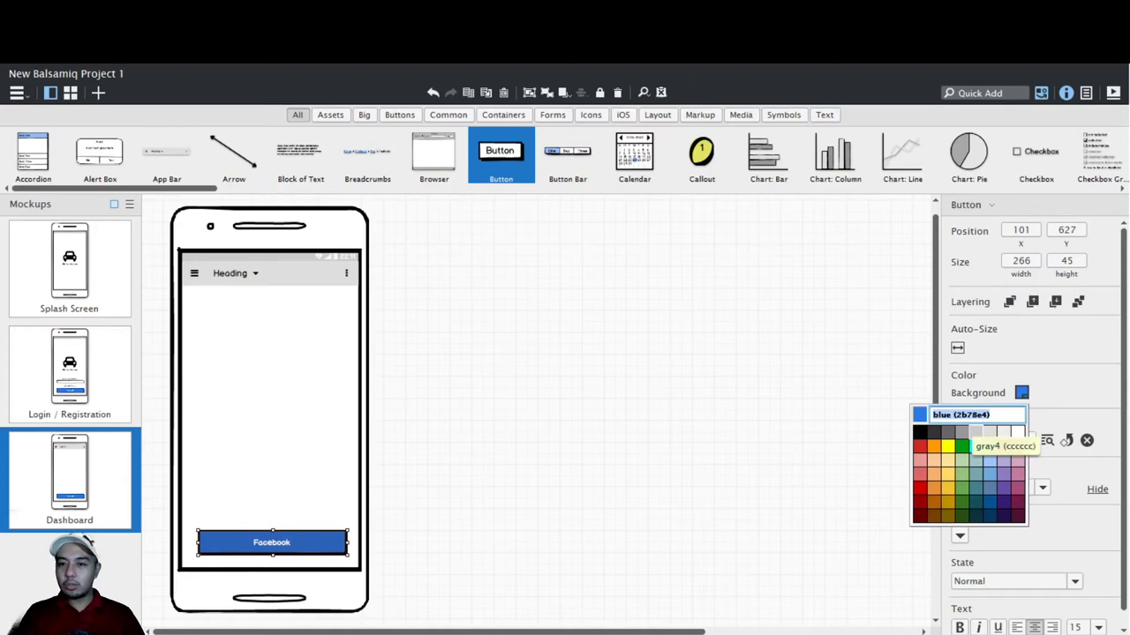
{"action": "left_click", "coordinate": [976, 432]}
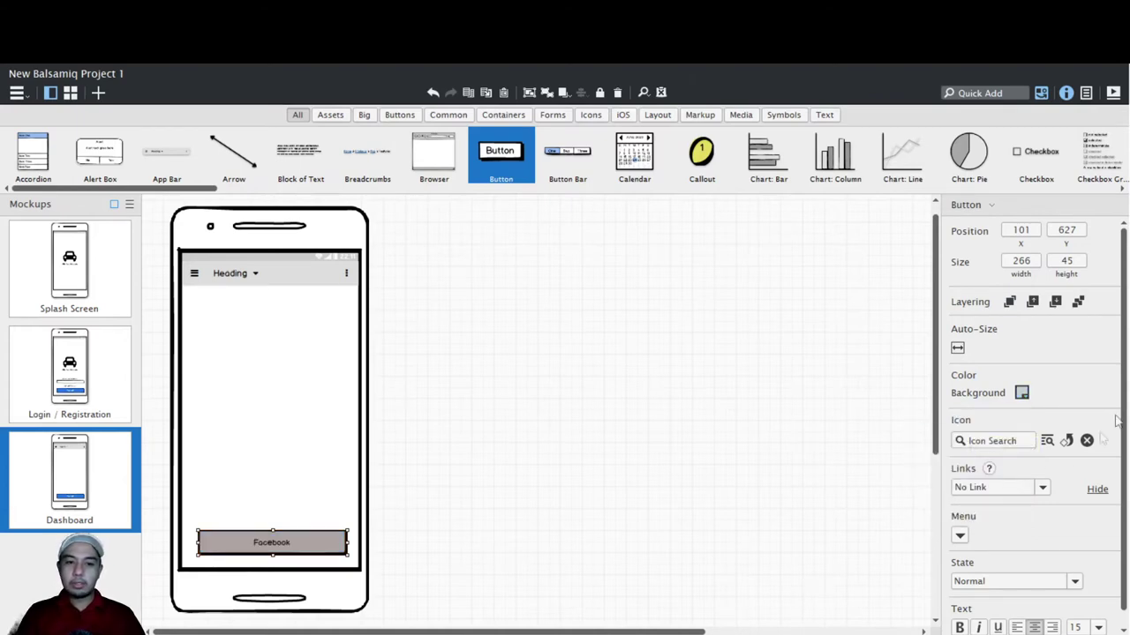
{"action": "left_click", "coordinate": [1021, 392]}
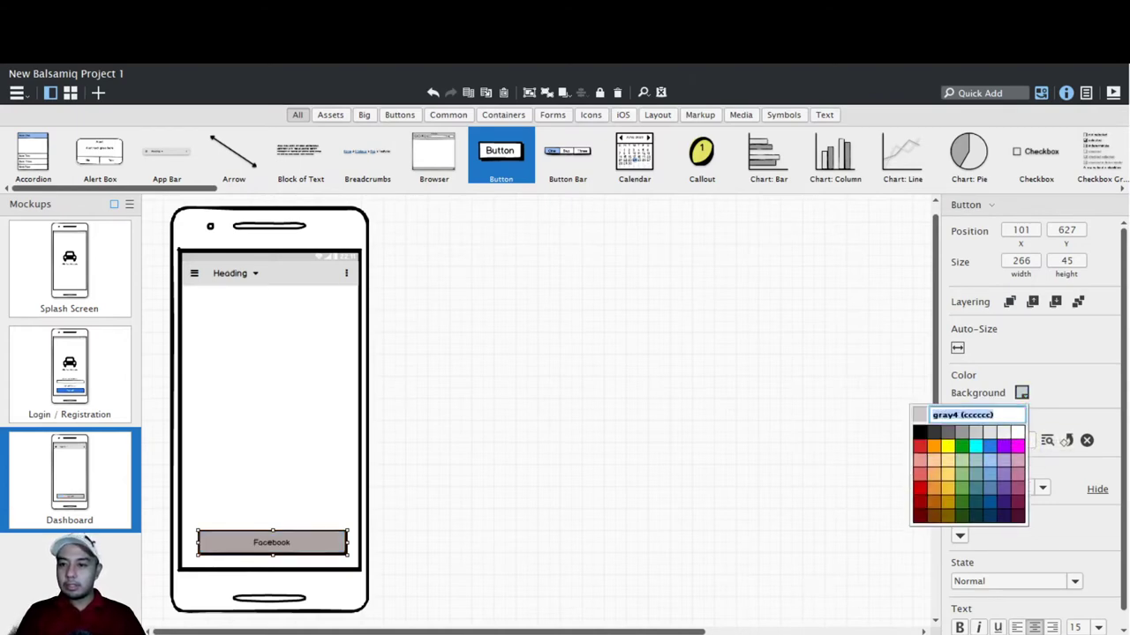
{"action": "left_click", "coordinate": [990, 432]}
{"action": "left_click", "coordinate": [581, 508]}
{"action": "left_click", "coordinate": [724, 620]}
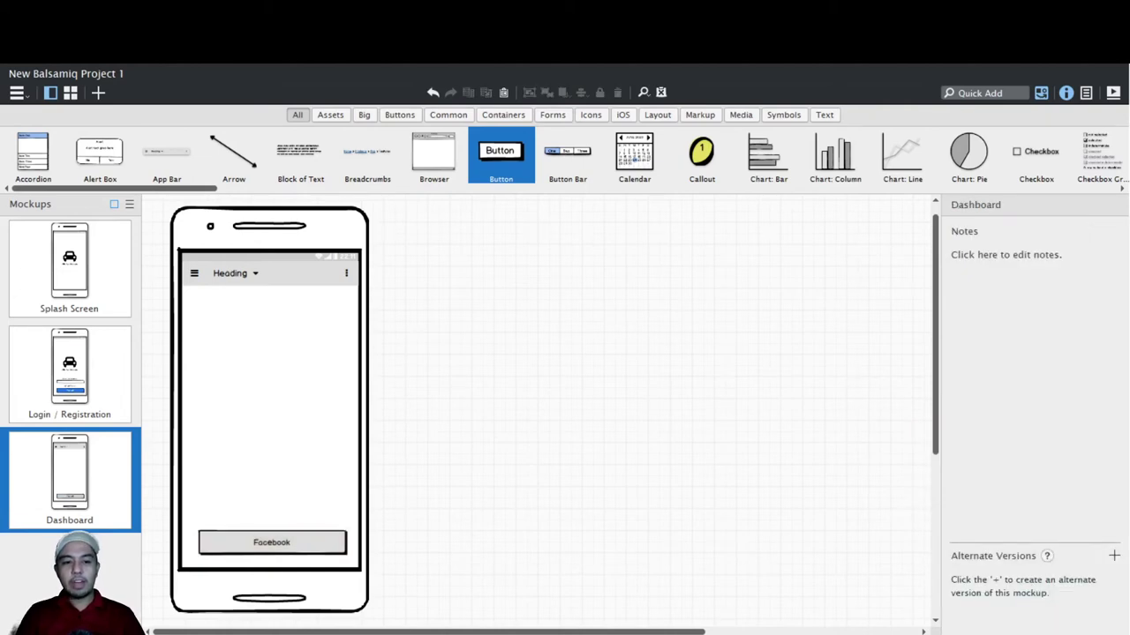
- Change the Facebook button's label on the Dashboard to "Proceed" and deselect it
{"action": "left_click", "coordinate": [291, 548]}
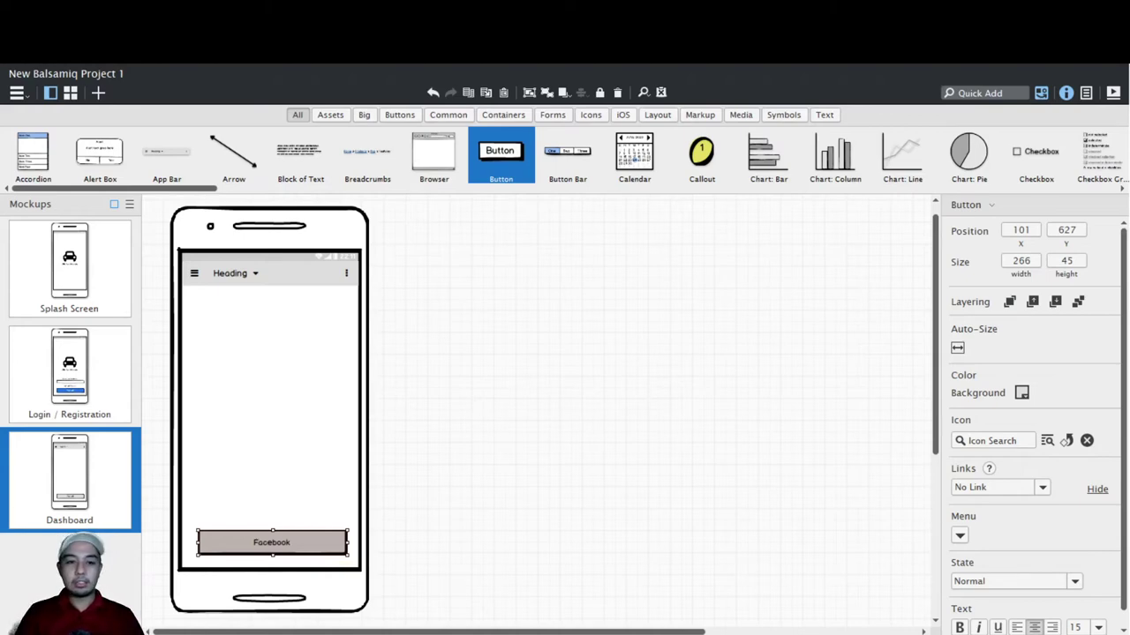
{"action": "key", "text": "Return"}
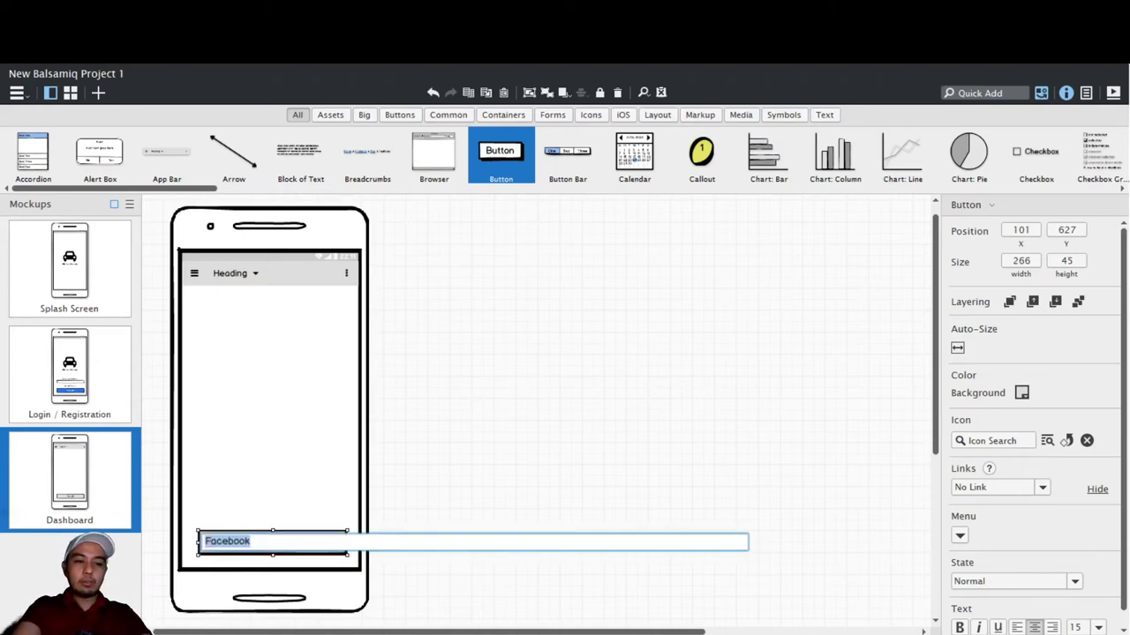
{"action": "type", "text": "F"}
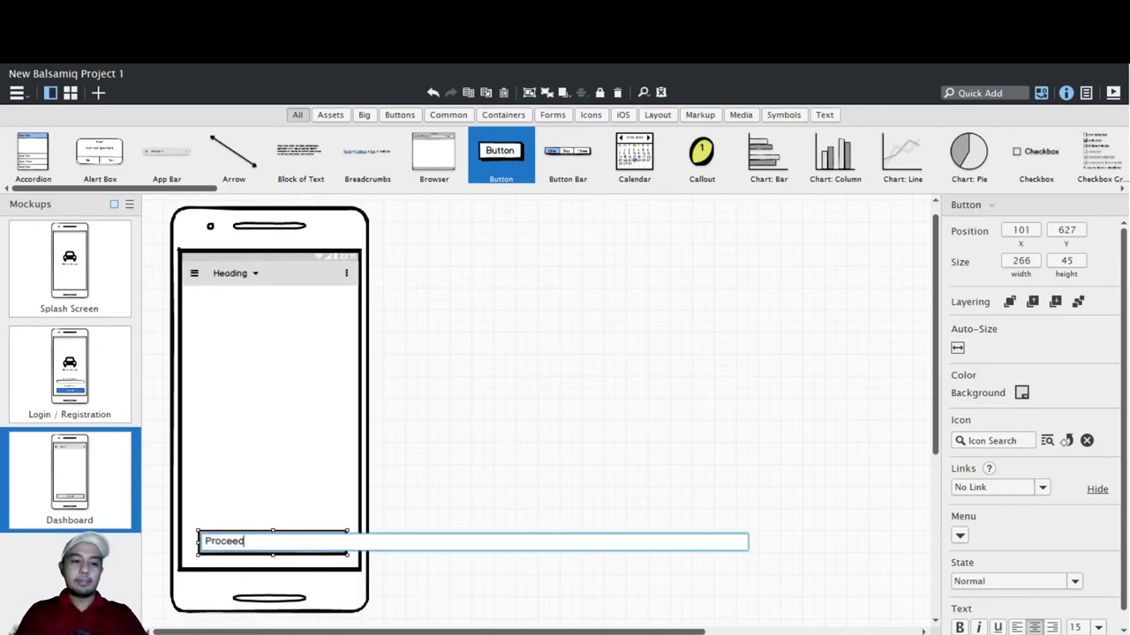
{"action": "key", "text": "Return"}
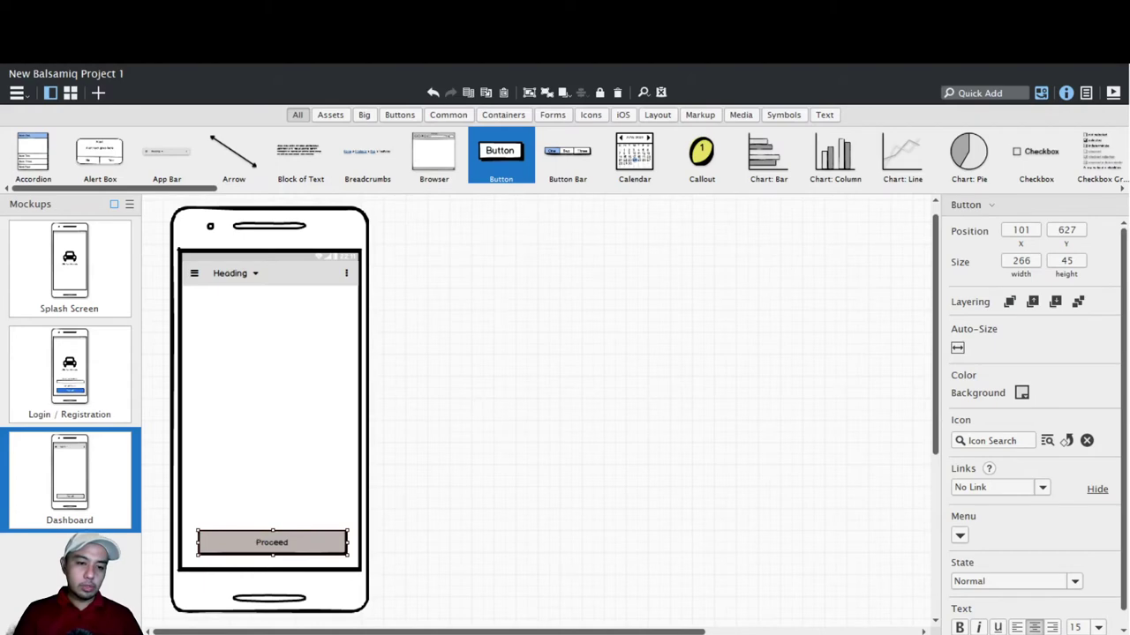
{"action": "left_click", "coordinate": [539, 490]}
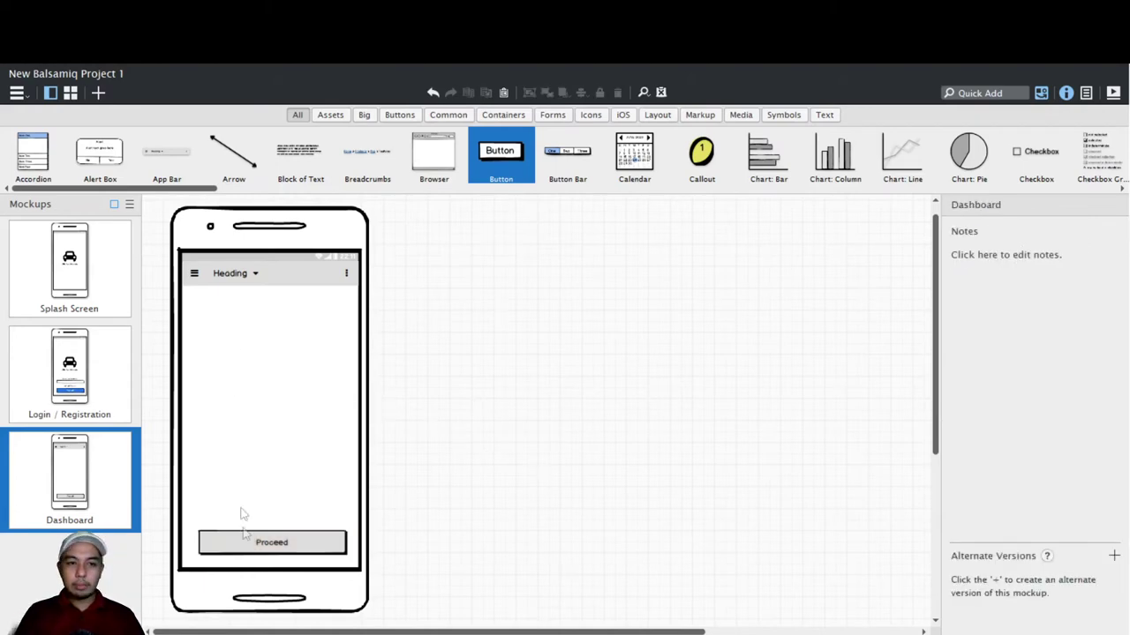
- Add a Street Map to the Dashboard between the app bar and the Proceed button, at X 85, Y 242, sized about 289 × 311
{"action": "left_click", "coordinate": [984, 92]}
{"action": "type", "text": "map"}
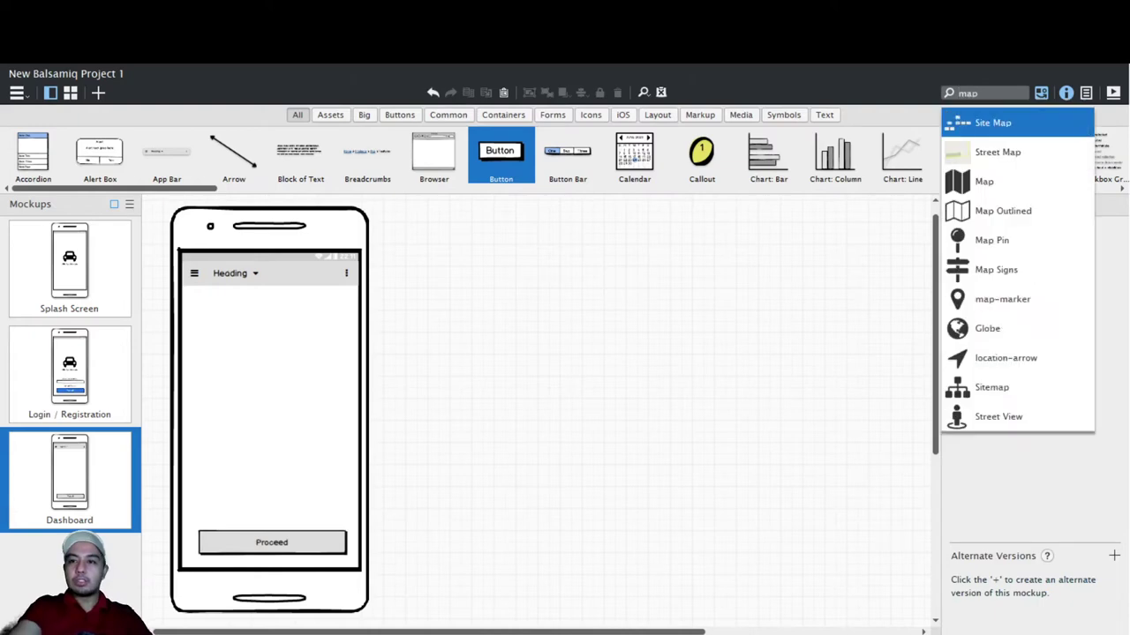
{"action": "key", "text": "Down"}
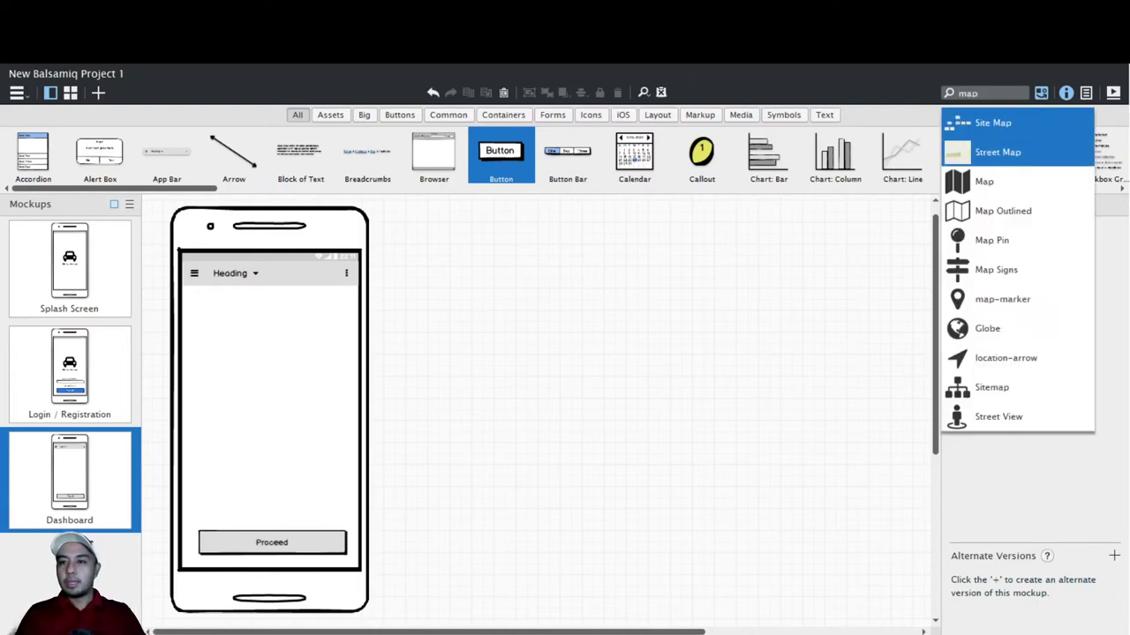
{"action": "key", "text": "Return"}
{"action": "left_click_drag", "start_coordinate": [323, 322], "coordinate": [438, 600]}
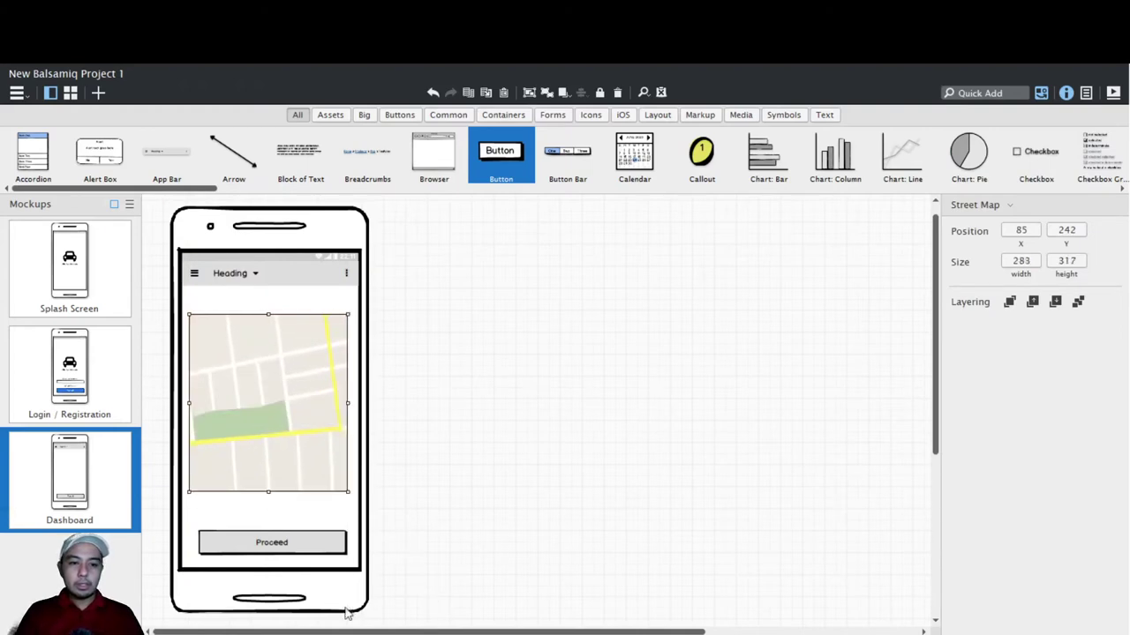
{"action": "left_click_drag", "start_coordinate": [336, 598], "coordinate": [338, 596]}
{"action": "left_click_drag", "start_coordinate": [436, 486], "coordinate": [438, 489]}
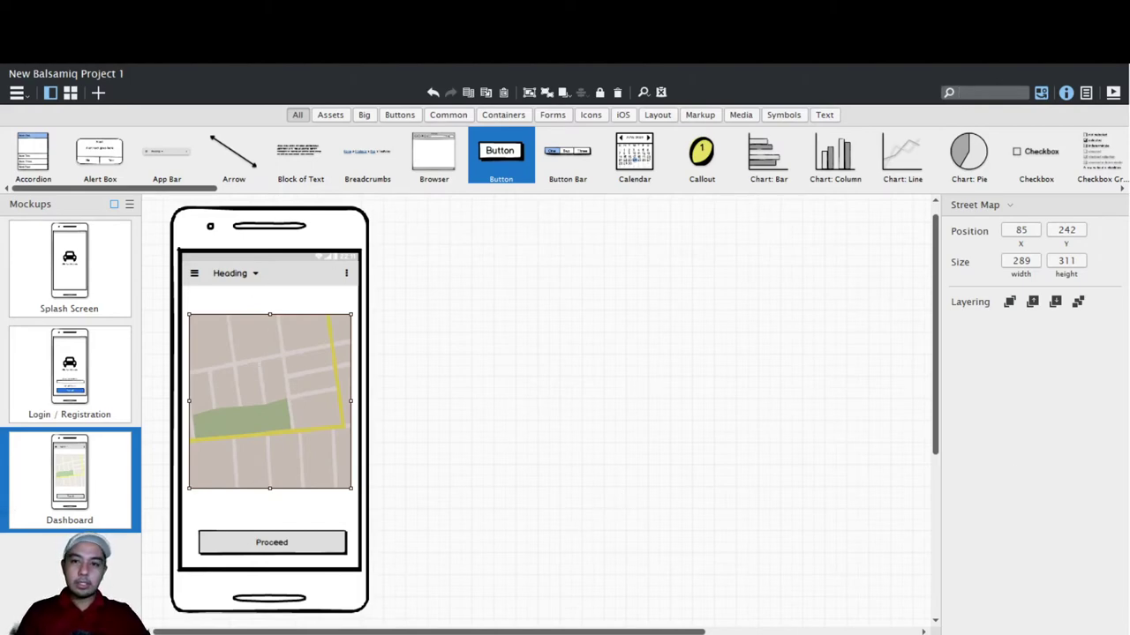
- Add a Text Input between the app bar and the map, at X 85, Y 200 and about 283 × 27
{"action": "type", "text": "text"}
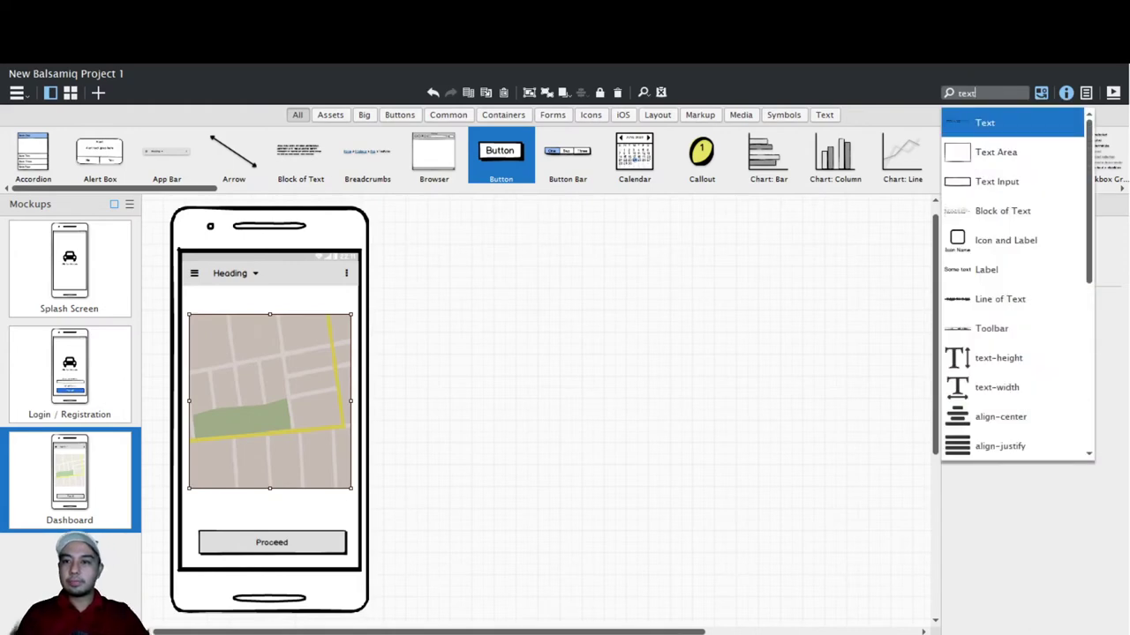
{"action": "left_click", "coordinate": [996, 181]}
{"action": "left_click_drag", "start_coordinate": [253, 277], "coordinate": [435, 356]}
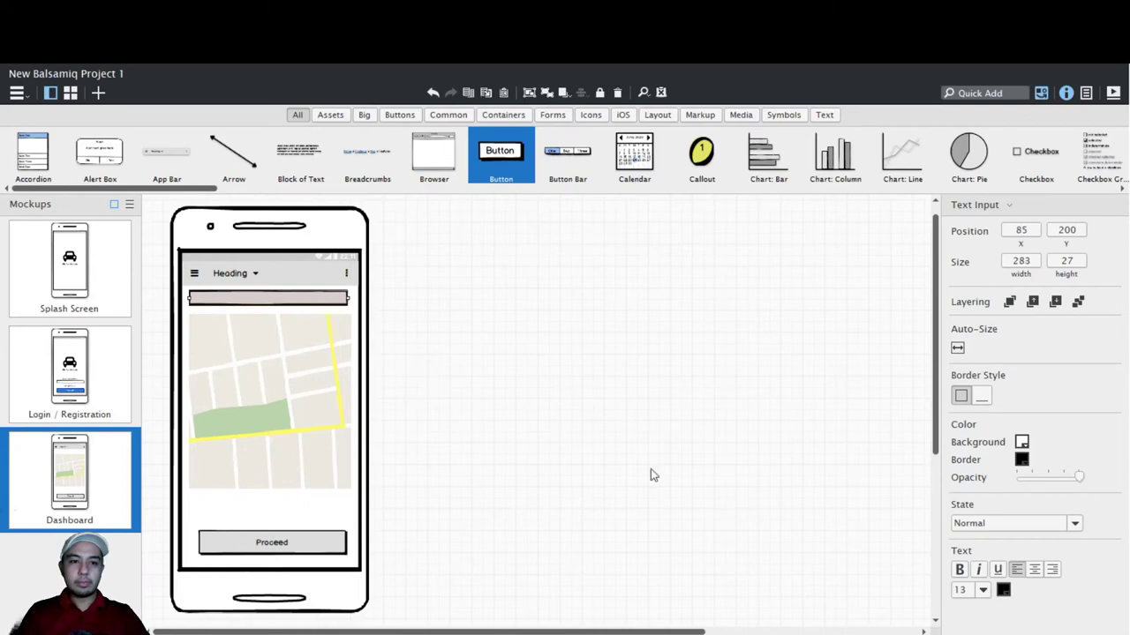
{"action": "left_click", "coordinate": [626, 495]}
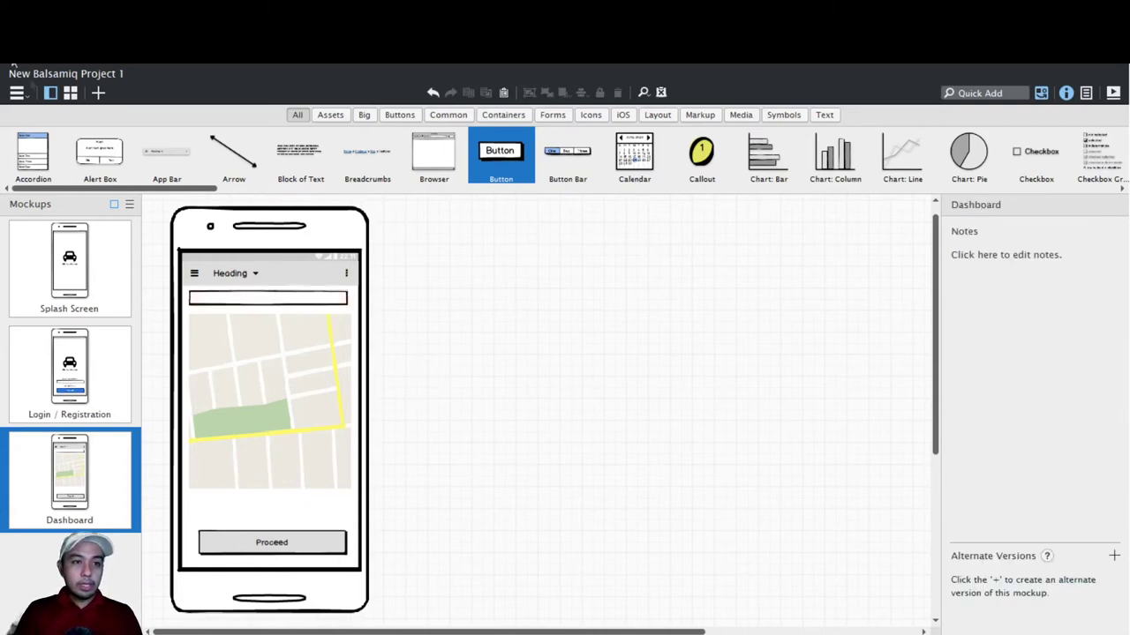
- Add a 275 × 58 Block of Text below the map at X 91, Y 569, and fit the Proceed button beneath it at X 85, Y 643, 284 wide
{"action": "left_click", "coordinate": [330, 159]}
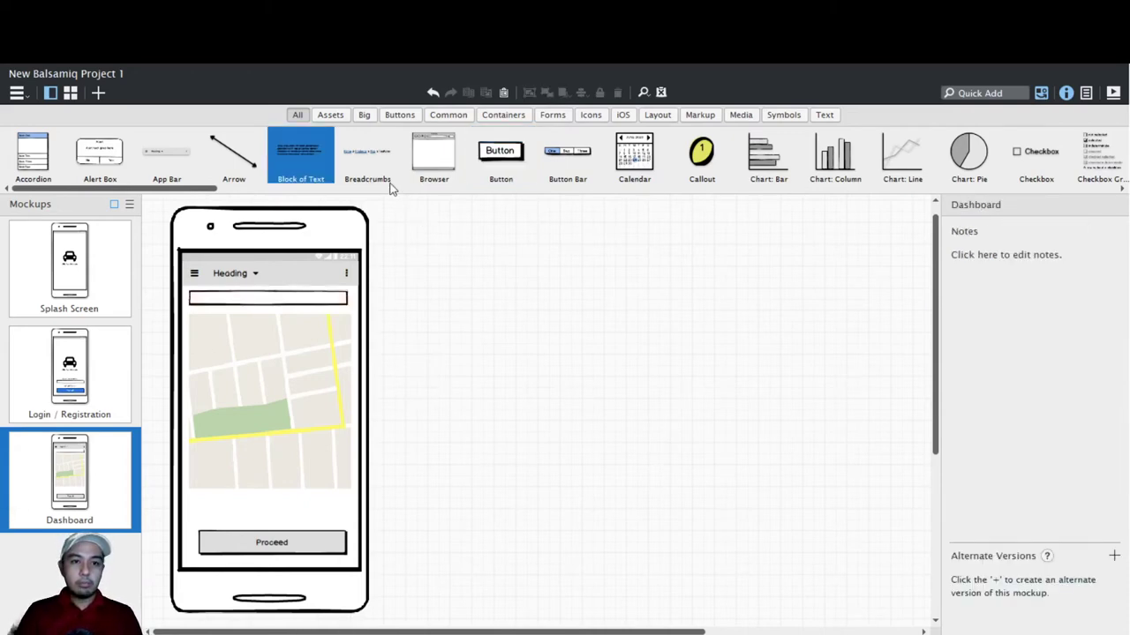
{"action": "left_click_drag", "start_coordinate": [391, 188], "coordinate": [326, 607]}
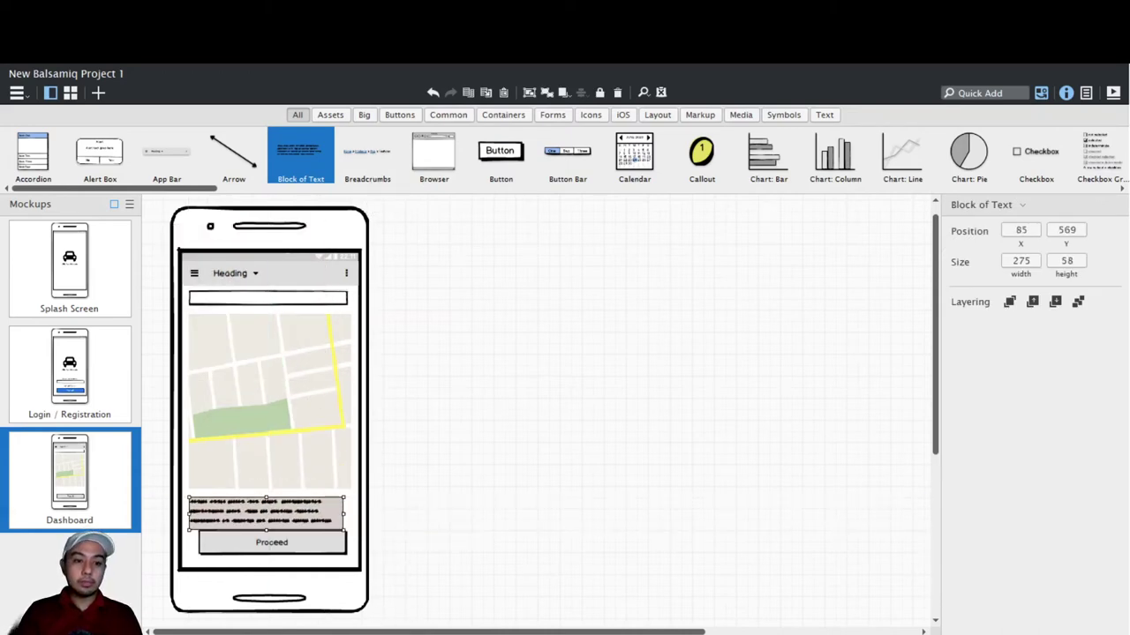
{"action": "left_click_drag", "start_coordinate": [272, 543], "coordinate": [263, 552]}
{"action": "left_click_drag", "start_coordinate": [338, 563], "coordinate": [349, 563]}
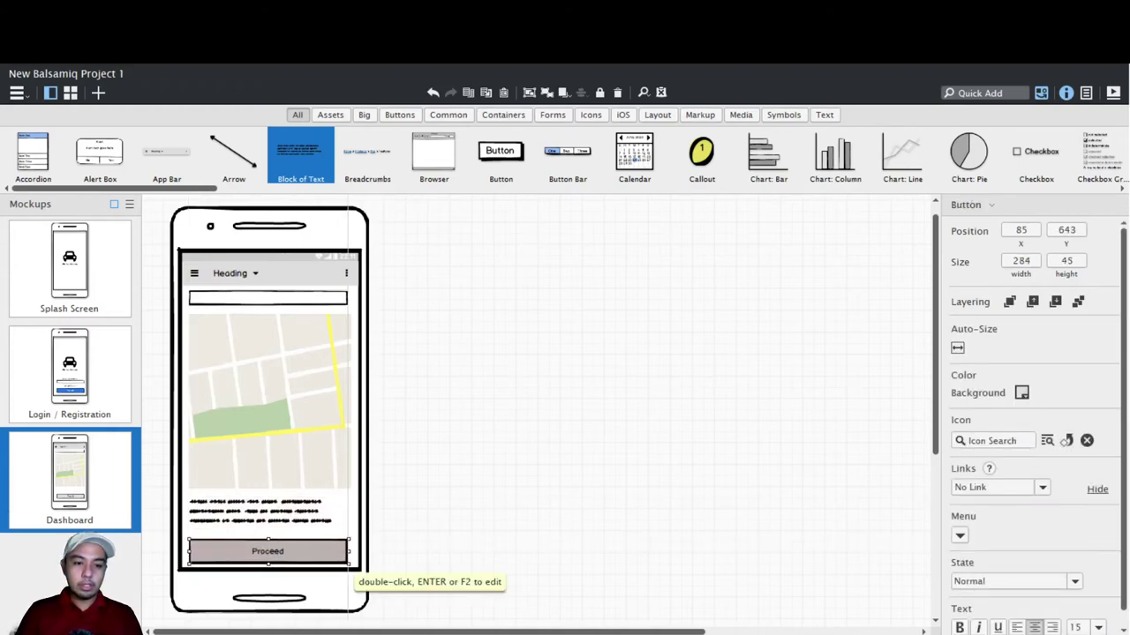
{"action": "left_click_drag", "start_coordinate": [268, 518], "coordinate": [271, 519]}
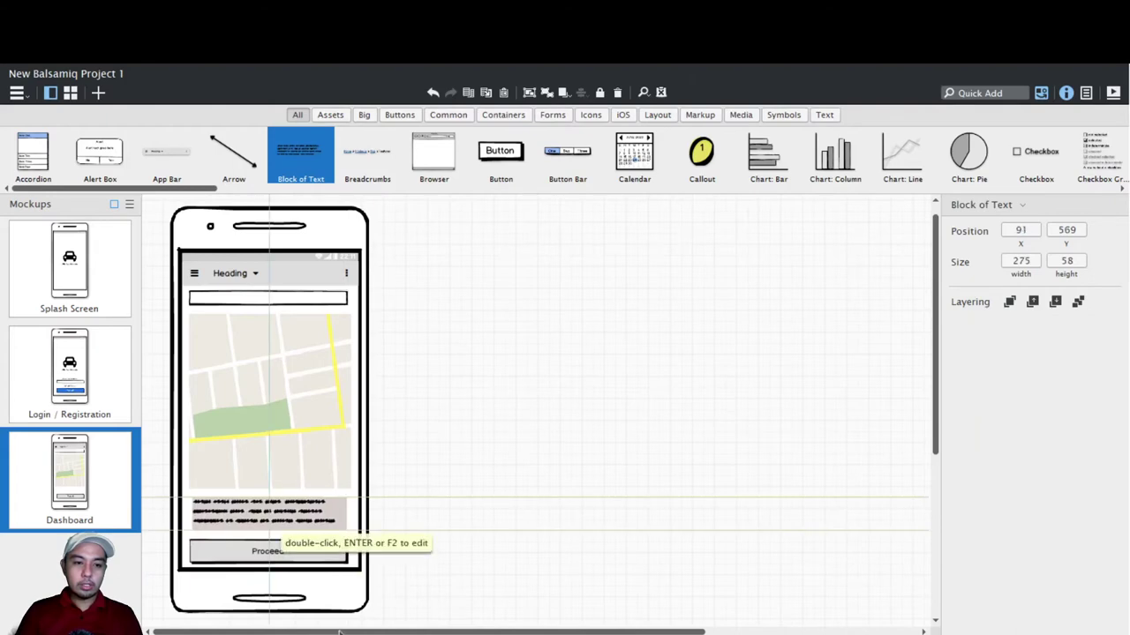
{"action": "left_click", "coordinate": [606, 549]}
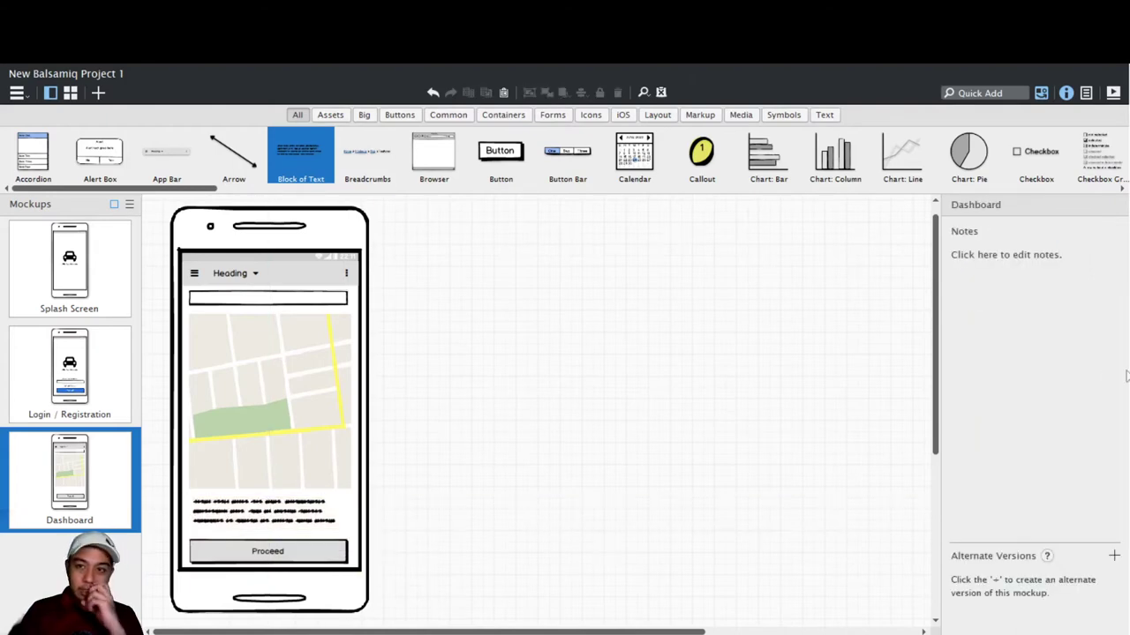
- Place a Map Pin icon near the middle of the map, reduce it to size M (32x32) and color it red
{"action": "key", "text": "slash"}
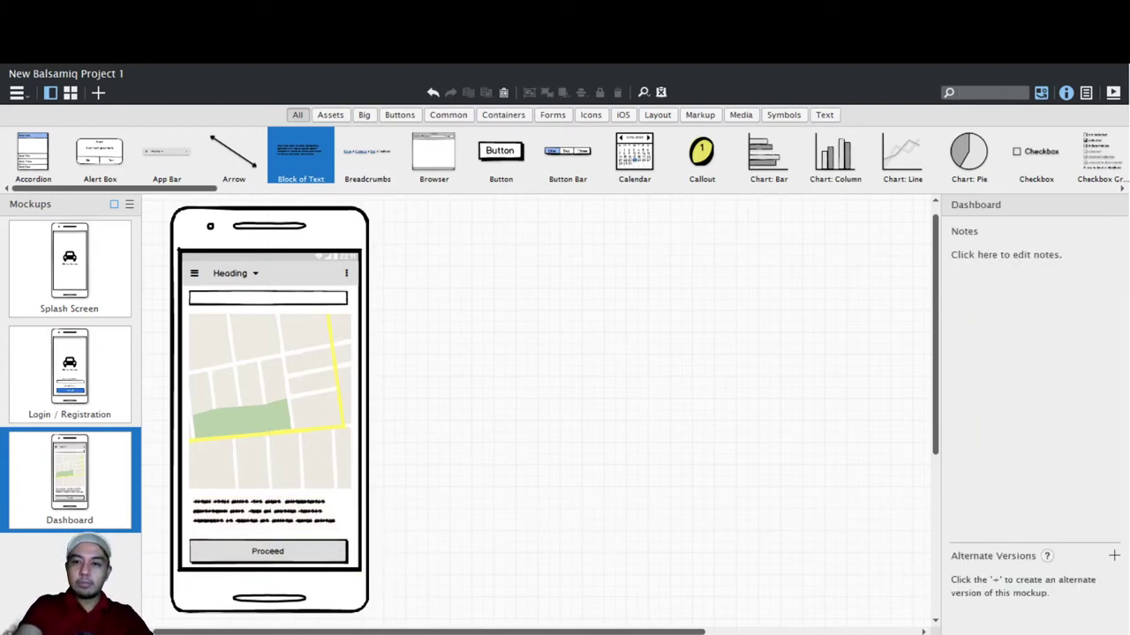
{"action": "type", "text": "pin"}
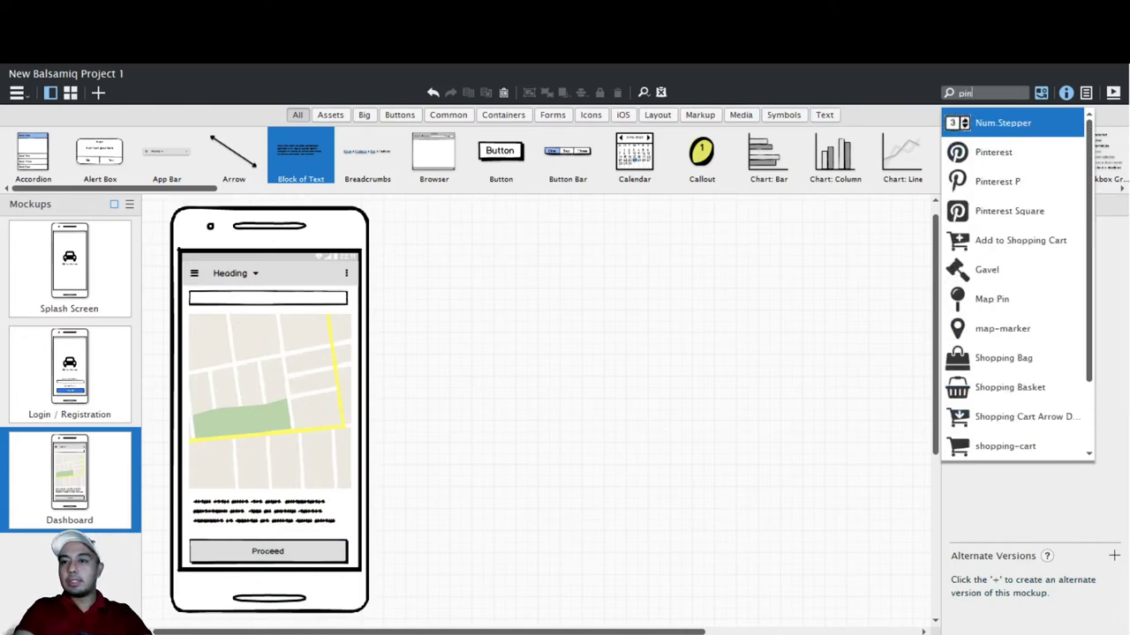
{"action": "left_click", "coordinate": [1003, 299]}
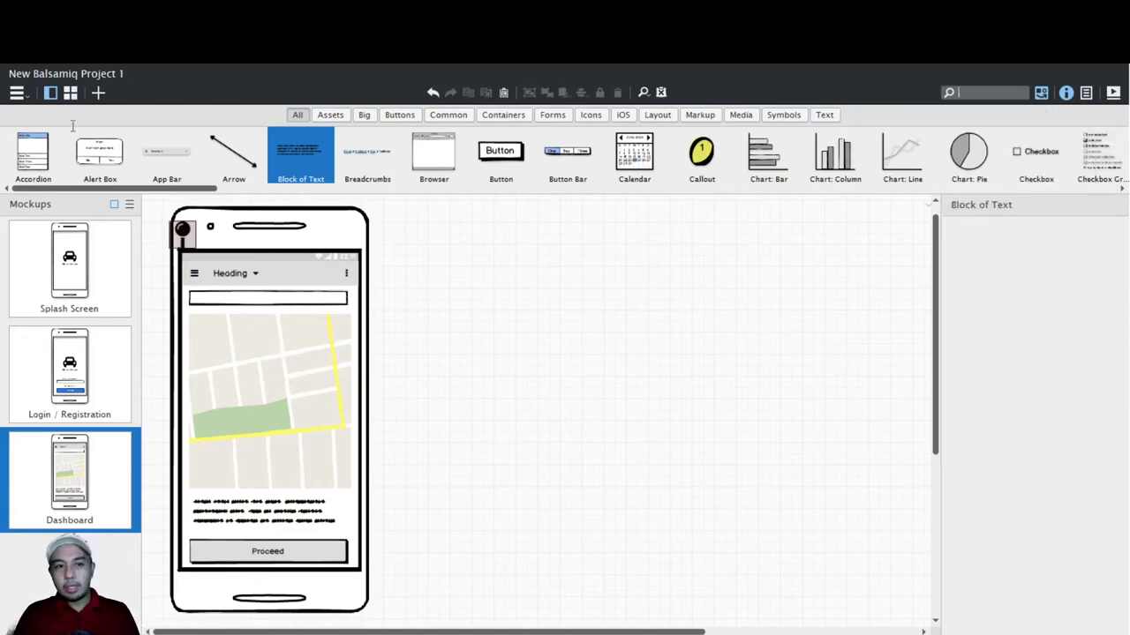
{"action": "left_click_drag", "start_coordinate": [182, 234], "coordinate": [291, 419]}
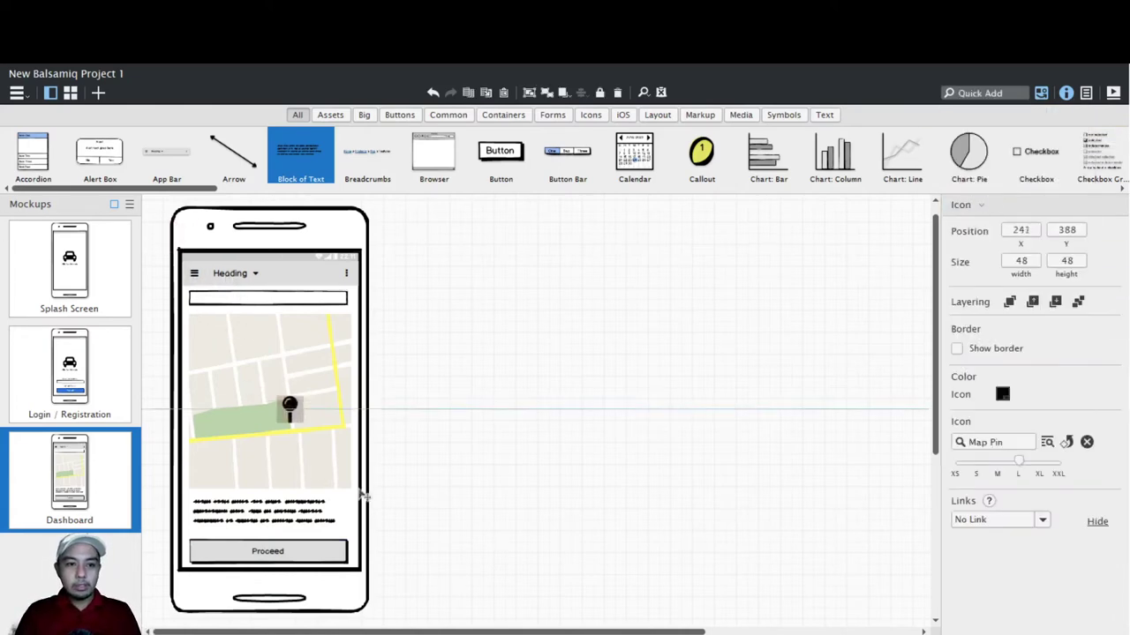
{"action": "mouse_move", "coordinate": [1017, 461]}
{"action": "left_mouse_down"}
{"action": "mouse_move", "coordinate": [956, 461]}
{"action": "mouse_move", "coordinate": [997, 461]}
{"action": "left_mouse_up"}
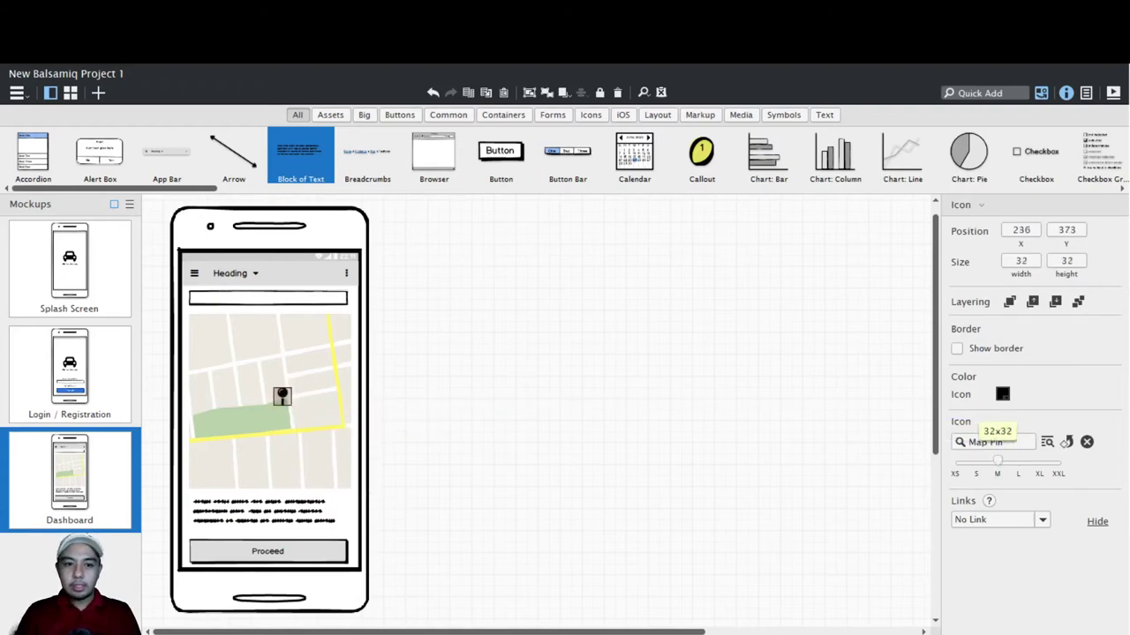
{"action": "left_click", "coordinate": [1002, 394]}
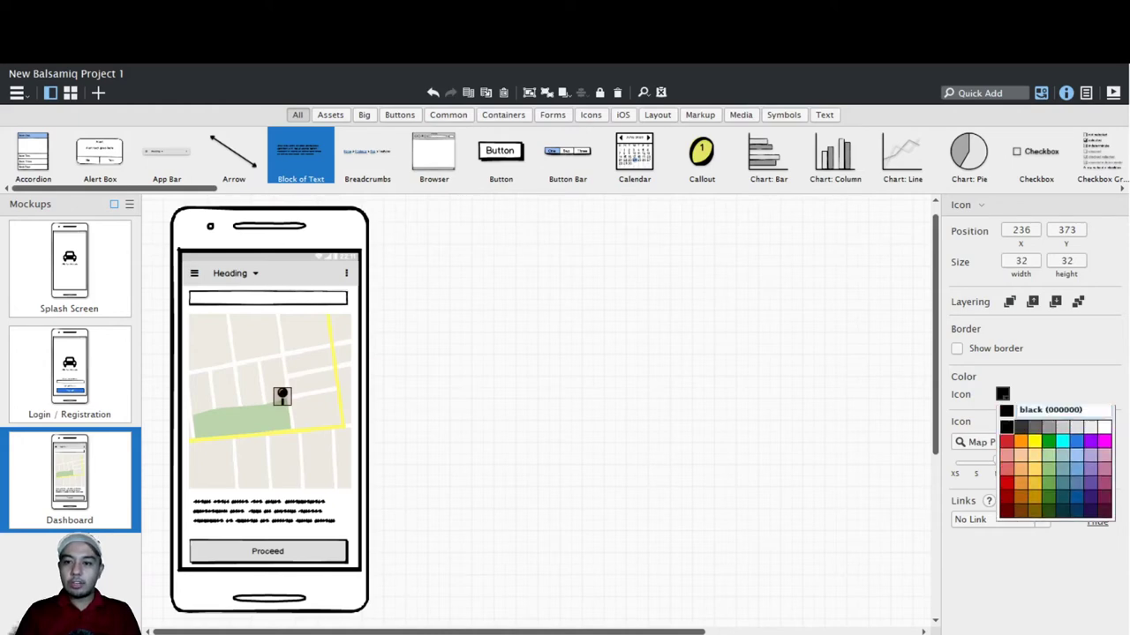
{"action": "left_click", "coordinate": [1007, 446]}
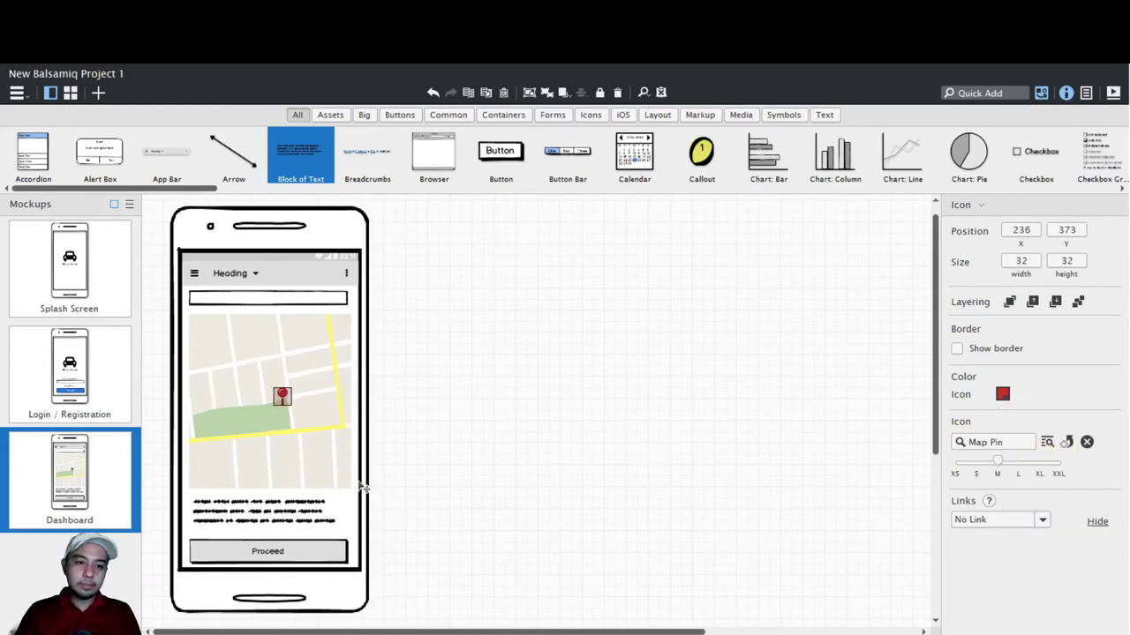
- Add a Building Outlined icon to the map above the pin and reduce it to size M (32 × 32)
{"action": "left_click", "coordinate": [981, 93]}
{"action": "type", "text": "bui"}
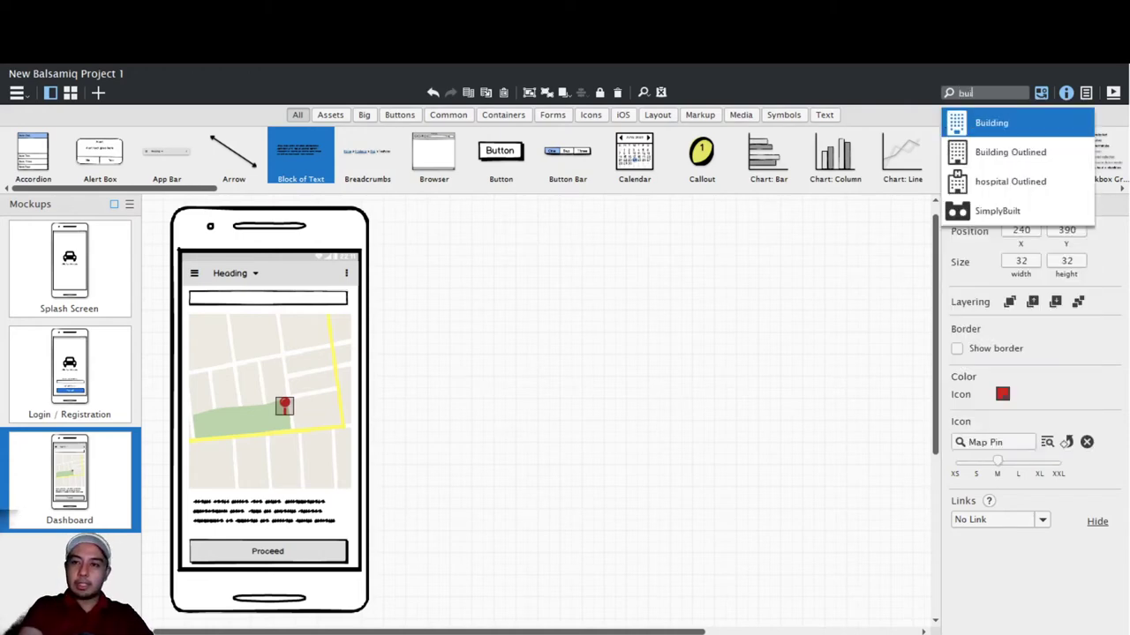
{"action": "key", "text": "Return"}
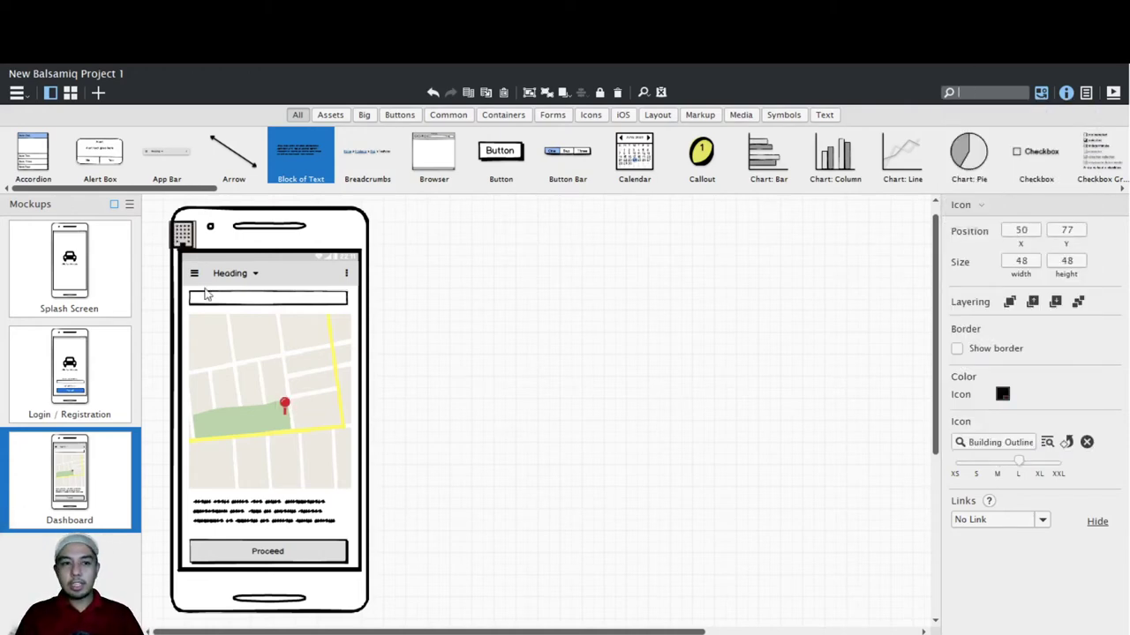
{"action": "left_click_drag", "start_coordinate": [185, 234], "coordinate": [252, 375]}
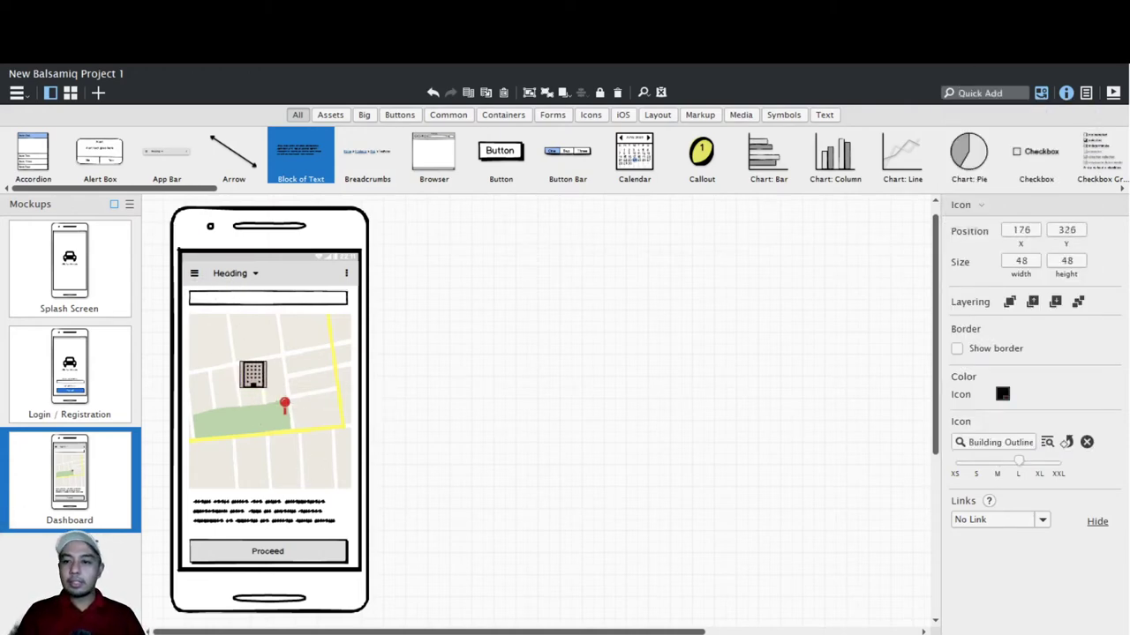
{"action": "left_click_drag", "start_coordinate": [1019, 461], "coordinate": [976, 461]}
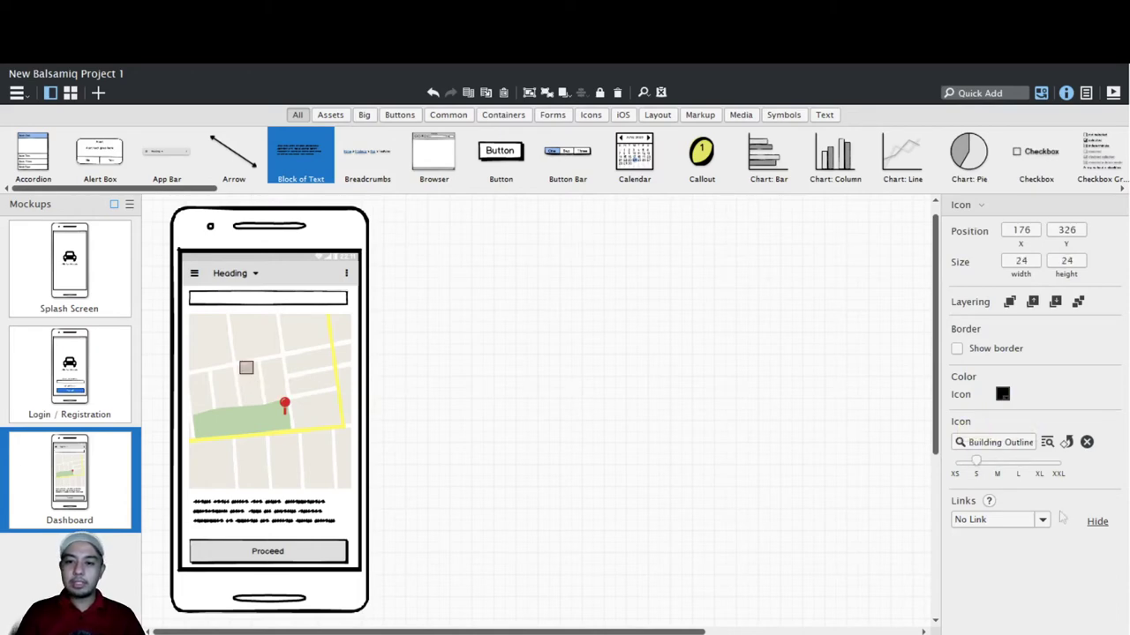
{"action": "left_click_drag", "start_coordinate": [976, 461], "coordinate": [997, 461]}
- Duplicate the building icon until four are spread across the map around the pin, and deselect them
{"action": "left_click_drag", "start_coordinate": [250, 371], "coordinate": [327, 439]}
{"action": "left_click_drag", "start_coordinate": [414, 540], "coordinate": [382, 512]}
{"action": "key", "text": "ctrl+d"}
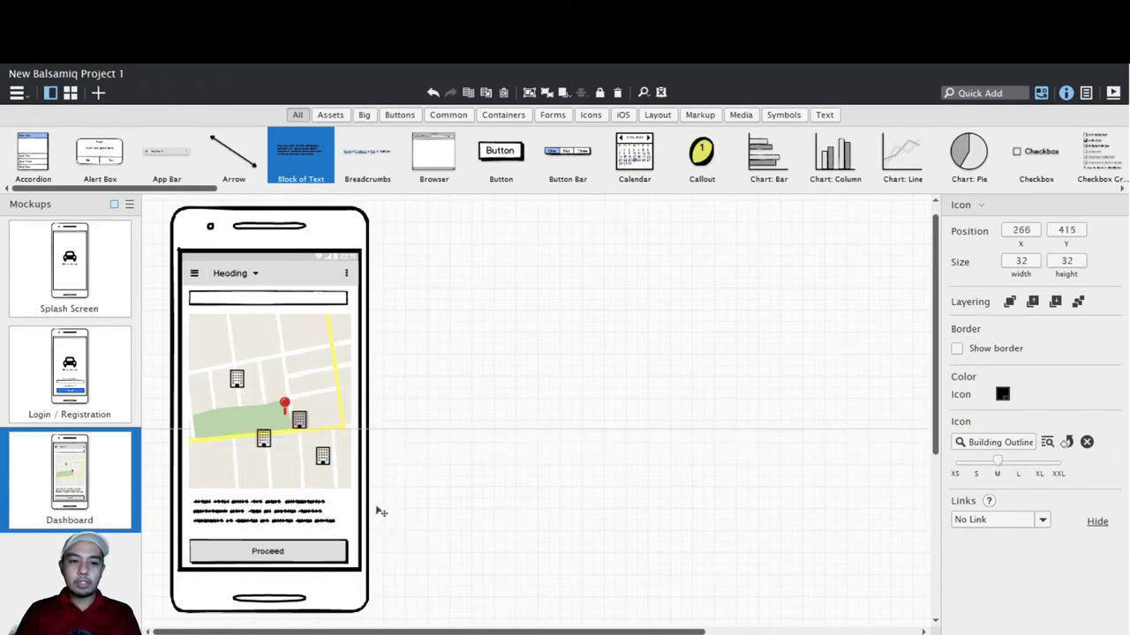
{"action": "left_click", "coordinate": [521, 528]}
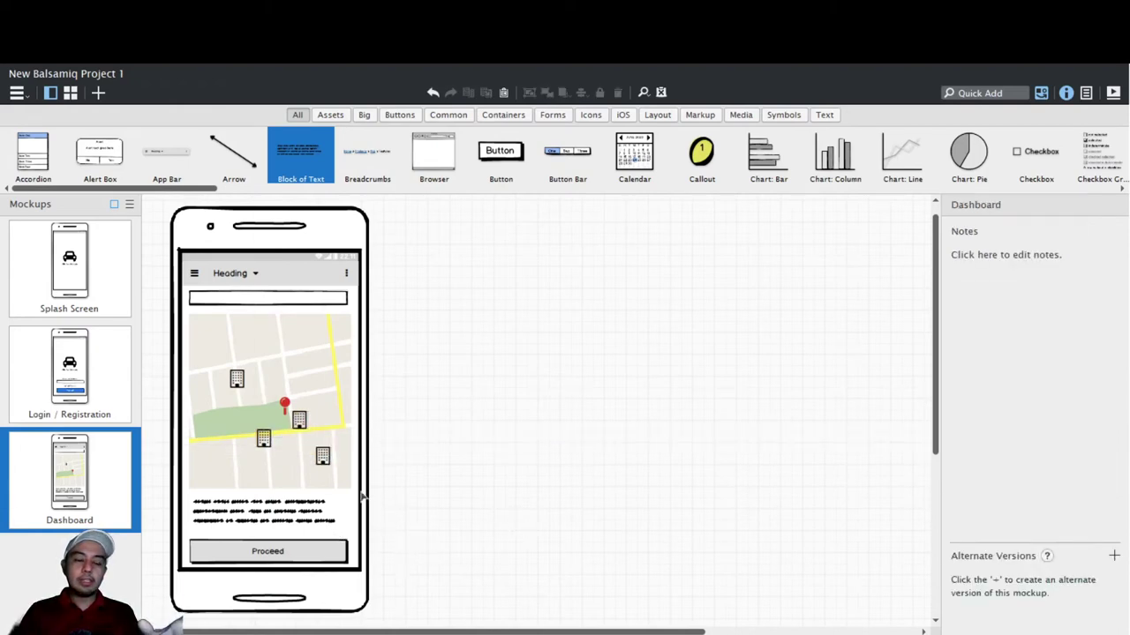
- Widen the Block of Text below the map to 279
{"action": "left_click", "coordinate": [362, 495]}
{"action": "left_click", "coordinate": [377, 515]}
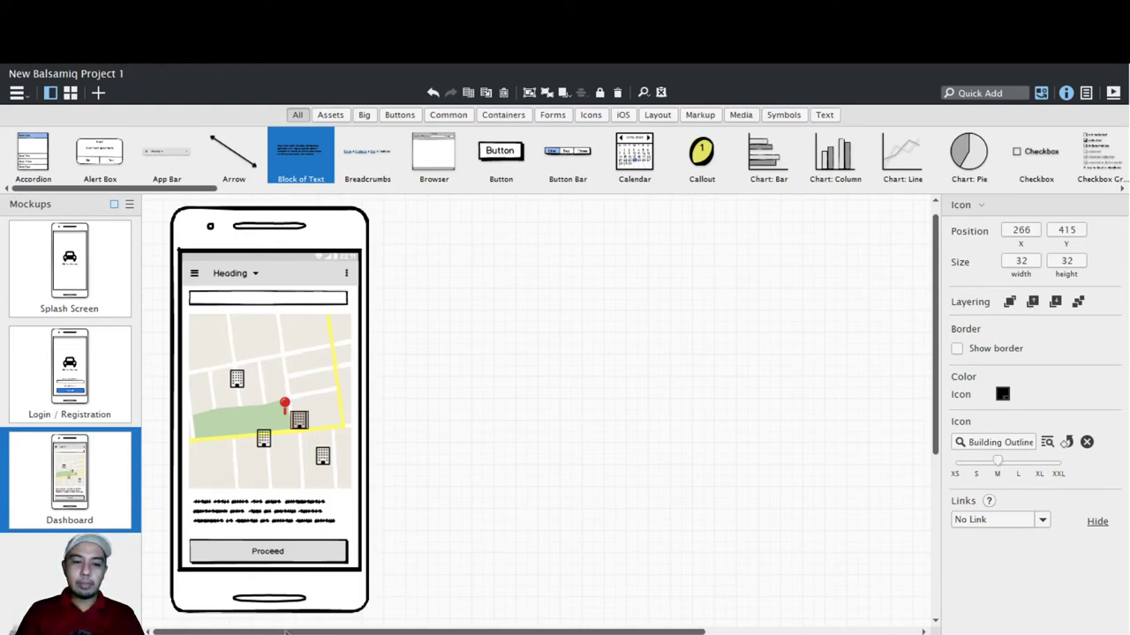
{"action": "left_click", "coordinate": [269, 513]}
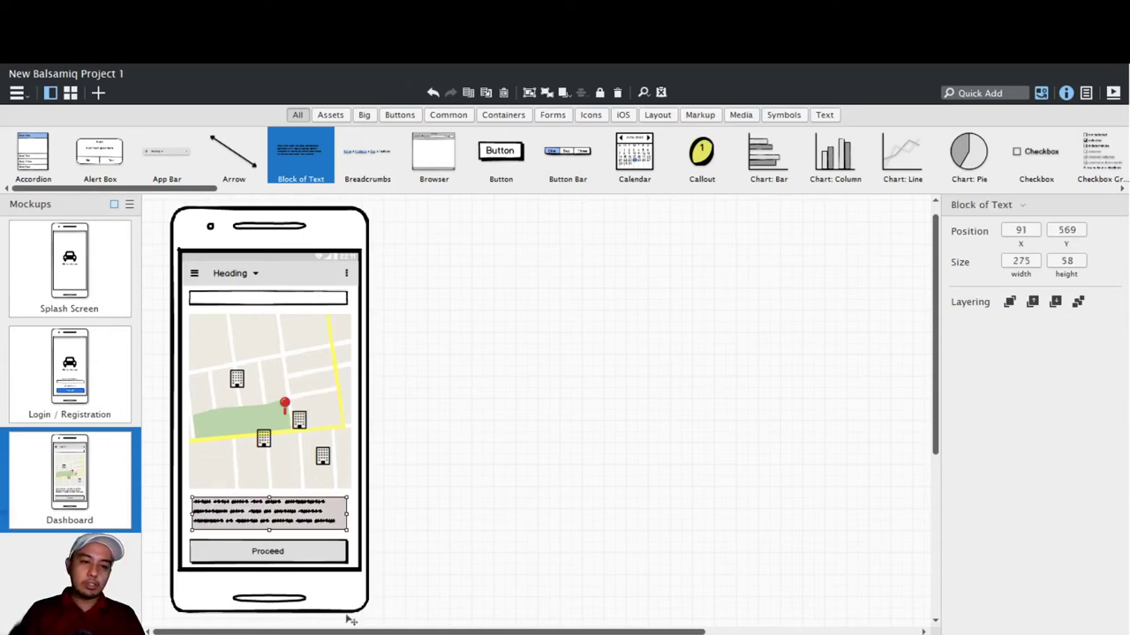
{"action": "left_click_drag", "start_coordinate": [347, 514], "coordinate": [348, 513]}
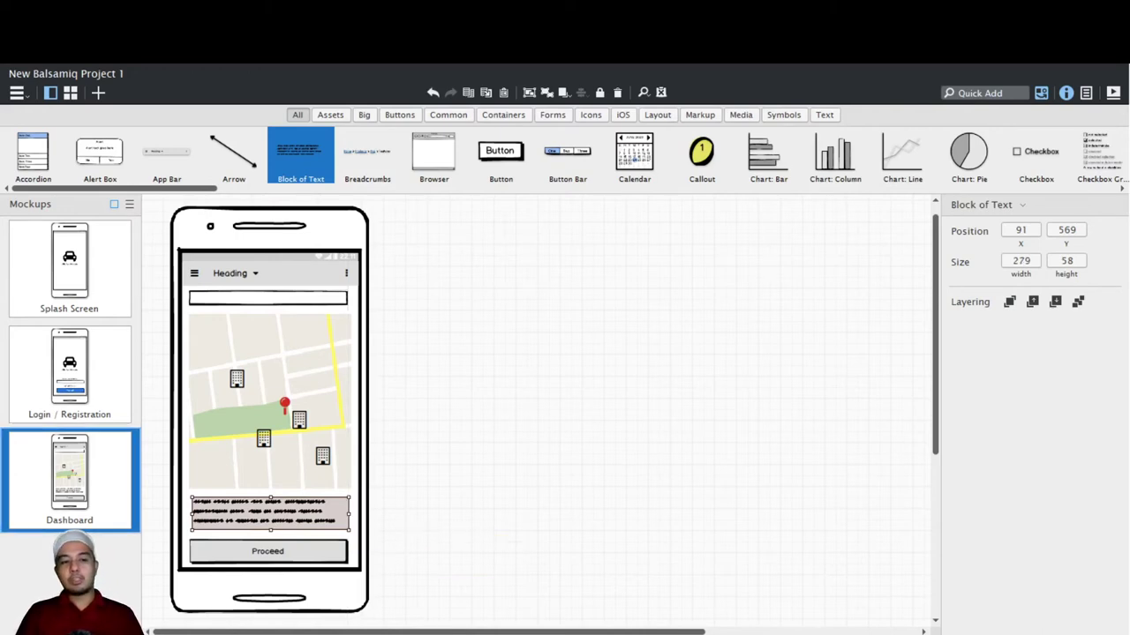
- Duplicate the Dashboard mockup and select the copy in the mockup list
{"action": "left_click", "coordinate": [161, 609]}
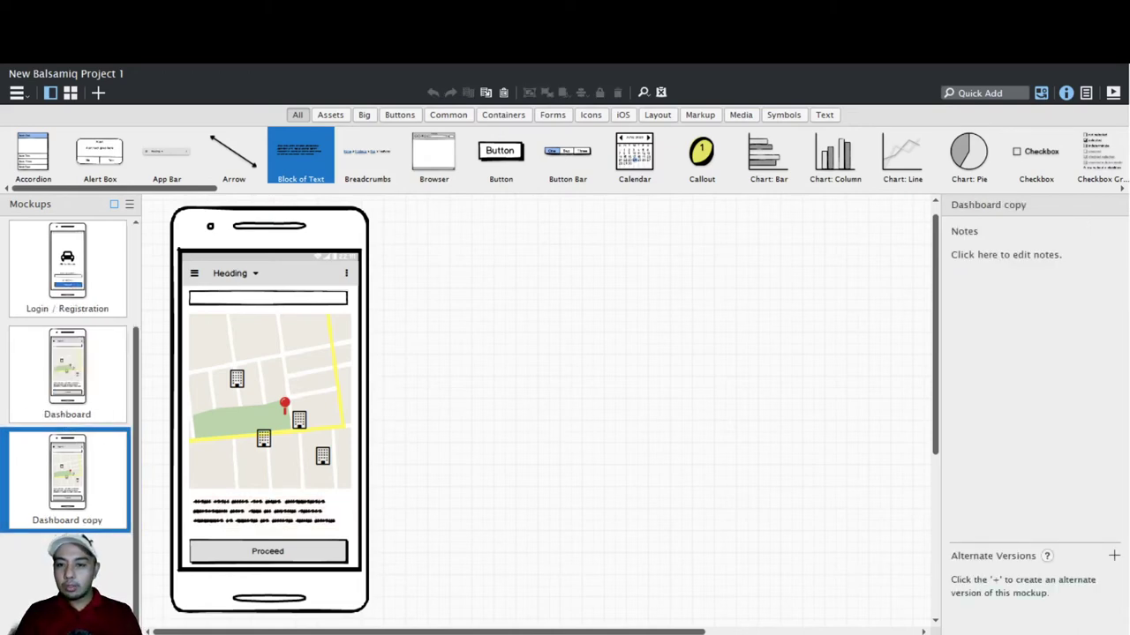
{"action": "left_click", "coordinate": [68, 485]}
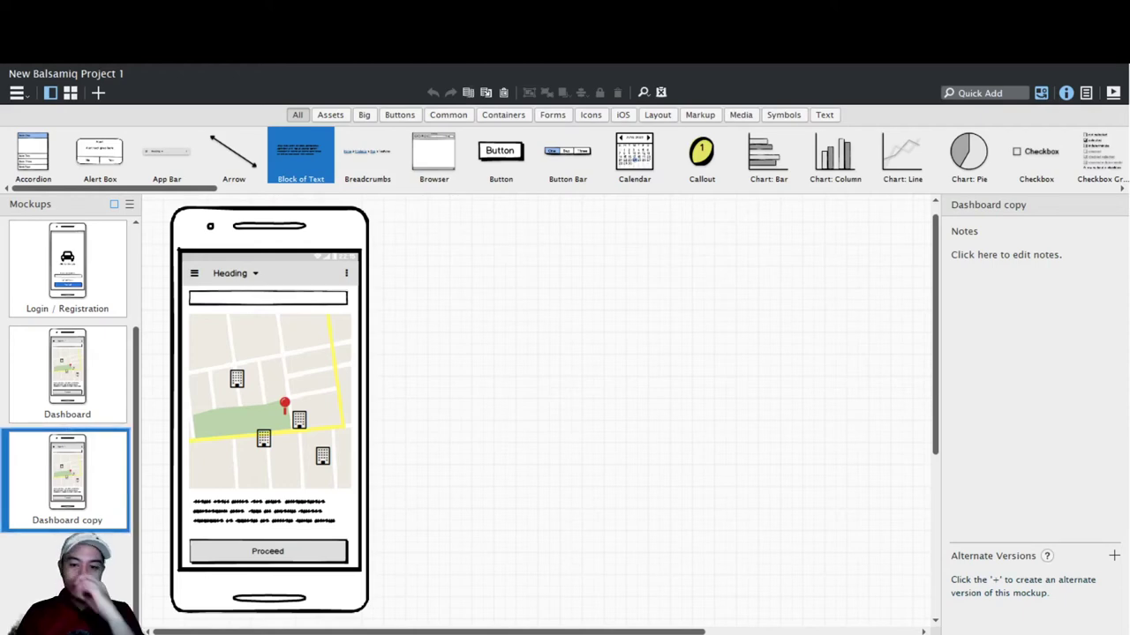
- Delete the text input, street map, block of text, pin and building icons from the duplicated dashboard screen
{"action": "left_click", "coordinate": [331, 477]}
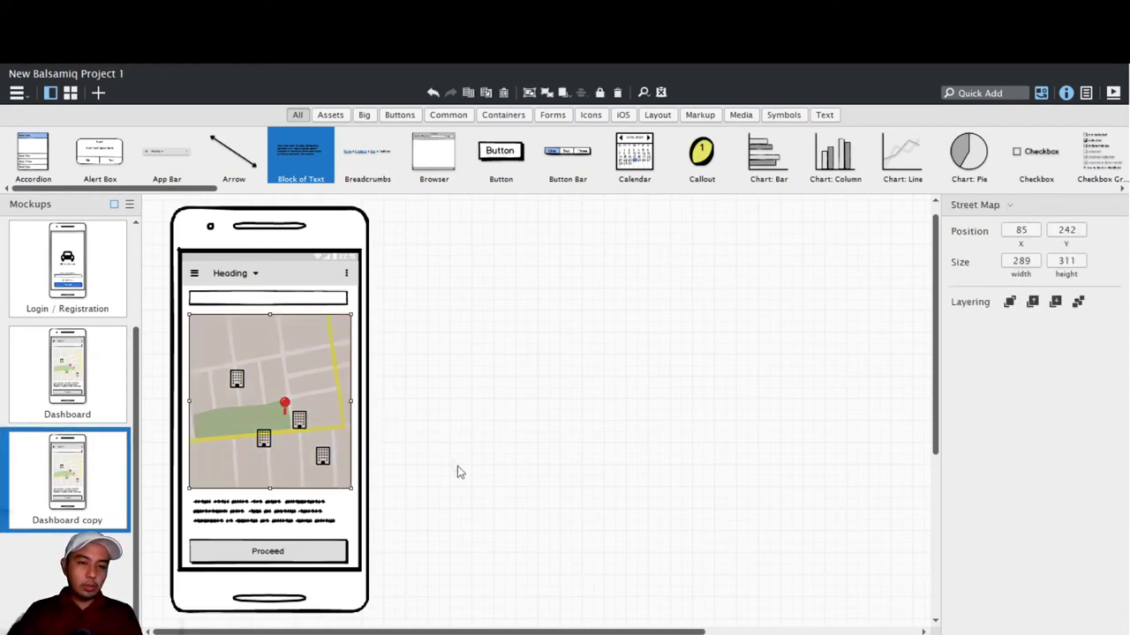
{"action": "left_click", "coordinate": [490, 456]}
{"action": "left_click", "coordinate": [330, 299]}
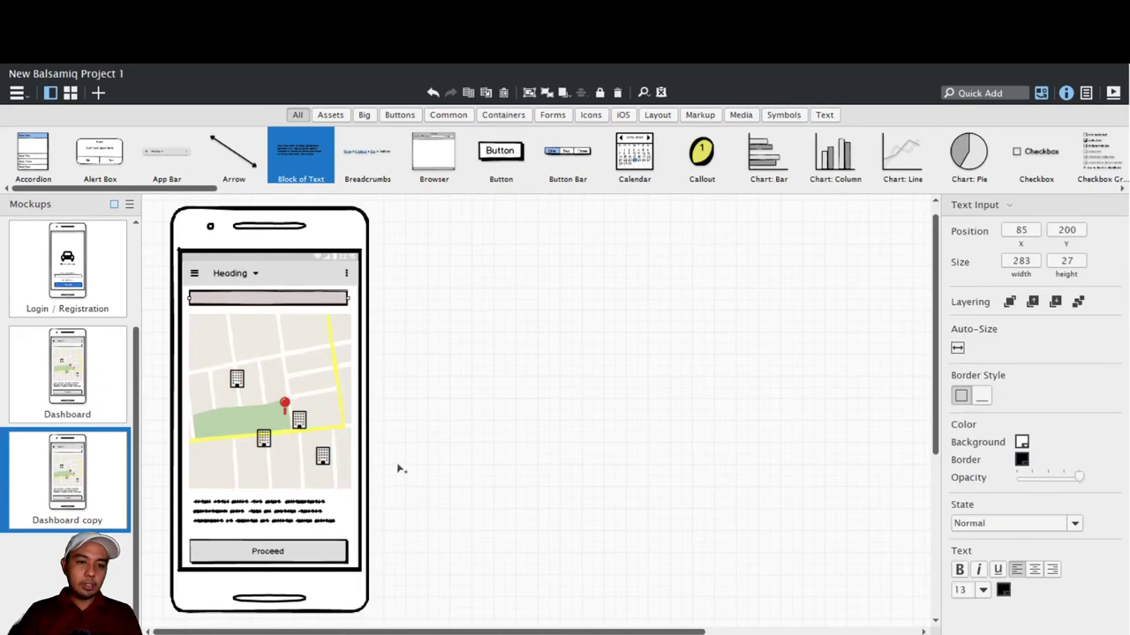
{"action": "left_click", "coordinate": [338, 473], "text": "shift"}
{"action": "key", "text": "shift+Tab"}
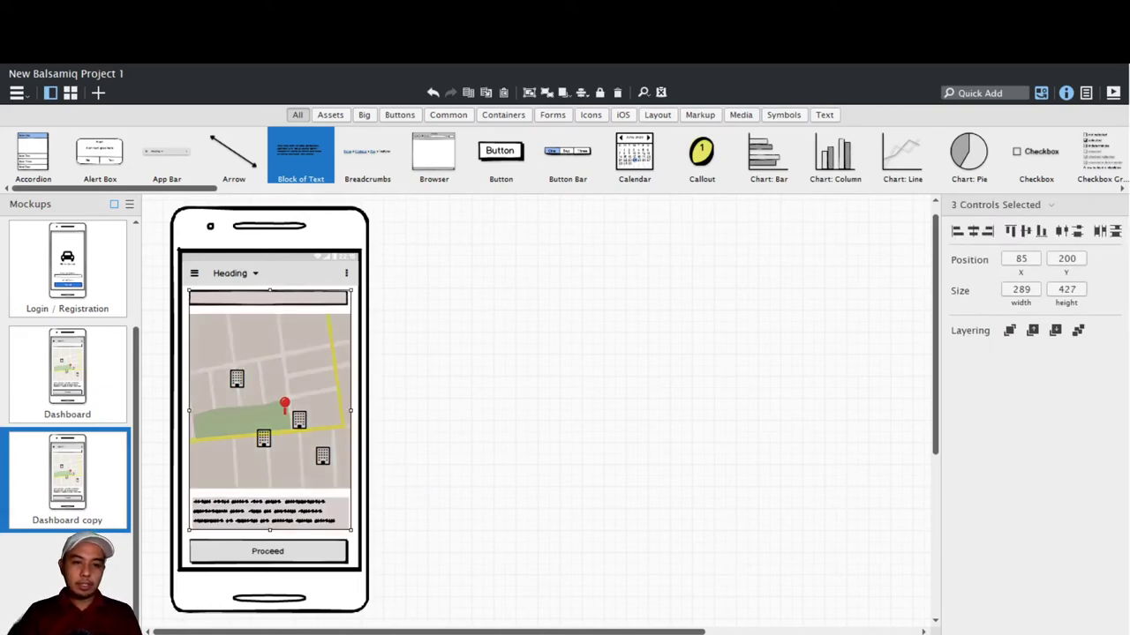
{"action": "key", "text": "Delete"}
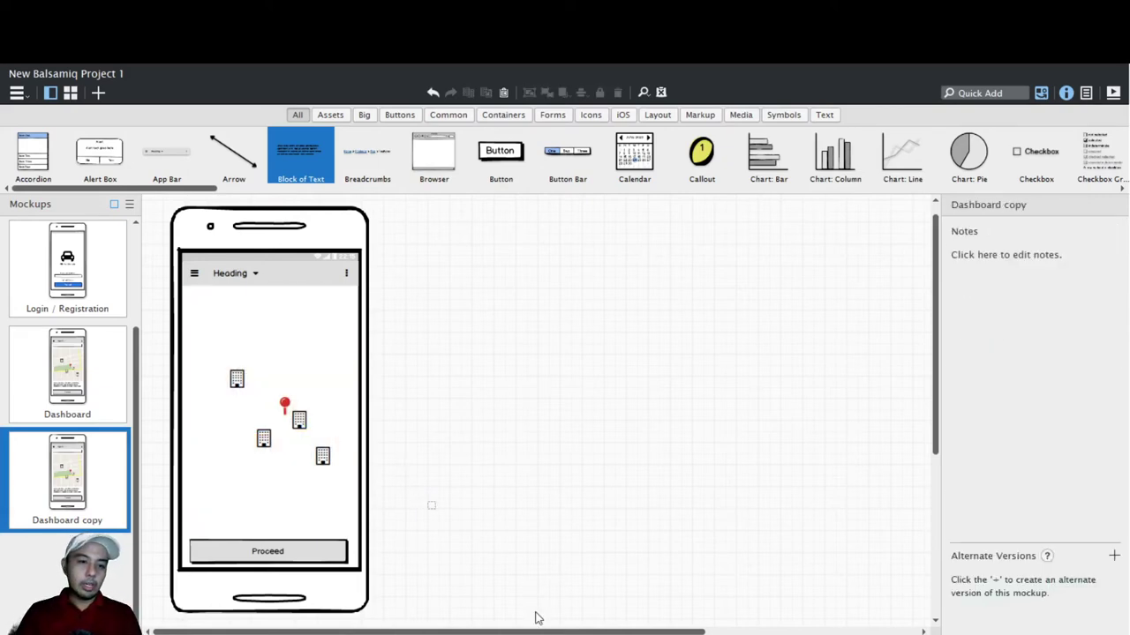
{"action": "left_click_drag", "start_coordinate": [159, 339], "coordinate": [397, 498]}
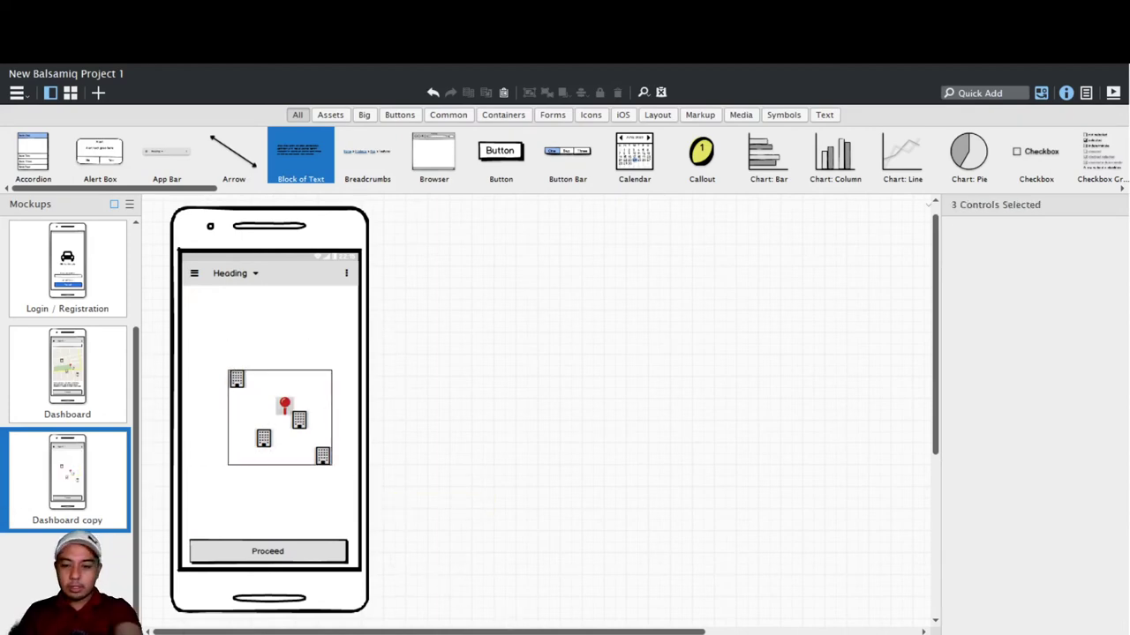
{"action": "key", "text": "Delete"}
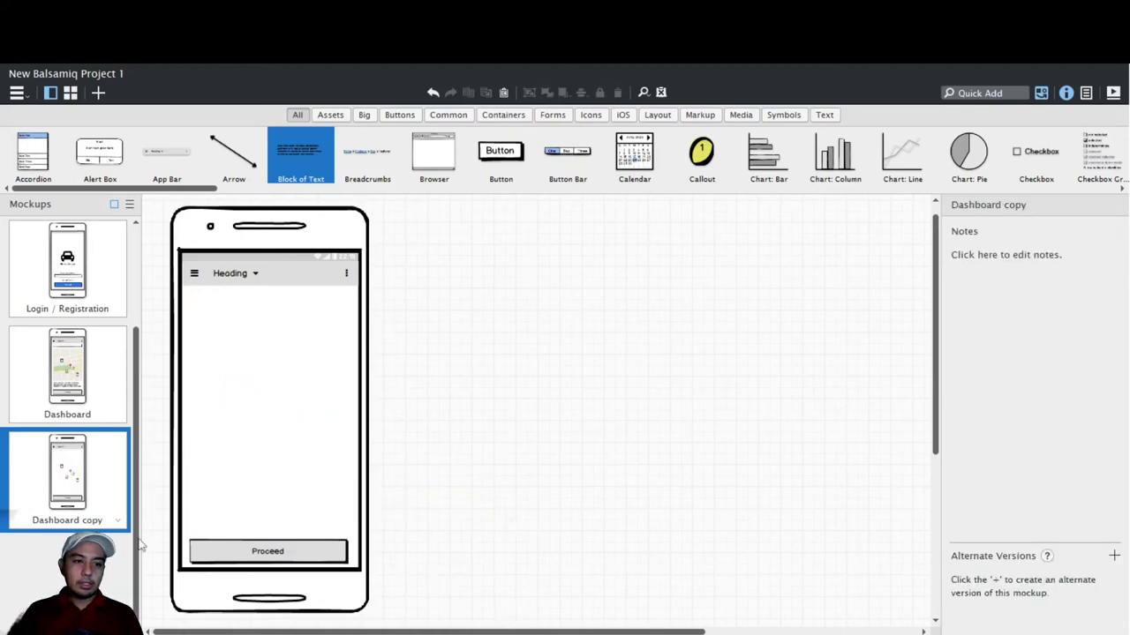
- Add a Text control to the duplicated screen
{"action": "left_click", "coordinate": [981, 94]}
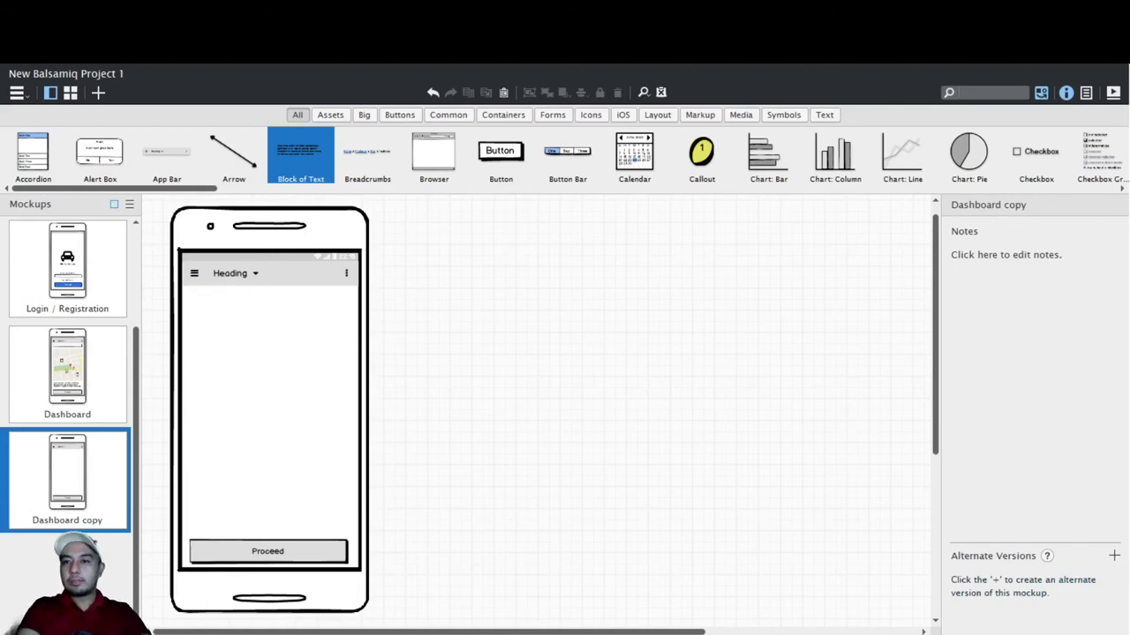
{"action": "type", "text": "text input"}
{"action": "key", "text": "BackSpace"}
{"action": "key", "text": "BackSpace"}
{"action": "key", "text": "BackSpace"}
{"action": "key", "text": "BackSpace"}
{"action": "key", "text": "BackSpace"}
{"action": "key", "text": "BackSpace"}
{"action": "left_click", "coordinate": [1008, 212]}
- Label the new text "Car Selector", place it just below the app bar and centre its alignment
{"action": "double_click", "coordinate": [289, 324]}
{"action": "type", "text": "C"}
{"action": "left_click_drag", "start_coordinate": [269, 245], "coordinate": [266, 305]}
{"action": "type", "text": "ar Selector"}
{"action": "left_click", "coordinate": [656, 272]}
{"action": "left_click", "coordinate": [1034, 441]}
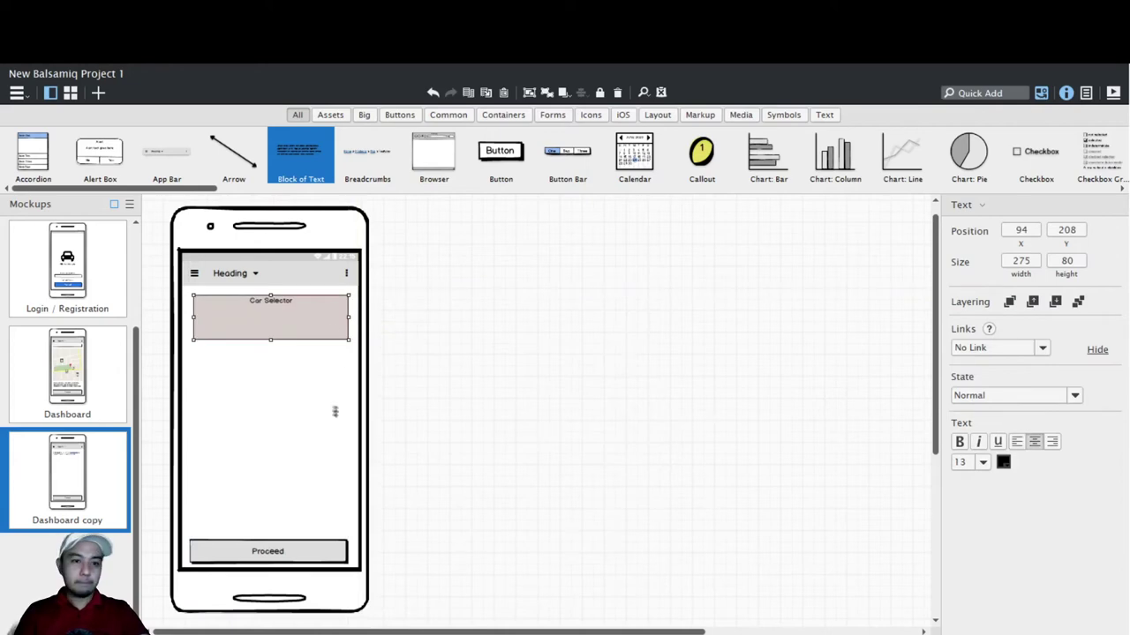
{"action": "left_click", "coordinate": [376, 372]}
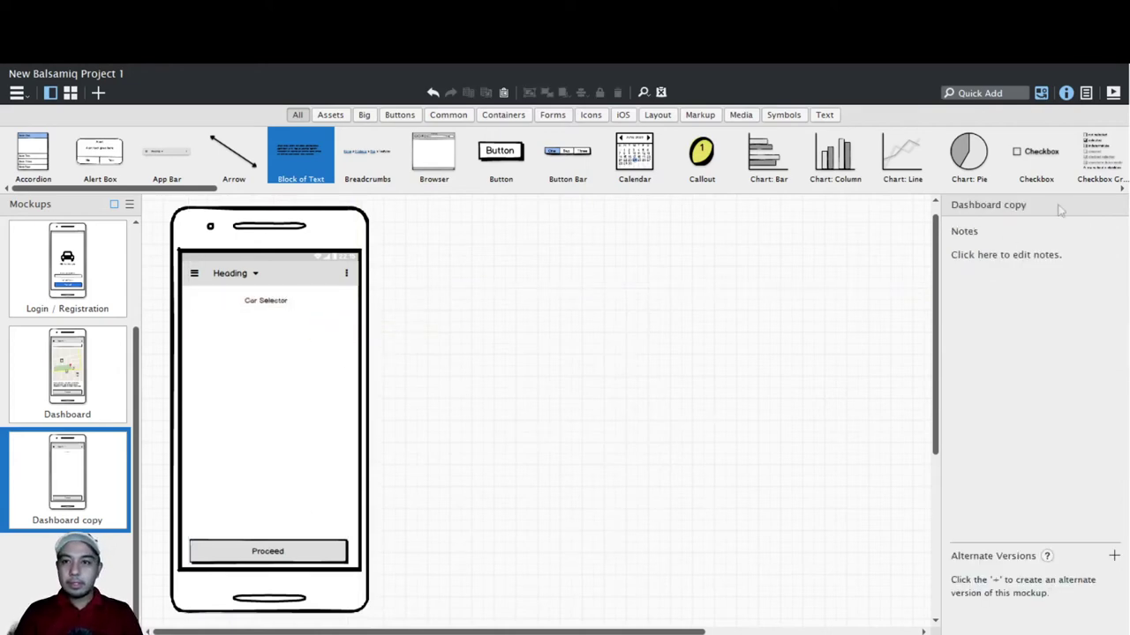
- Add a ComboBox directly below the Car Selector text and widen it to 292
{"action": "left_click", "coordinate": [981, 92]}
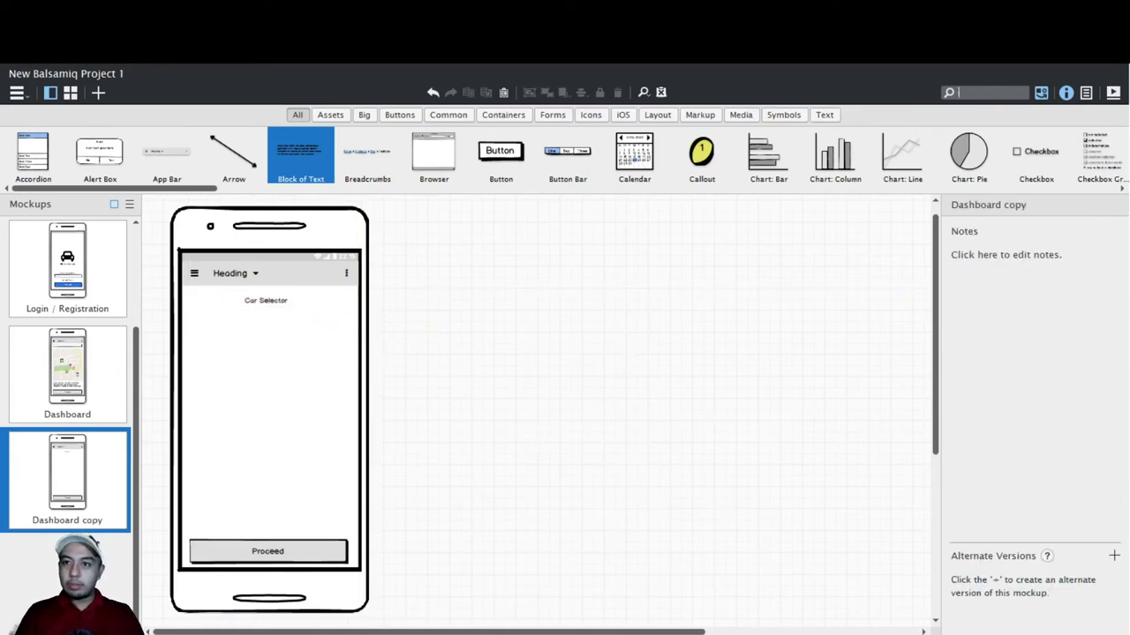
{"action": "type", "text": "co"}
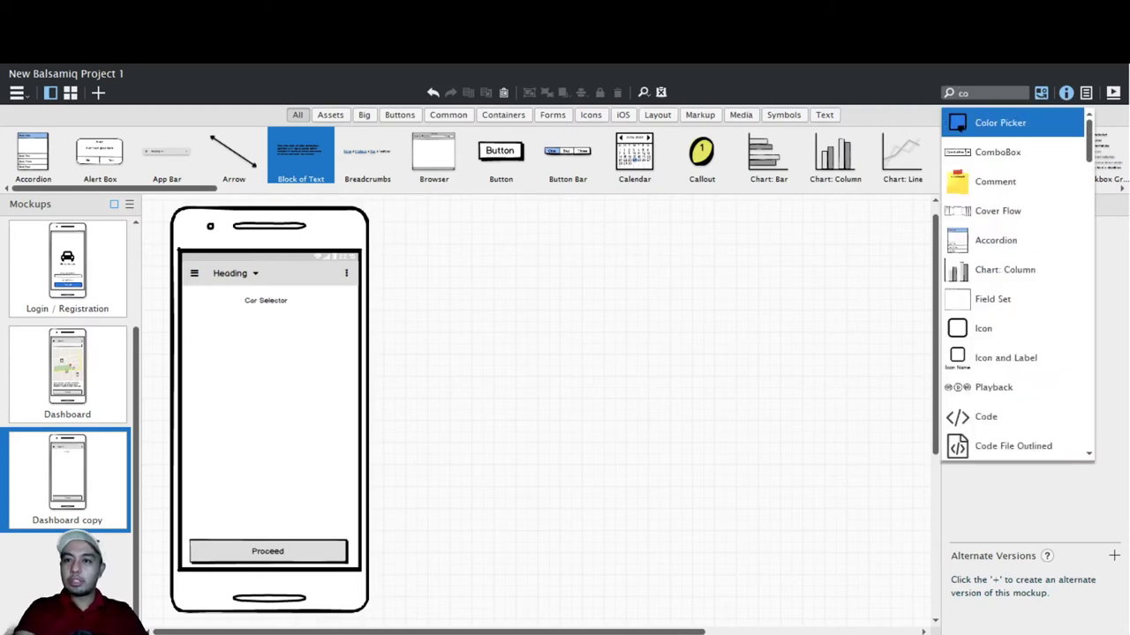
{"action": "type", "text": "nmbo"}
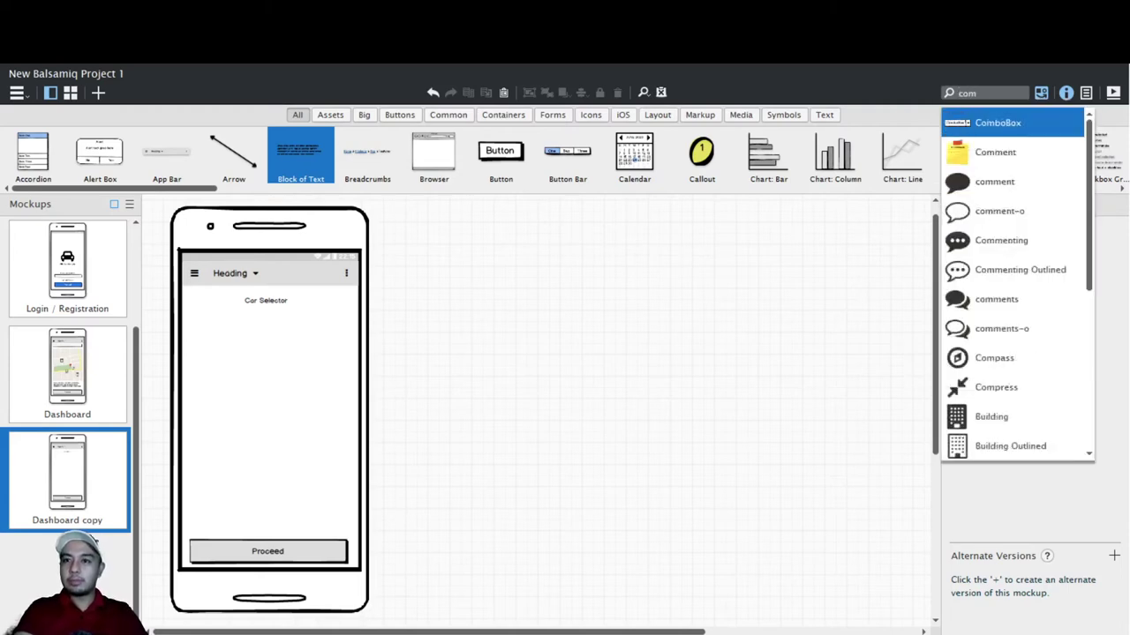
{"action": "key", "text": "Return"}
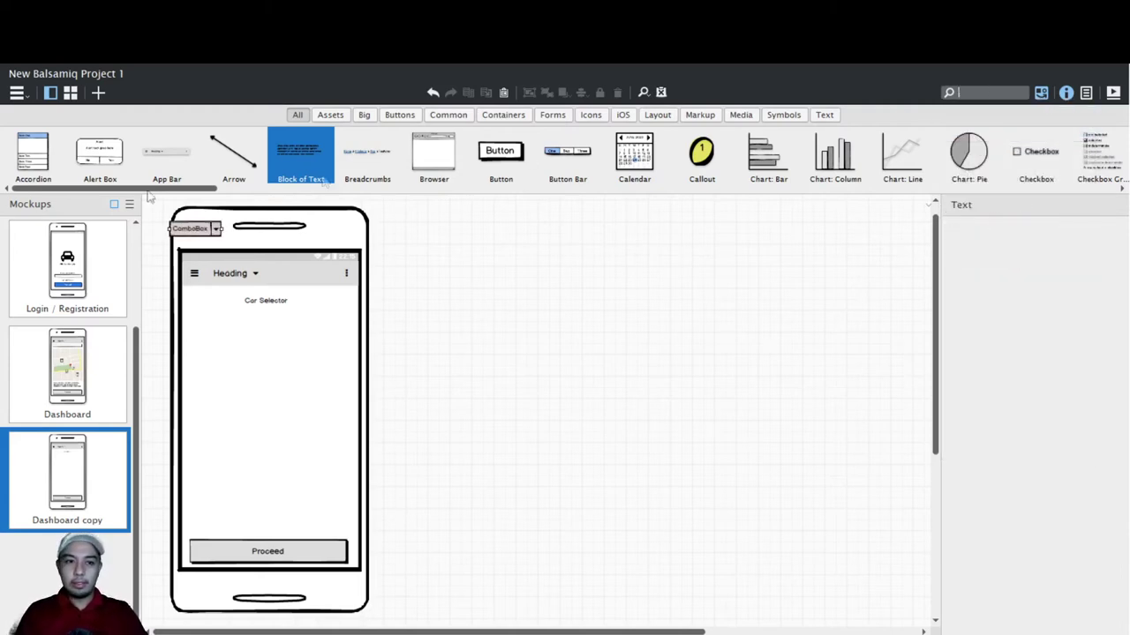
{"action": "left_click_drag", "start_coordinate": [206, 228], "coordinate": [291, 315]}
{"action": "mouse_move", "coordinate": [376, 389]}
{"action": "left_mouse_down"}
{"action": "mouse_move", "coordinate": [441, 393]}
{"action": "mouse_move", "coordinate": [362, 385]}
{"action": "left_mouse_up"}
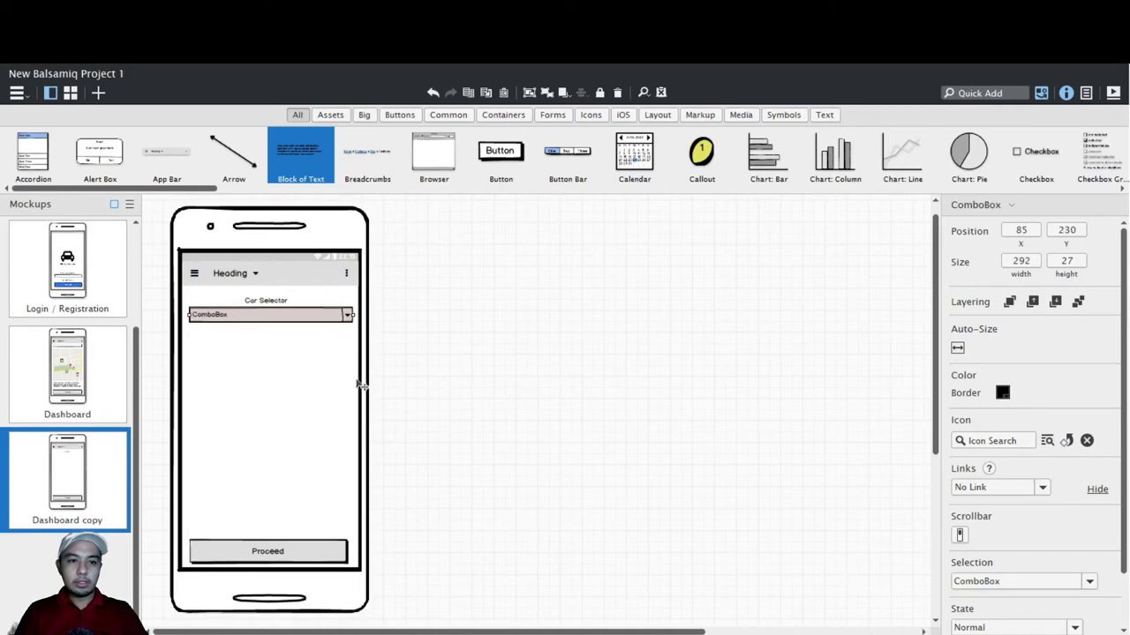
- Label the combo box "Vehicle type"
{"action": "key", "text": "Return"}
{"action": "type", "text": "C"}
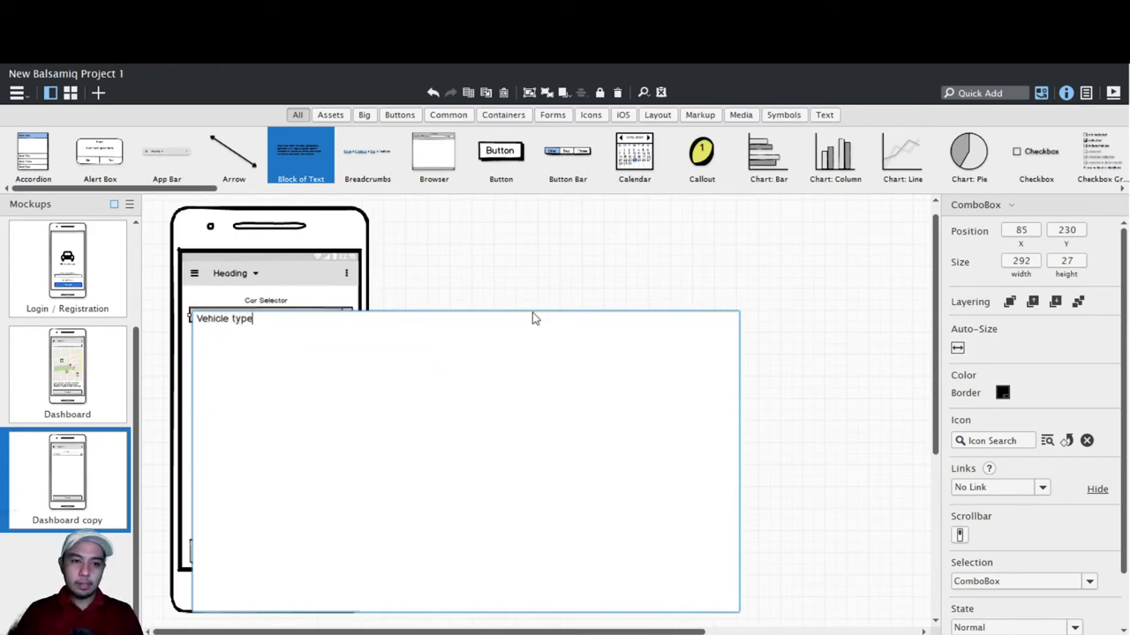
{"action": "key", "text": "ctrl+Return"}
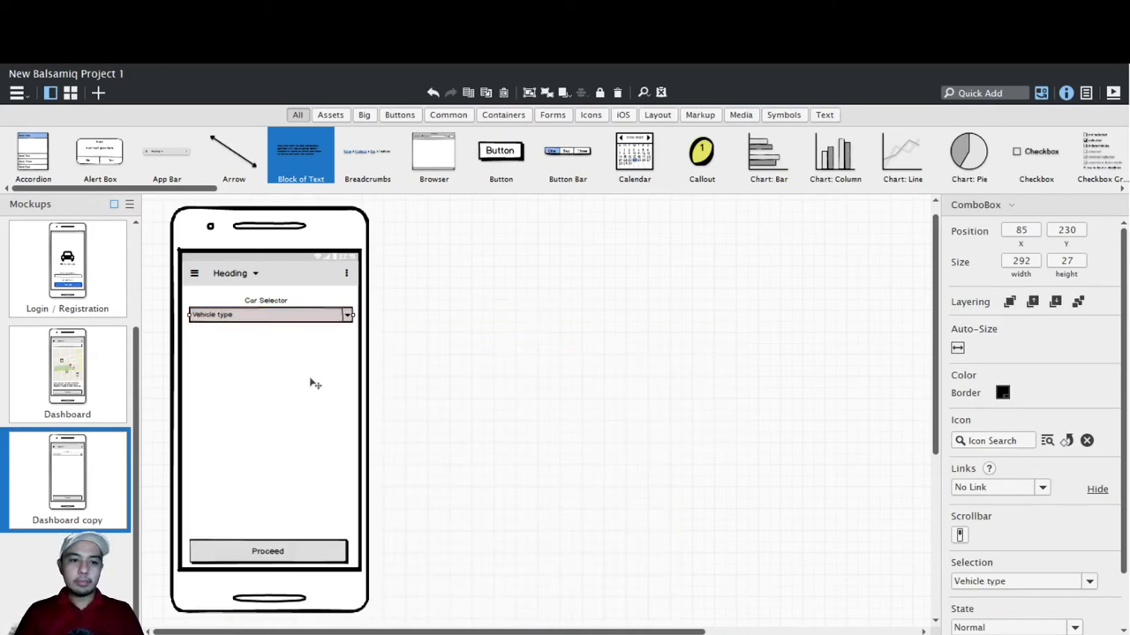
- Label the combo box "Select vehicle"
{"action": "key", "text": "Return"}
{"action": "type", "text": "S"}
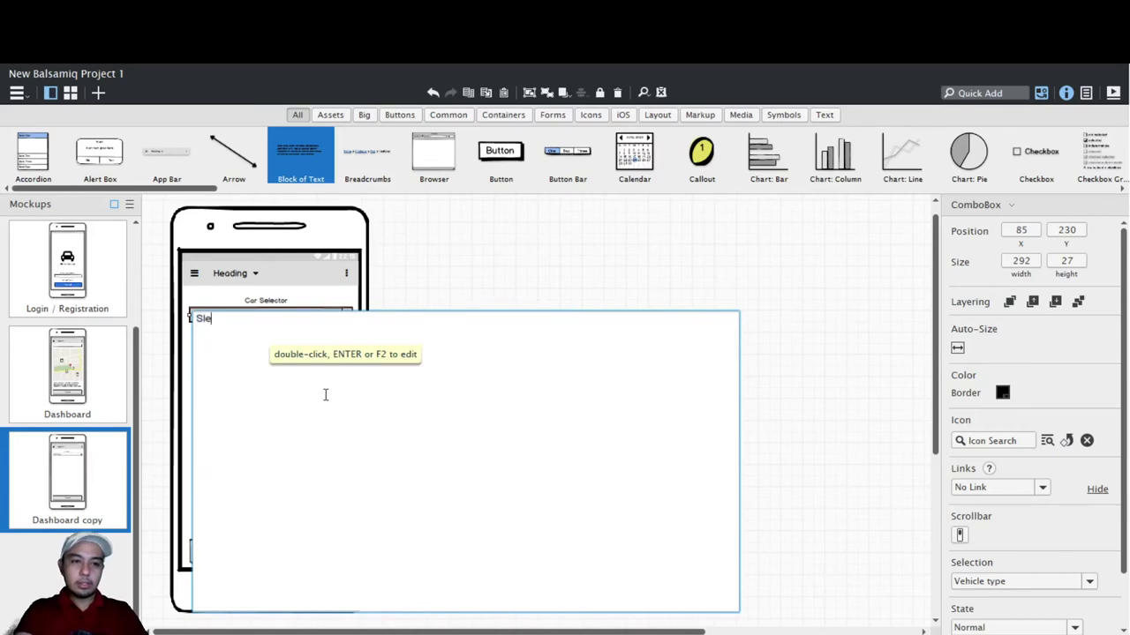
{"action": "type", "text": "elect vehicle"}
{"action": "key", "text": "ctrl+Return"}
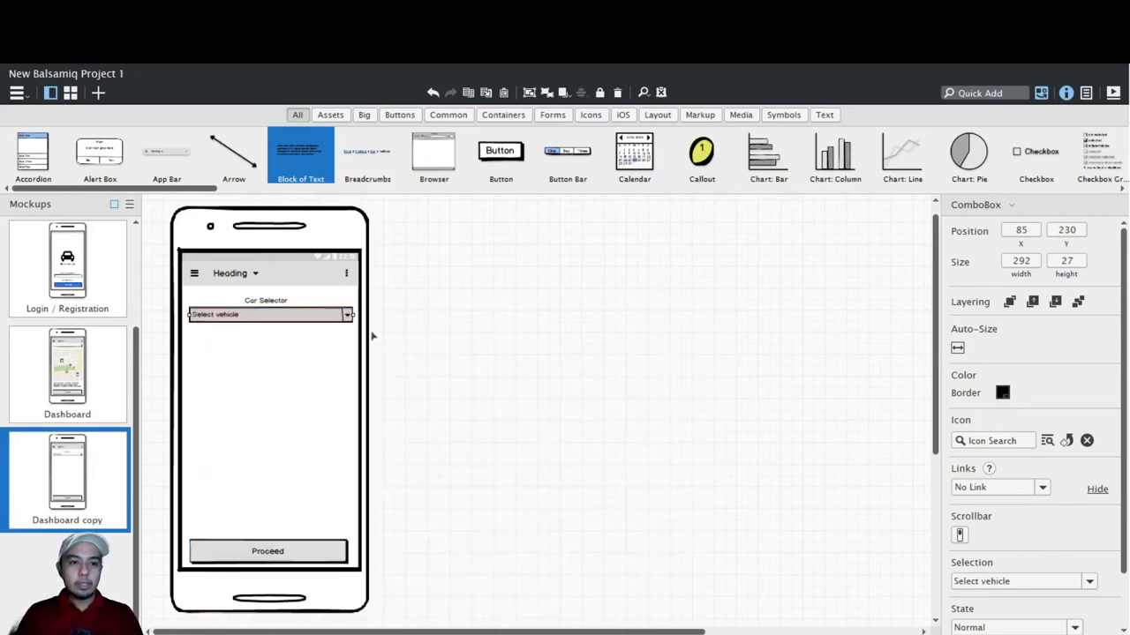
- Copy the Car Selector text below the combo box, left-align the copy and change its text to "Year"
{"action": "left_click", "coordinate": [287, 301]}
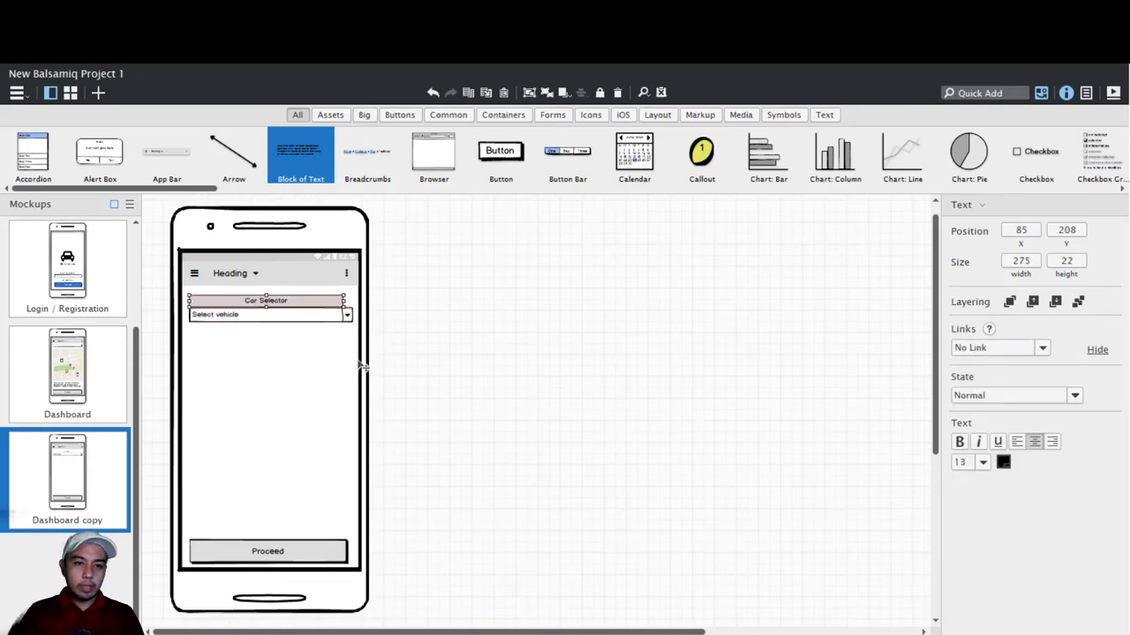
{"action": "left_click_drag", "start_coordinate": [288, 301], "coordinate": [305, 338]}
{"action": "left_click", "coordinate": [1017, 442]}
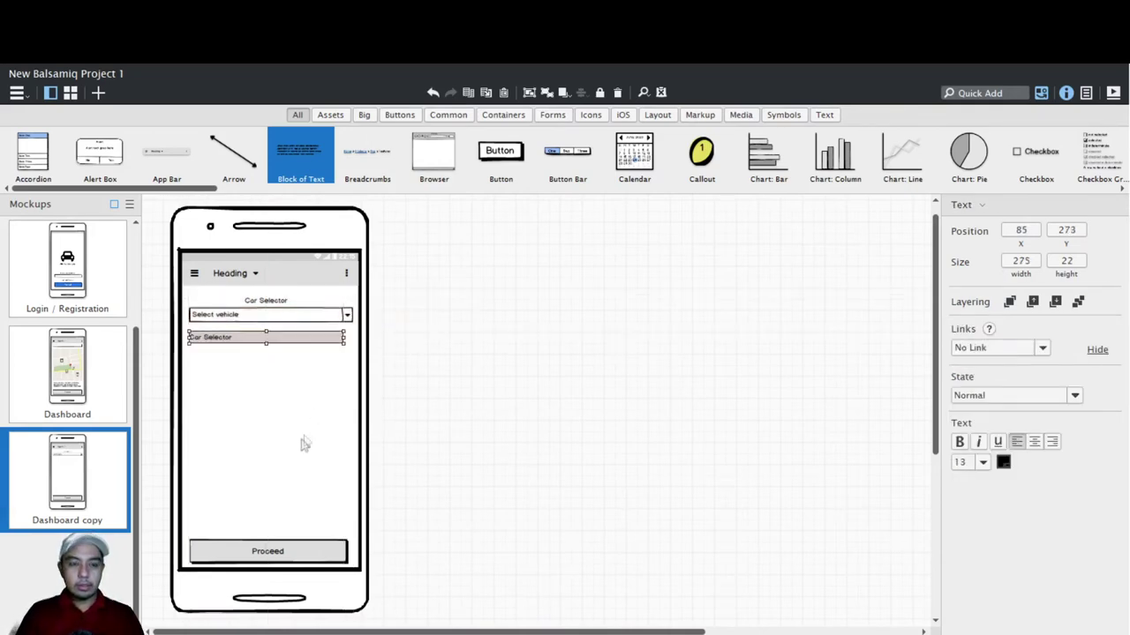
{"action": "double_click", "coordinate": [233, 338]}
{"action": "type", "text": "Year"}
{"action": "left_click", "coordinate": [602, 280]}
- Copy the Year label below itself and rename the copy "Brand"
{"action": "left_click_drag", "start_coordinate": [232, 338], "coordinate": [236, 367]}
{"action": "key", "text": "Down"}
{"action": "key", "text": "Return"}
{"action": "type", "text": "Brand"}
{"action": "key", "text": "Return"}
- Duplicate the Brand label one row further down and rename the copy "Model"
{"action": "key", "text": "ctrl+d"}
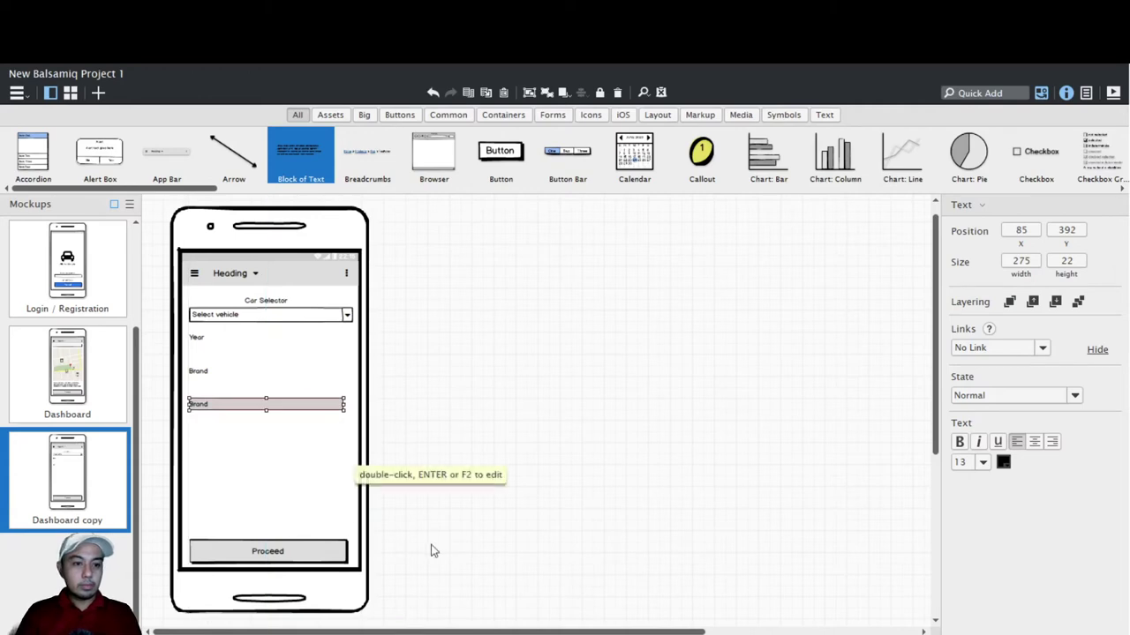
{"action": "key", "text": "Down"}
{"action": "key", "text": "Return"}
{"action": "type", "text": "Model"}
{"action": "key", "text": "Return"}
- Duplicate the Model label one row further down and rename the copy "Fuel type"
{"action": "key", "text": "ctrl+d"}
{"action": "key", "text": "Down"}
{"action": "key", "text": "Return"}
{"action": "type", "text": "Fuel "}
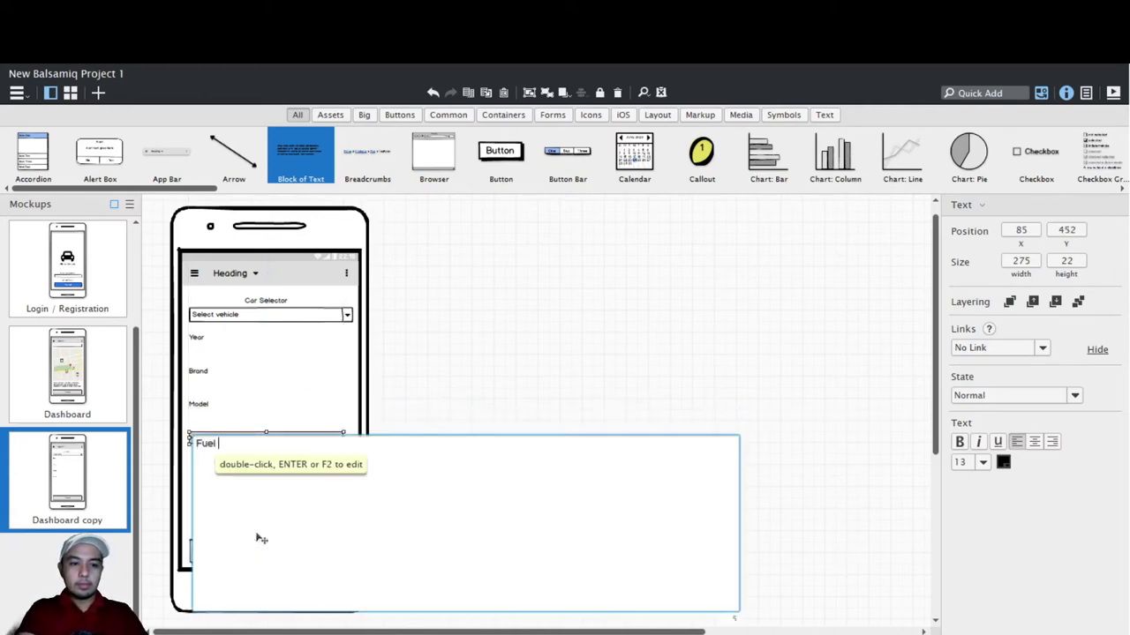
{"action": "type", "text": "type"}
{"action": "key", "text": "Return"}
- Duplicate the Fuel type label, adjust the copy's vertical position to 504 and rename it "Transmission"
{"action": "key", "text": "ctrl+d"}
{"action": "key", "text": "Down"}
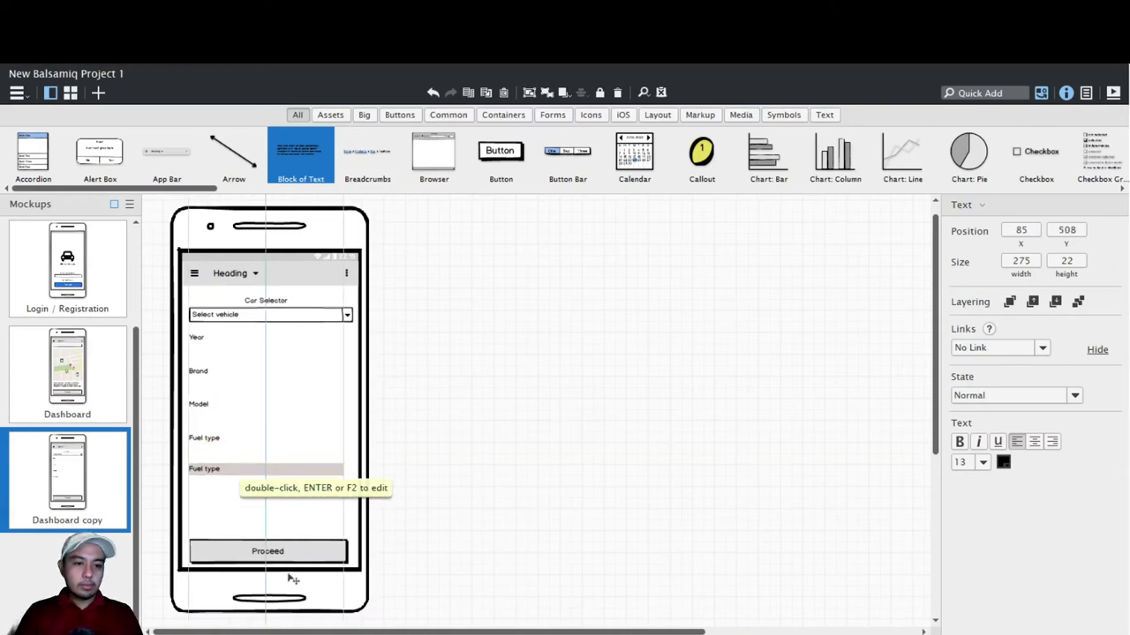
{"action": "key", "text": "Up"}
{"action": "key", "text": "Up"}
{"action": "key", "text": "Up"}
{"action": "key", "text": "Up"}
{"action": "key", "text": "Return"}
{"action": "type", "text": "Transmission"}
{"action": "key", "text": "Return"}
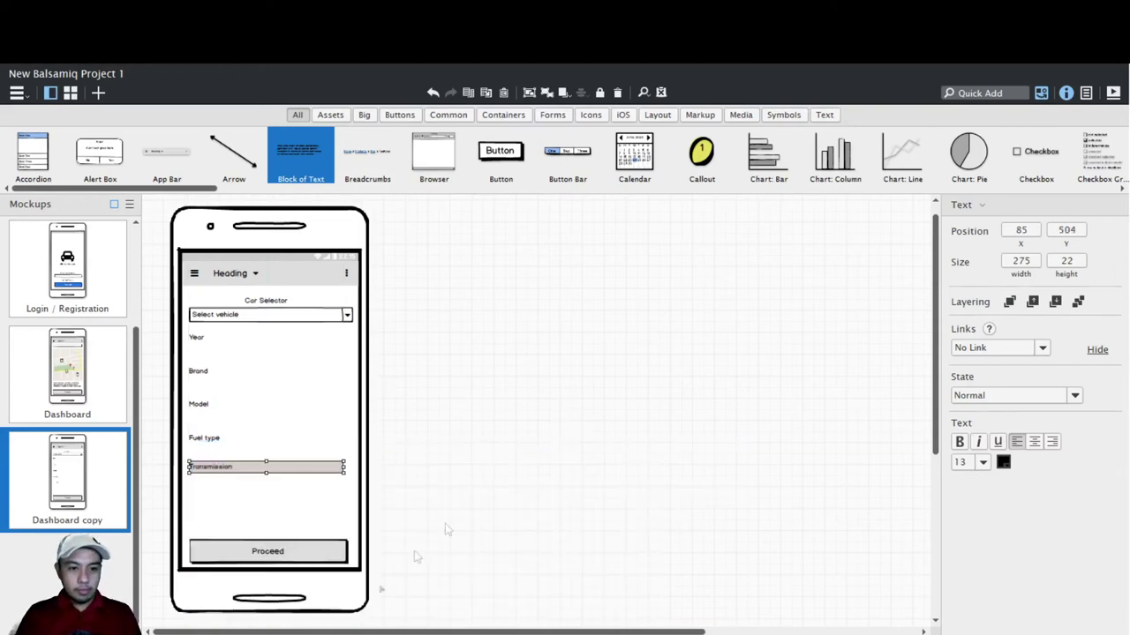
- Duplicate the Transmission label one row further down, rename the copy "Plate number" and deselect it
{"action": "key", "text": "ctrl+d"}
{"action": "key", "text": "Return"}
{"action": "type", "text": "Plate number"}
{"action": "key", "text": "Return"}
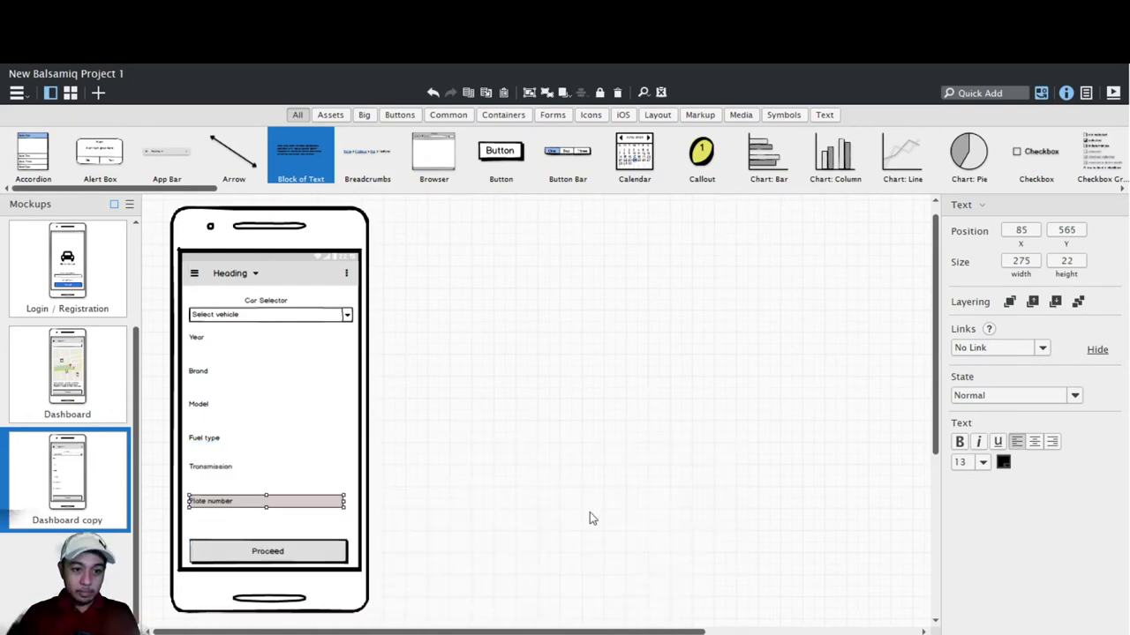
{"action": "left_click", "coordinate": [491, 416]}
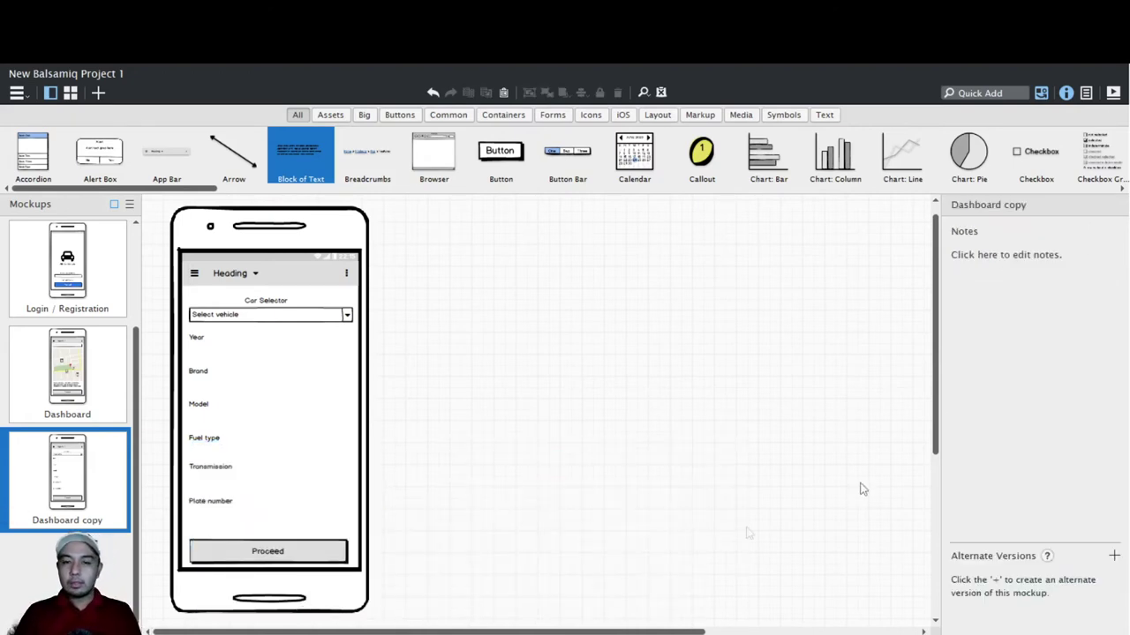
- Search the controls for "down" and add a Caret Down icon to the screen
{"action": "key", "text": "slash"}
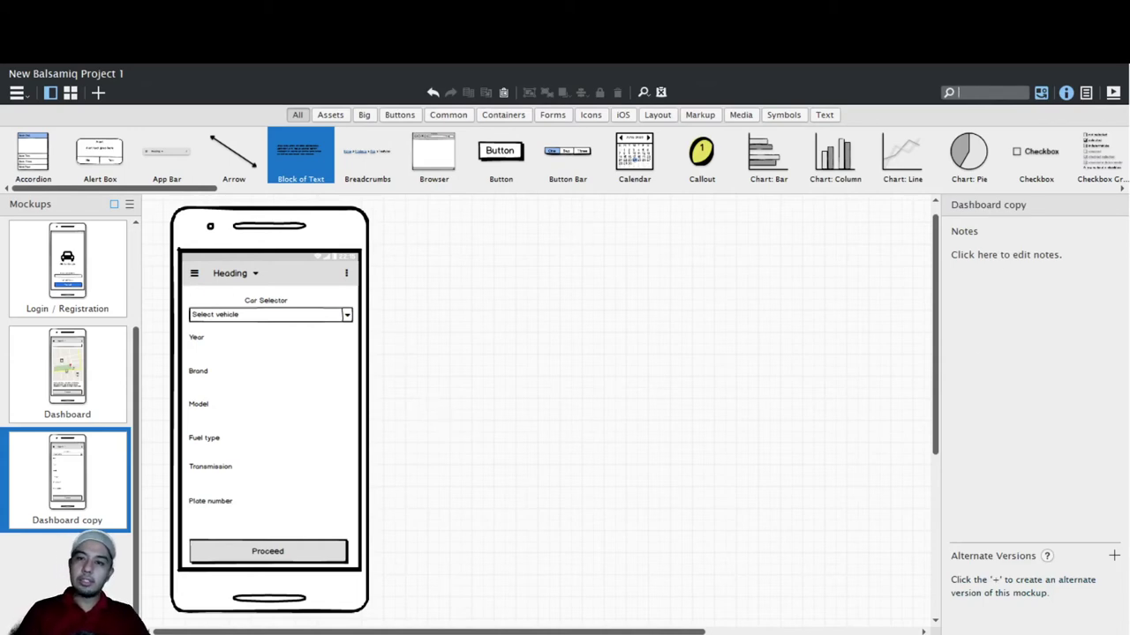
{"action": "type", "text": "down"}
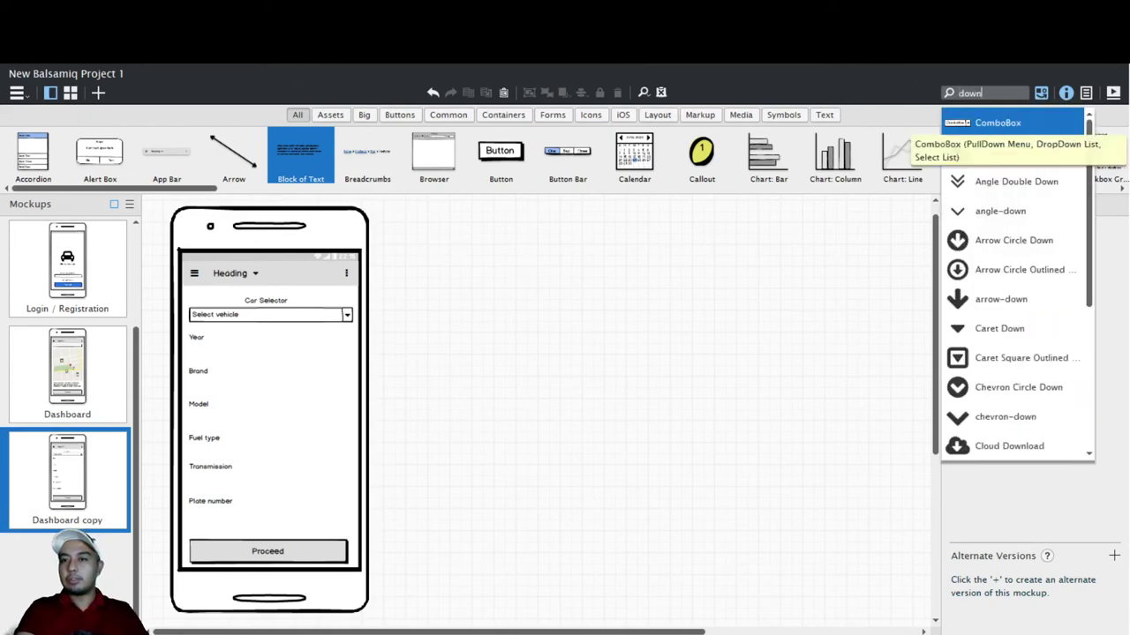
{"action": "key", "text": "Down"}
{"action": "key", "text": "Down"}
{"action": "key", "text": "Down"}
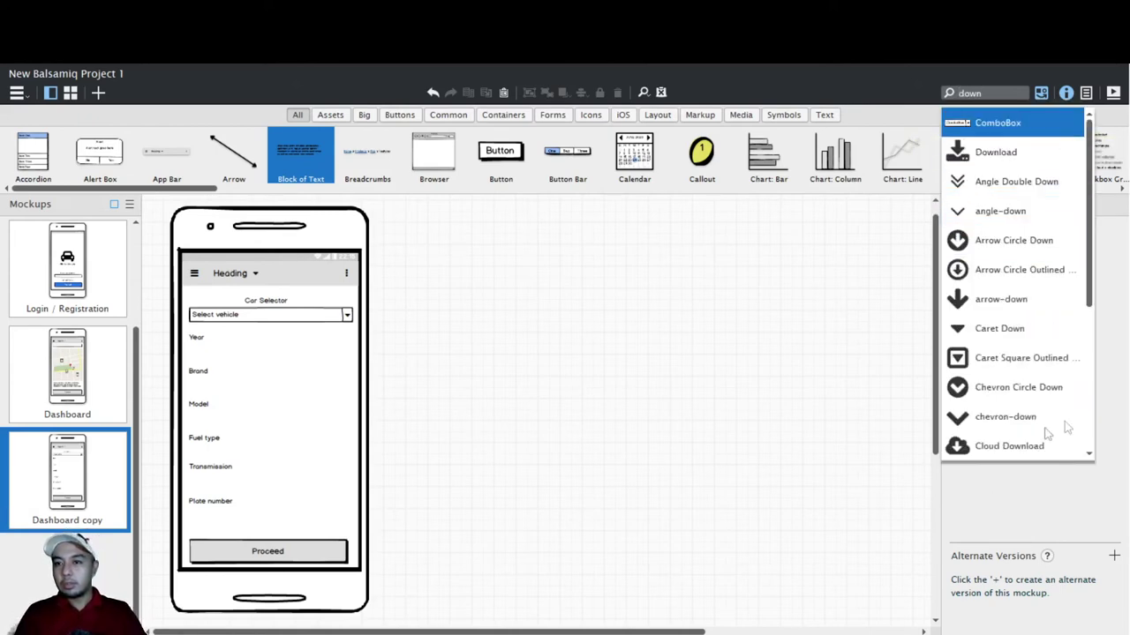
{"action": "key", "text": "Down"}
{"action": "key", "text": "Down"}
{"action": "key", "text": "Down"}
{"action": "key", "text": "Down"}
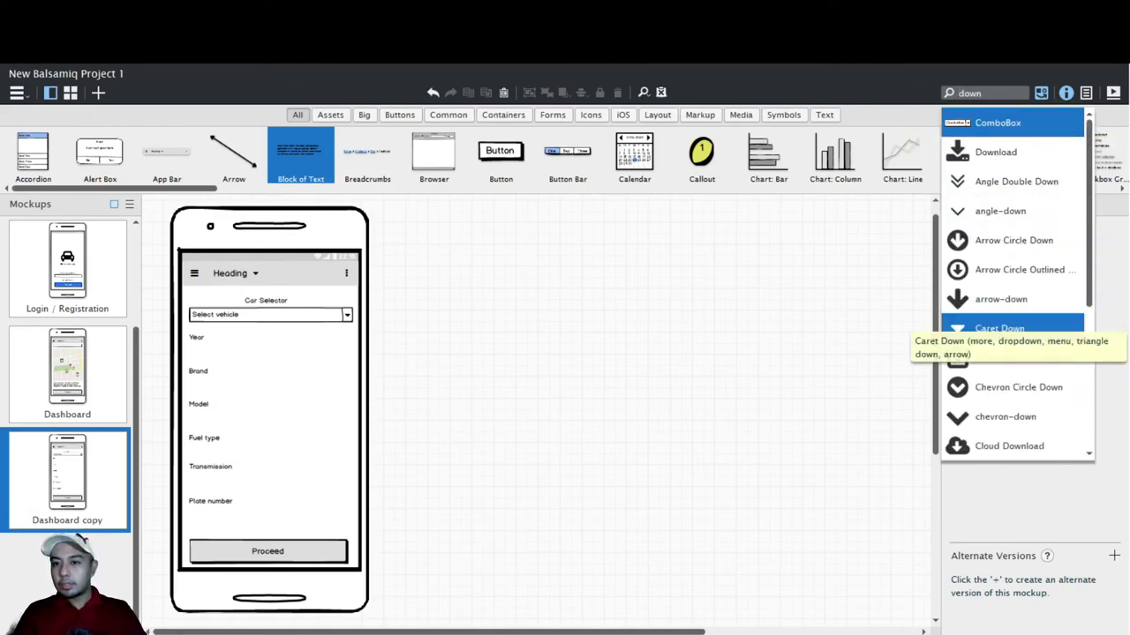
{"action": "key", "text": "Return"}
- Move the caret icon to the far end of the Year row and reduce it to size XS (16 × 16)
{"action": "left_click_drag", "start_coordinate": [189, 254], "coordinate": [439, 411]}
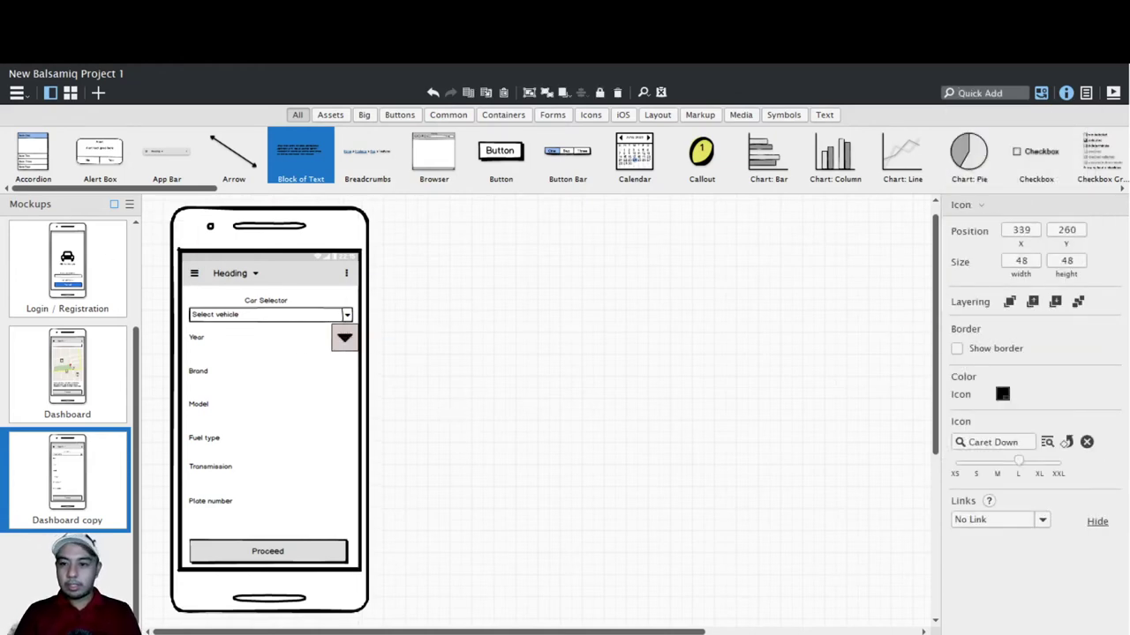
{"action": "left_click_drag", "start_coordinate": [1018, 459], "coordinate": [955, 460]}
{"action": "left_click_drag", "start_coordinate": [425, 399], "coordinate": [433, 403]}
- Add an H.Rule line directly beneath the Year label and widen it to 285
{"action": "left_click", "coordinate": [984, 92]}
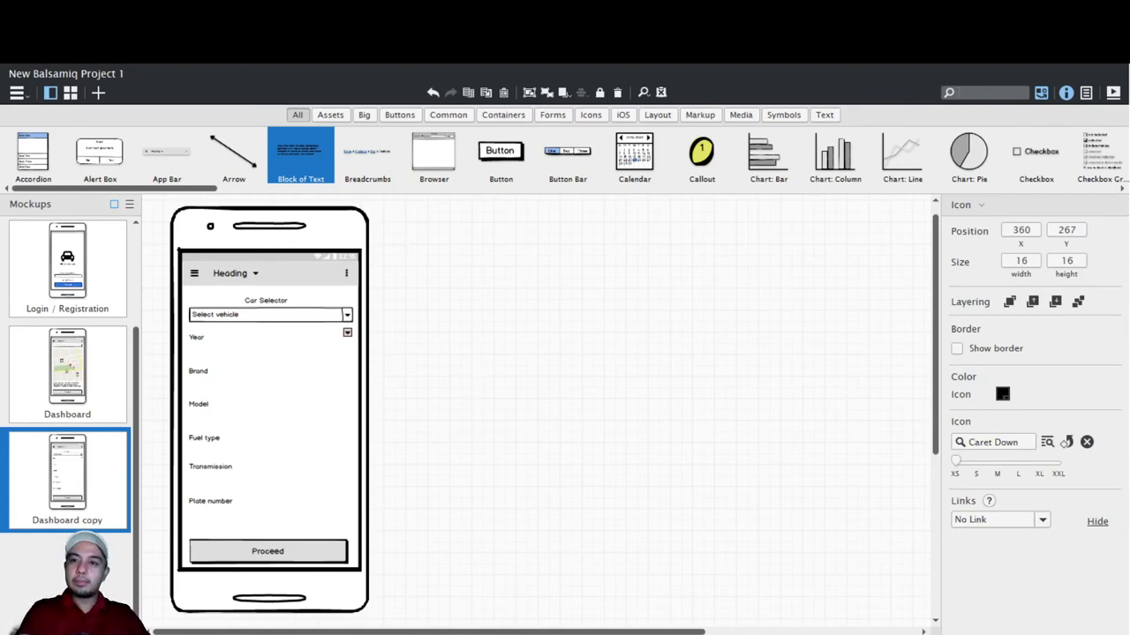
{"action": "type", "text": "line"}
{"action": "key", "text": "Down"}
{"action": "key", "text": "Down"}
{"action": "key", "text": "Down"}
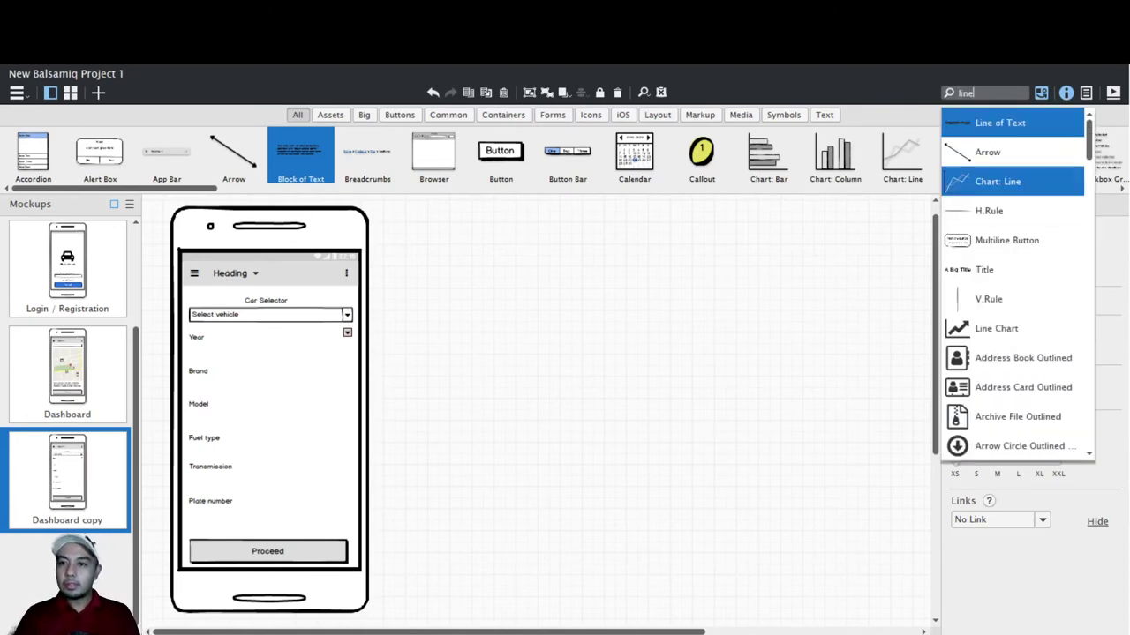
{"action": "key", "text": "Return"}
{"action": "left_click_drag", "start_coordinate": [235, 266], "coordinate": [261, 420]}
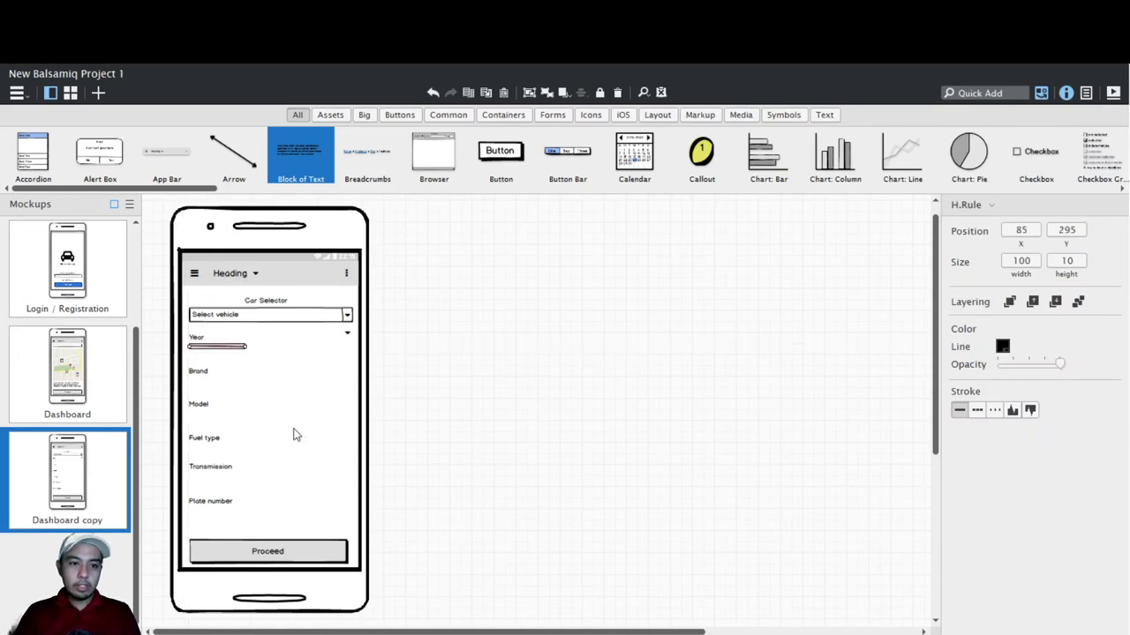
{"action": "left_click_drag", "start_coordinate": [276, 346], "coordinate": [438, 430]}
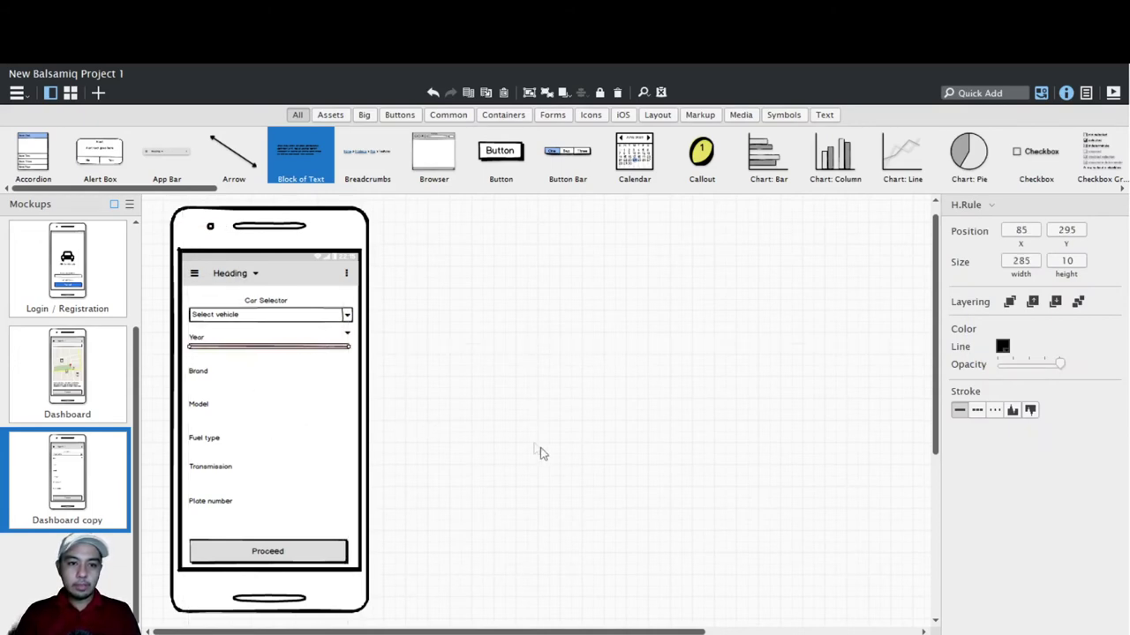
- Duplicate the Year row's caret icon and underline onto the Brand, Model, Fuel type, Transmission and Plate number rows
{"action": "left_click", "coordinate": [439, 406], "text": "shift"}
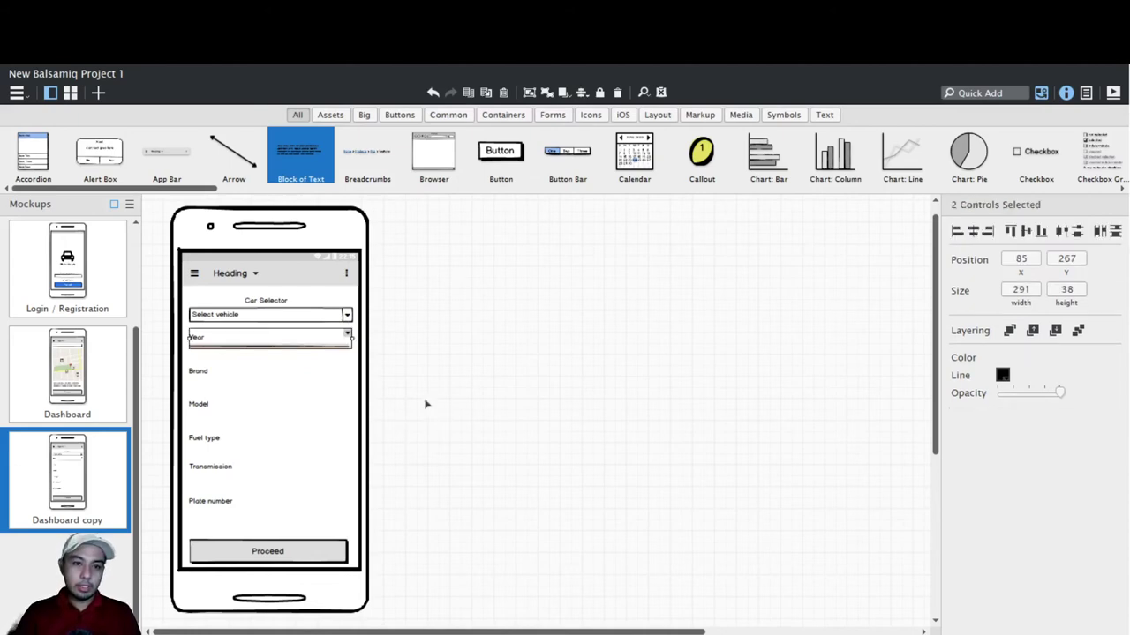
{"action": "left_click_drag", "start_coordinate": [426, 422], "coordinate": [422, 463]}
{"action": "left_click_drag", "start_coordinate": [423, 463], "coordinate": [428, 628]}
{"action": "key", "text": "ctrl+z"}
{"action": "left_click", "coordinate": [415, 501]}
{"action": "left_click", "coordinate": [421, 498], "text": "shift"}
{"action": "left_click", "coordinate": [385, 608]}
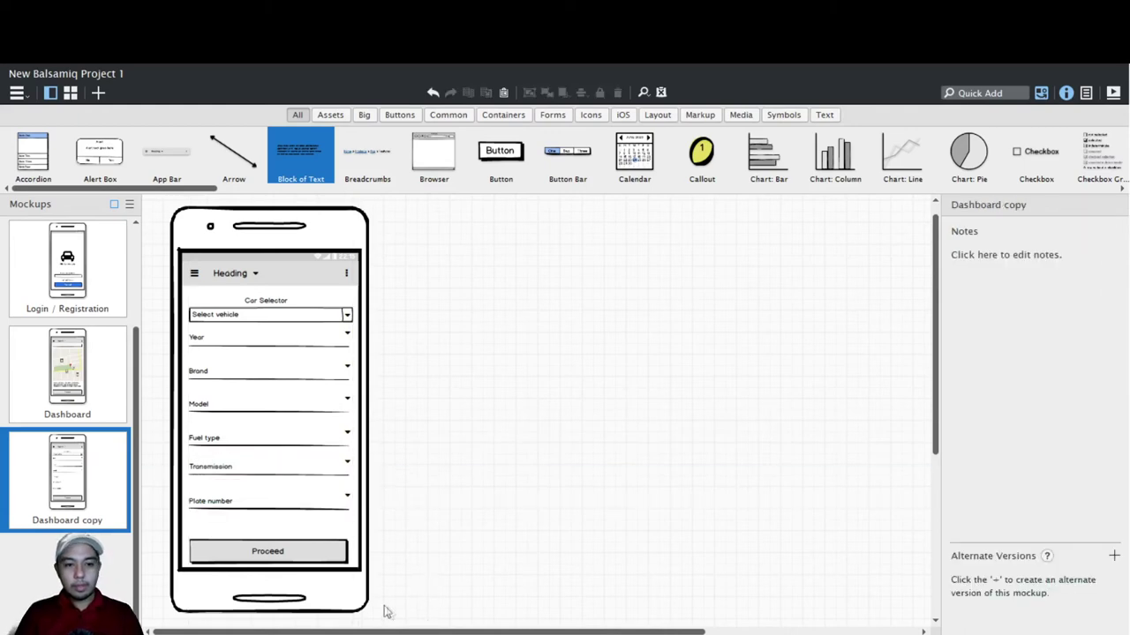
- Delete the underline and the caret icon from the Plate number row
{"action": "left_click", "coordinate": [345, 626]}
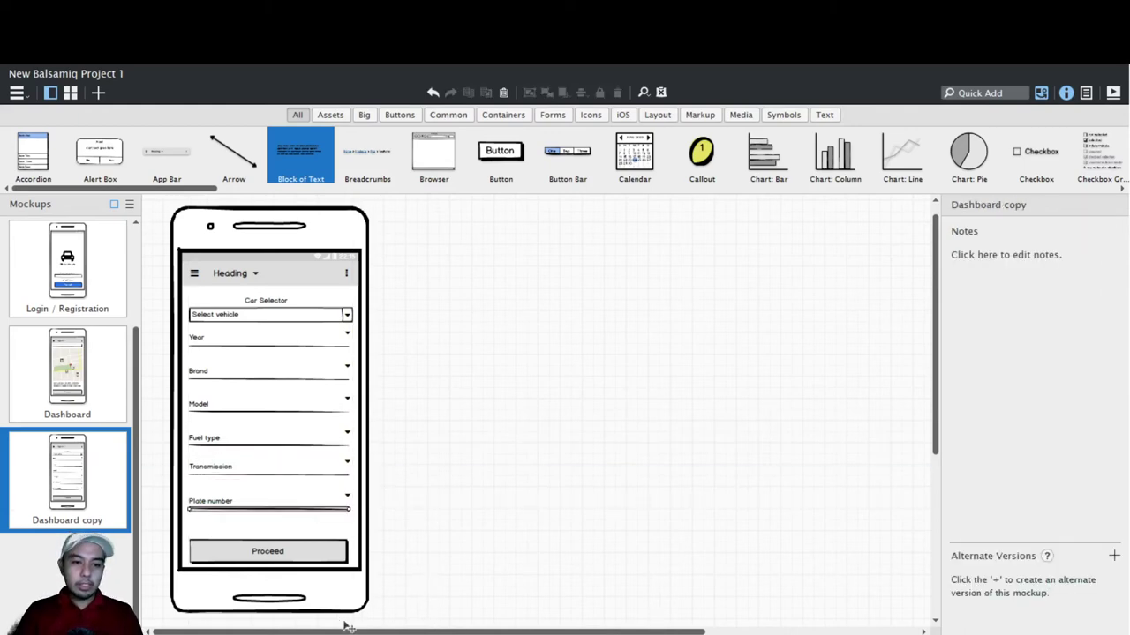
{"action": "key", "text": "Delete"}
{"action": "key", "text": "Tab"}
{"action": "key", "text": "Delete"}
- Add a Text Input about 198 × 27 in size beside the Plate number label
{"action": "left_click", "coordinate": [984, 93]}
{"action": "type", "text": "inpu"}
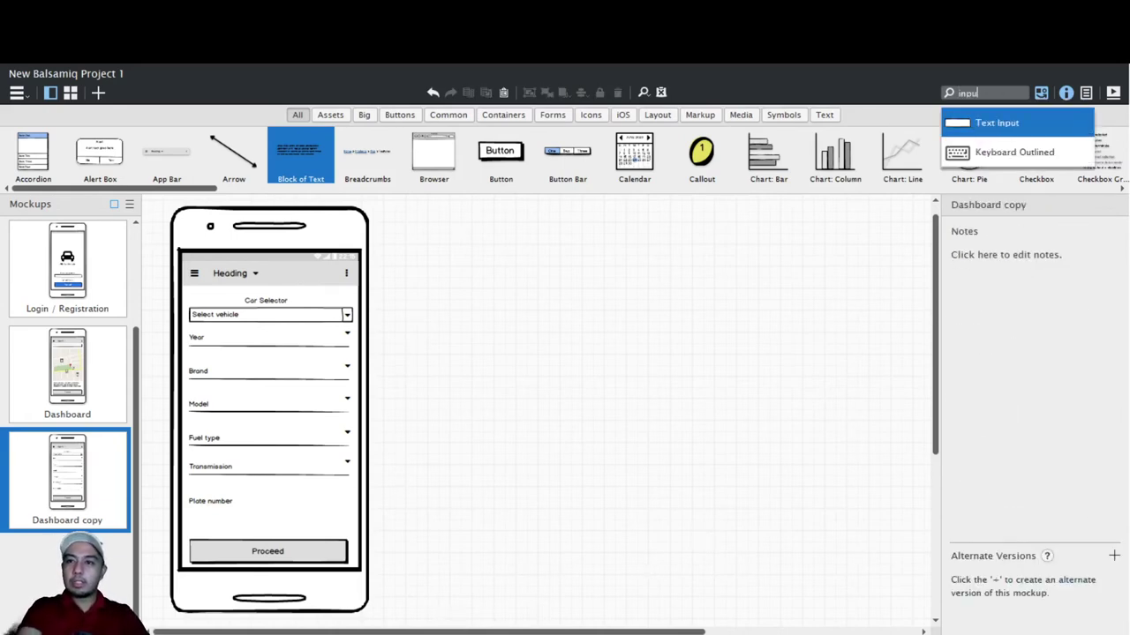
{"action": "key", "text": "Return"}
{"action": "left_click_drag", "start_coordinate": [180, 229], "coordinate": [296, 501]}
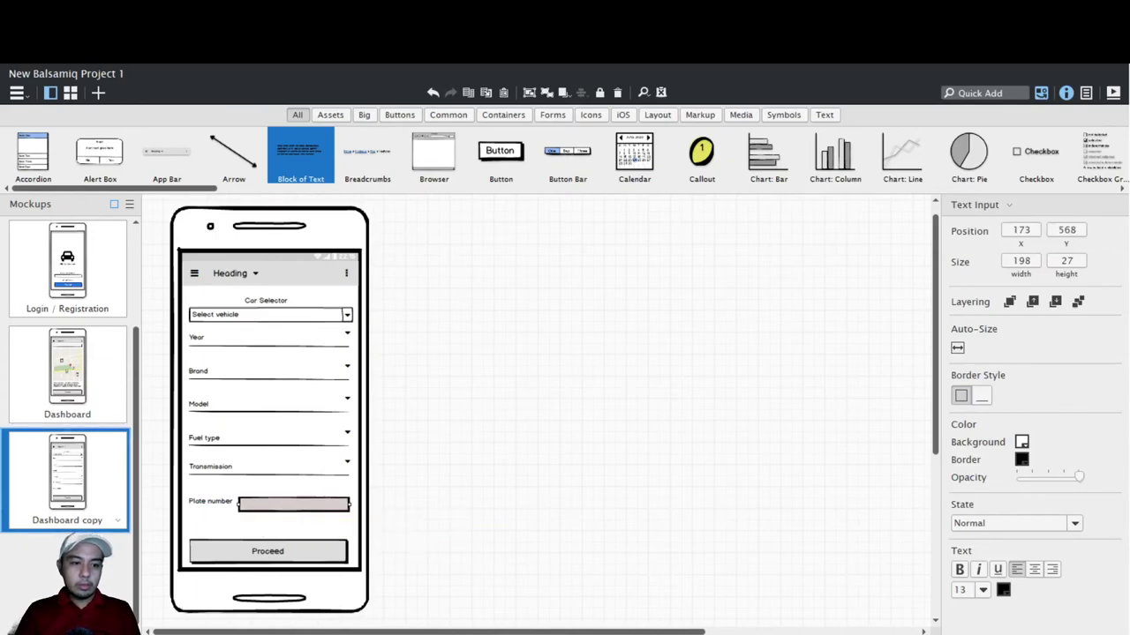
- Rename the Dashboard copy mockup as "Car Selector"
{"action": "double_click", "coordinate": [67, 520]}
{"action": "type", "text": "Car Selector"}
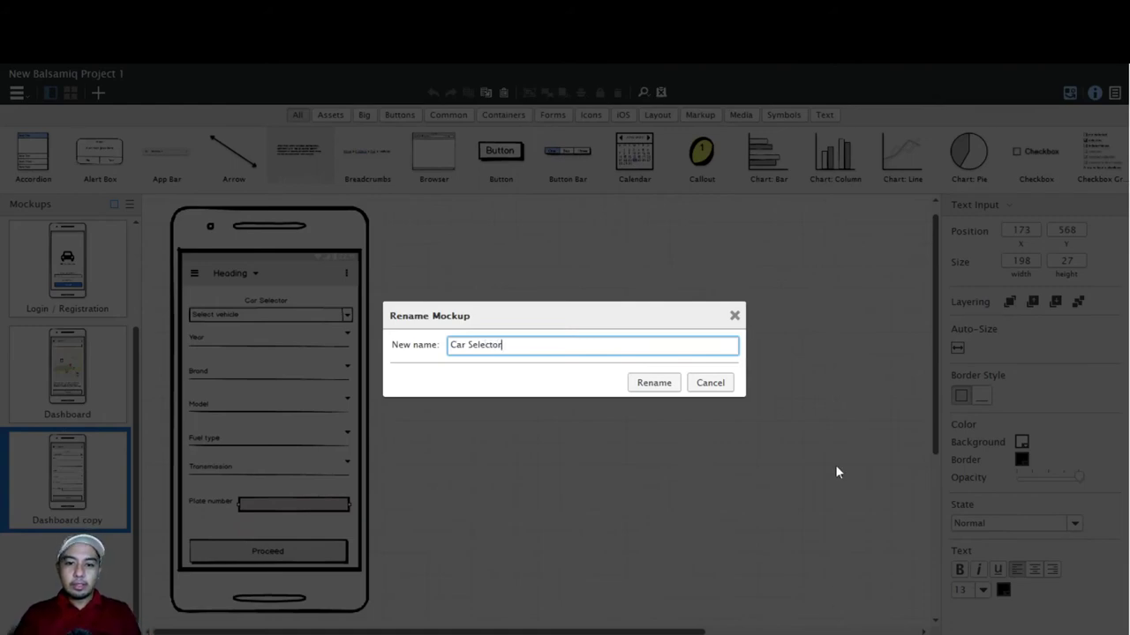
{"action": "key", "text": "Return"}
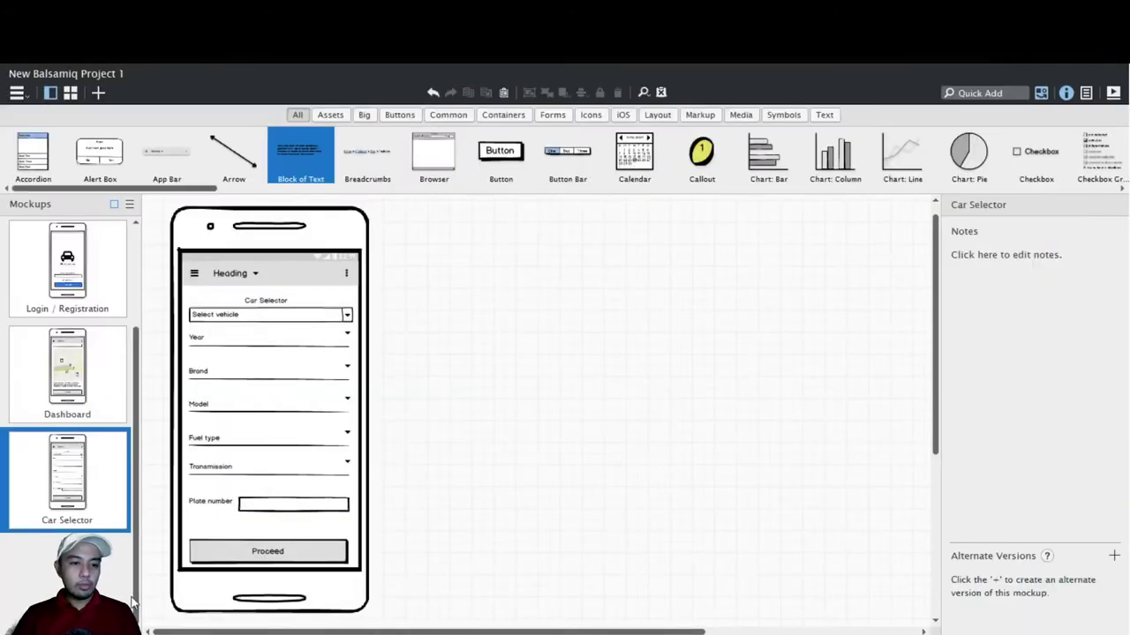
- Duplicate the Car Selector mockup and rename the copy "Services"
{"action": "key", "text": "ctrl+shift+n"}
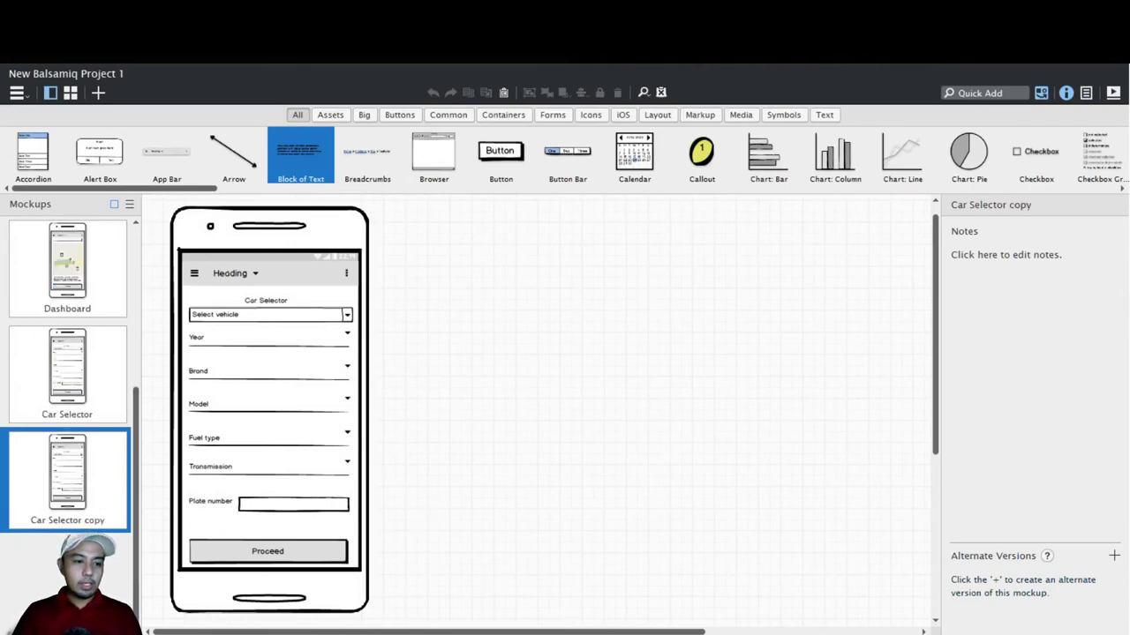
{"action": "double_click", "coordinate": [67, 521]}
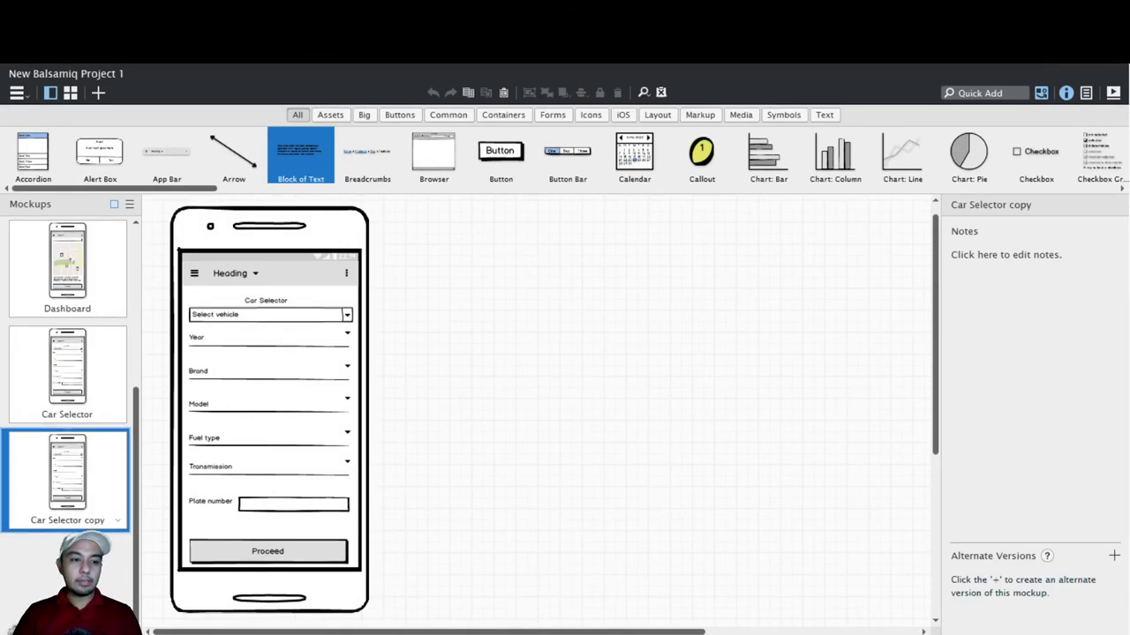
{"action": "type", "text": "Se"}
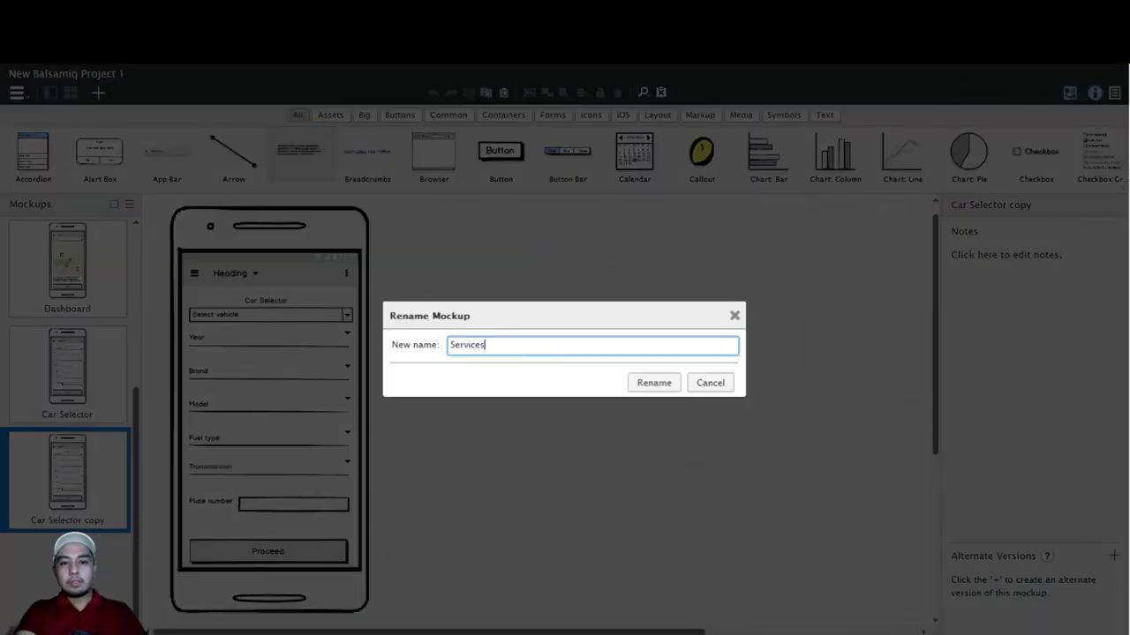
{"action": "type", "text": "rvices"}
{"action": "key", "text": "Return"}
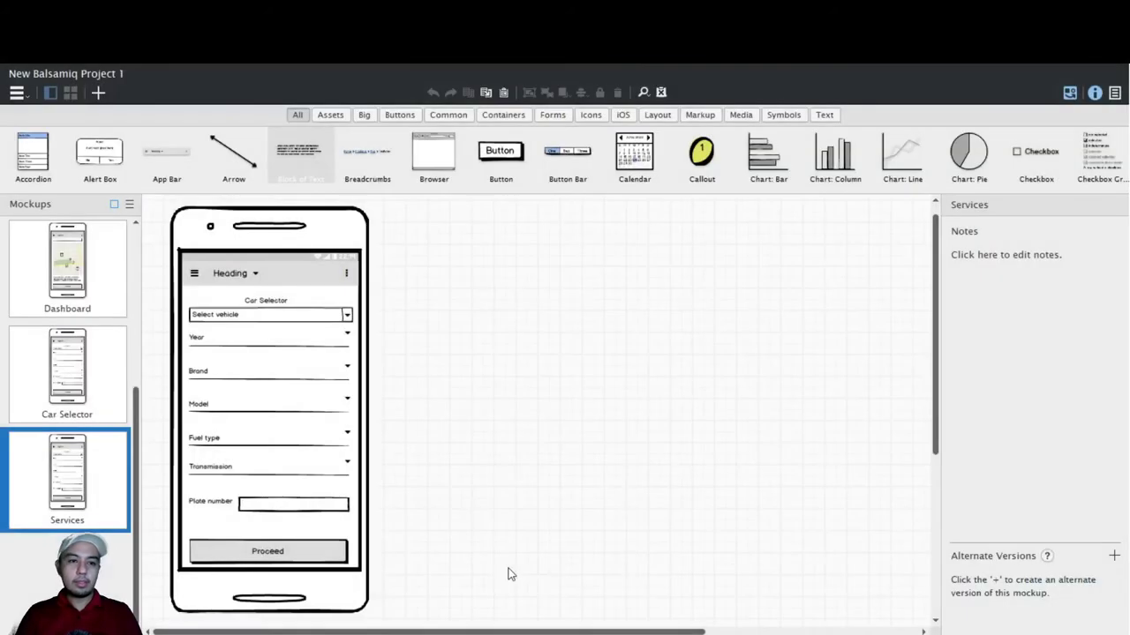
- Delete all form fields between the title and the Proceed button, and change the title text to "Services"
{"action": "left_click_drag", "start_coordinate": [165, 300], "coordinate": [430, 528]}
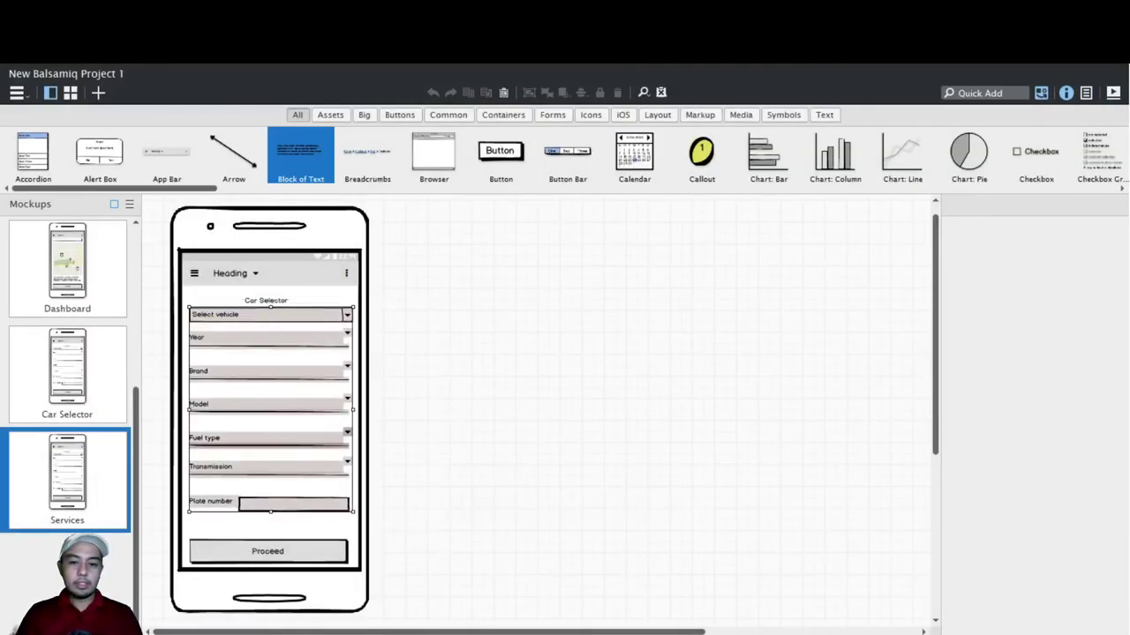
{"action": "key", "text": "Delete"}
{"action": "left_click", "coordinate": [332, 301]}
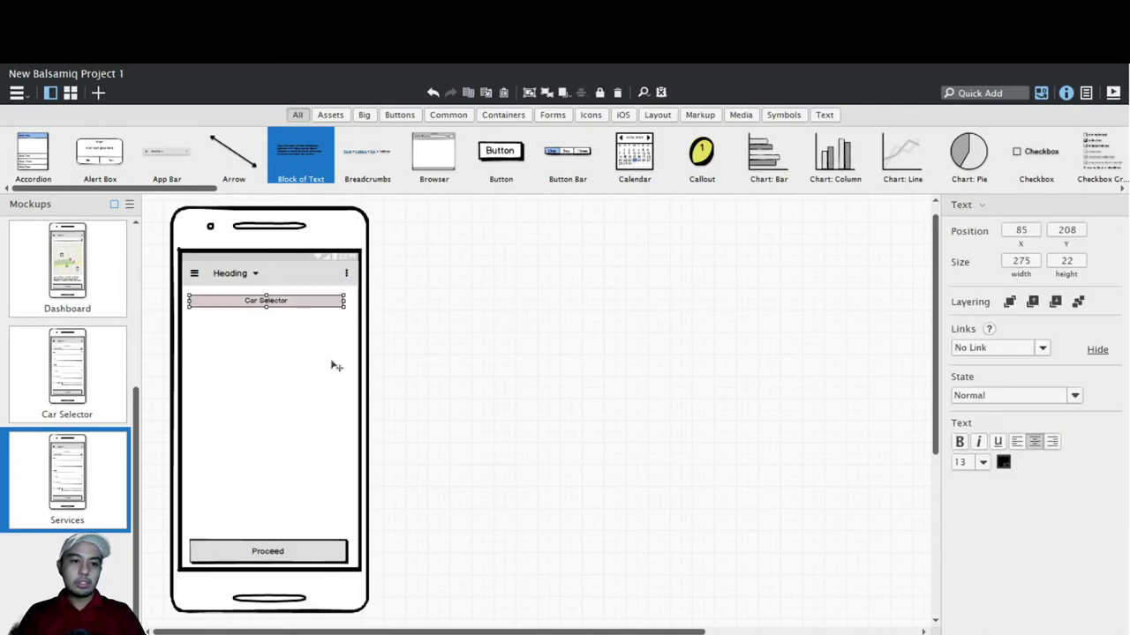
{"action": "key", "text": "Return"}
{"action": "type", "text": "Services"}
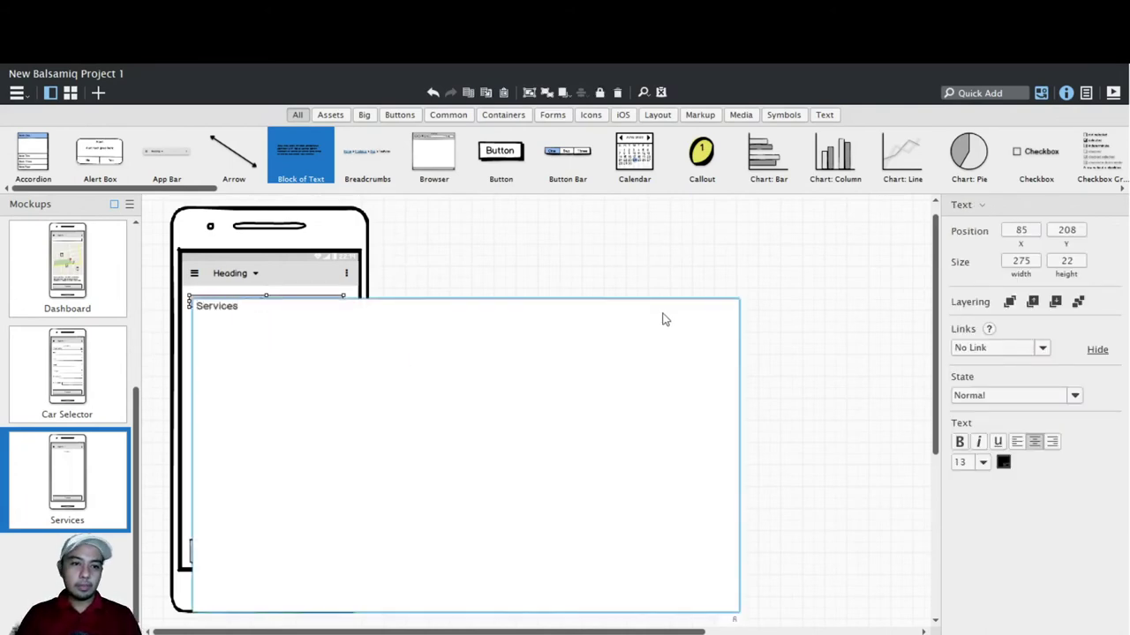
{"action": "key", "text": "Escape"}
{"action": "left_click", "coordinate": [608, 492]}
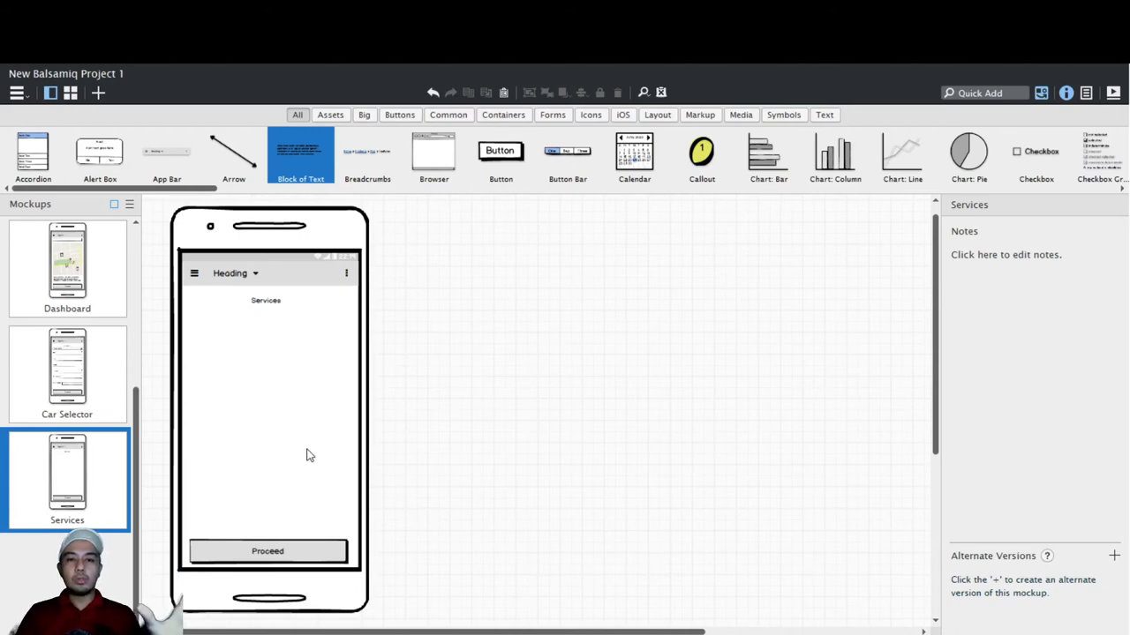
- Add an Image placeholder about 105 × 107 in size below the Services title, in the left half of the phone screen
{"action": "left_click", "coordinate": [982, 93]}
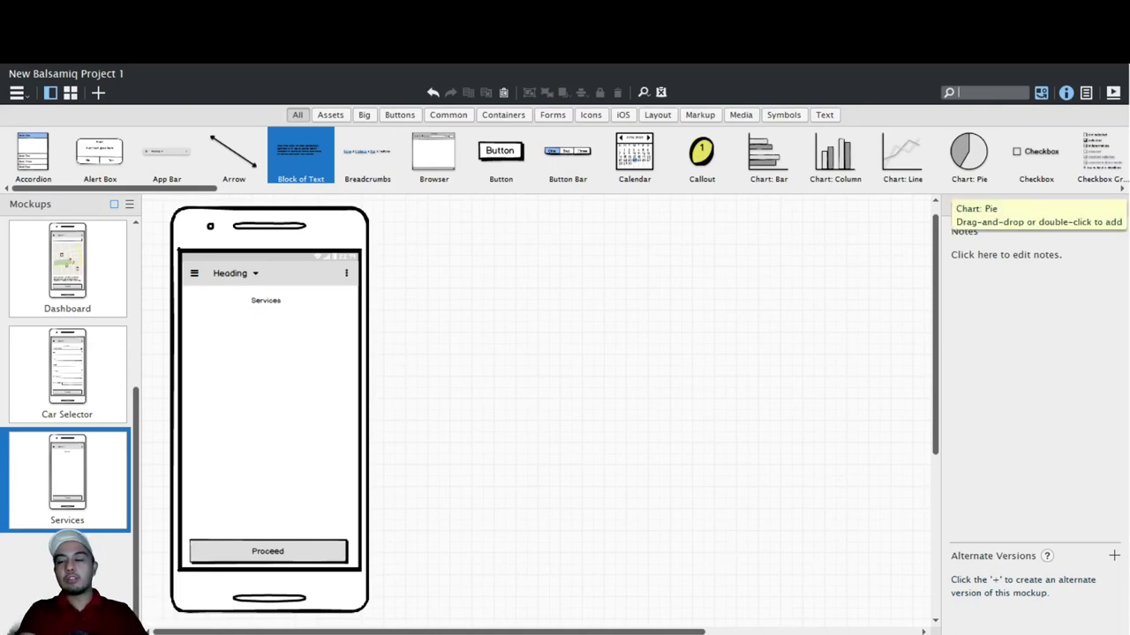
{"action": "type", "text": "image"}
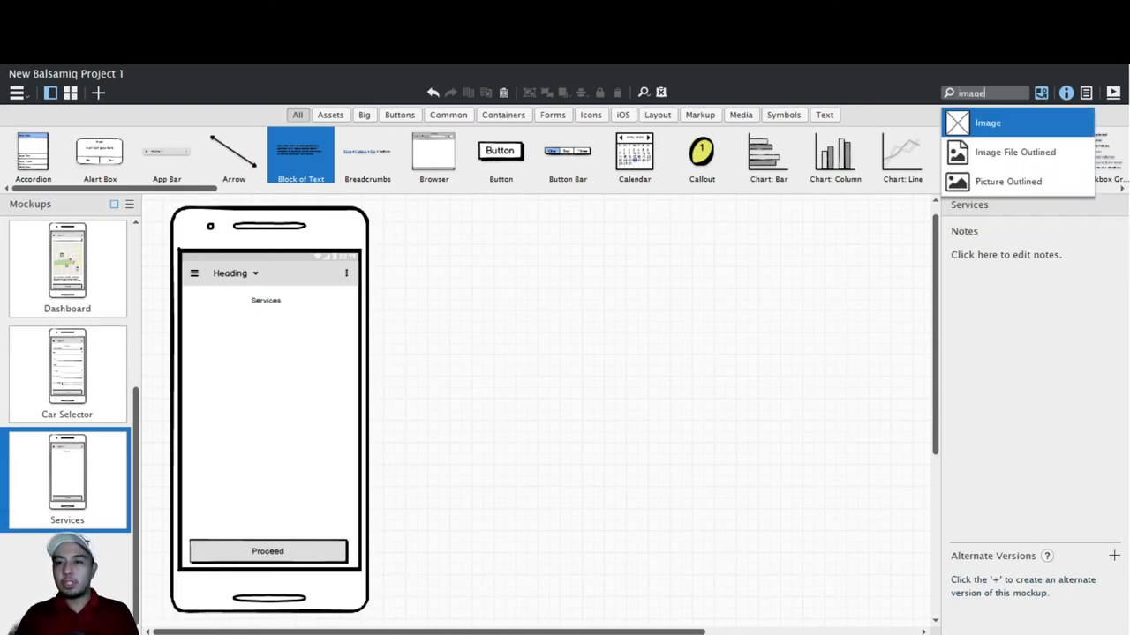
{"action": "key", "text": "Return"}
{"action": "left_click_drag", "start_coordinate": [245, 277], "coordinate": [309, 431]}
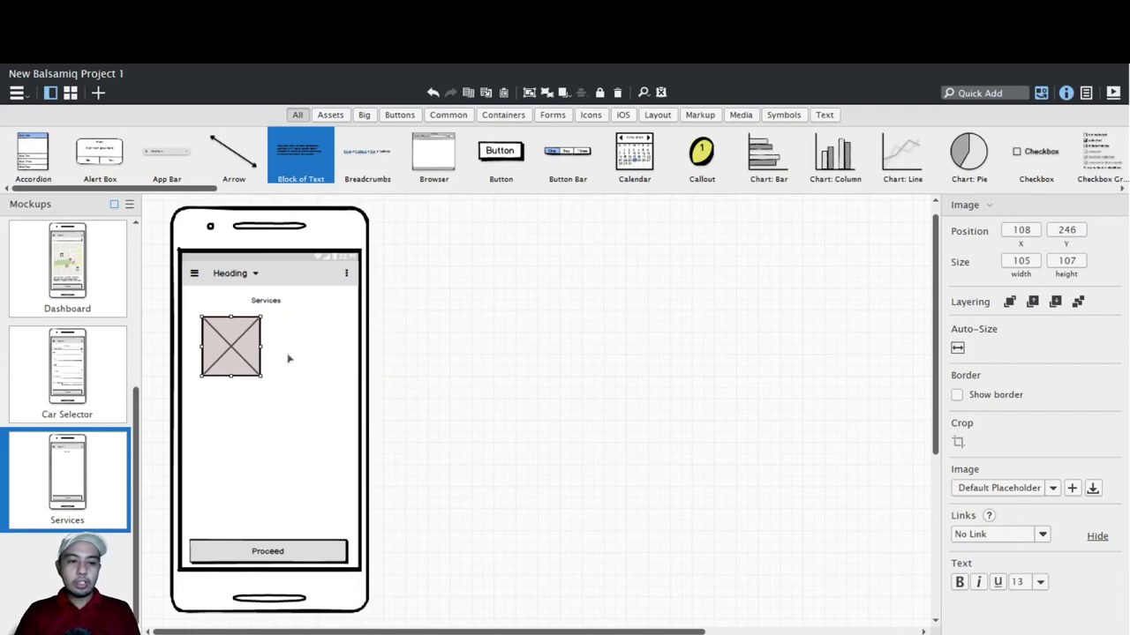
- Duplicate the image placeholder into an evenly spaced grid of two columns and three rows above the Proceed button
{"action": "left_click_drag", "start_coordinate": [307, 420], "coordinate": [403, 421]}
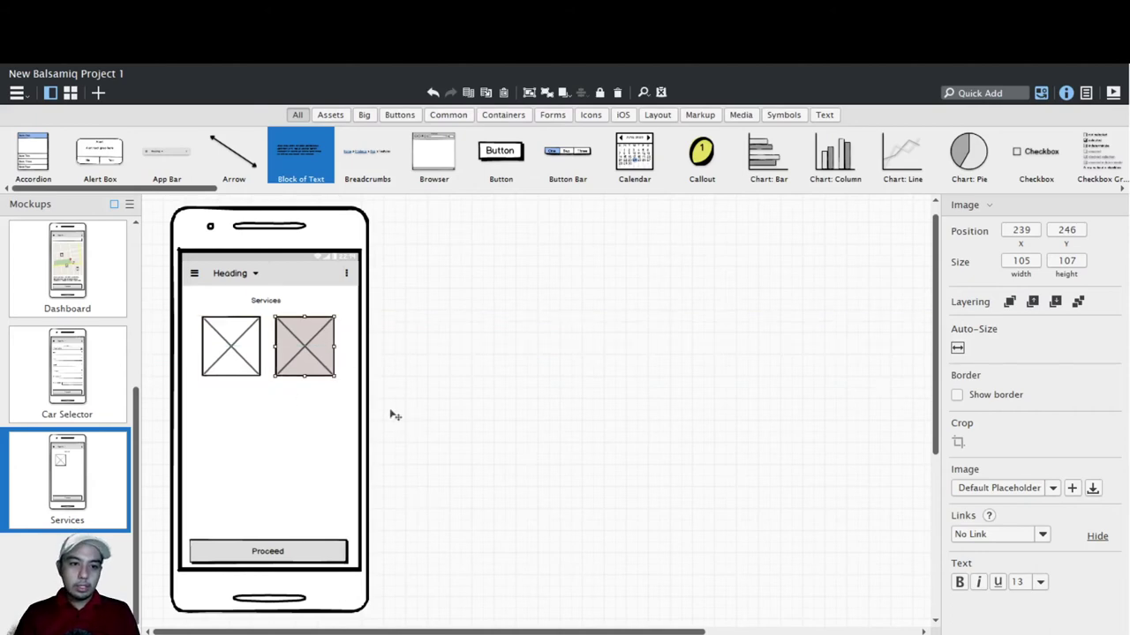
{"action": "key", "text": "ctrl+a"}
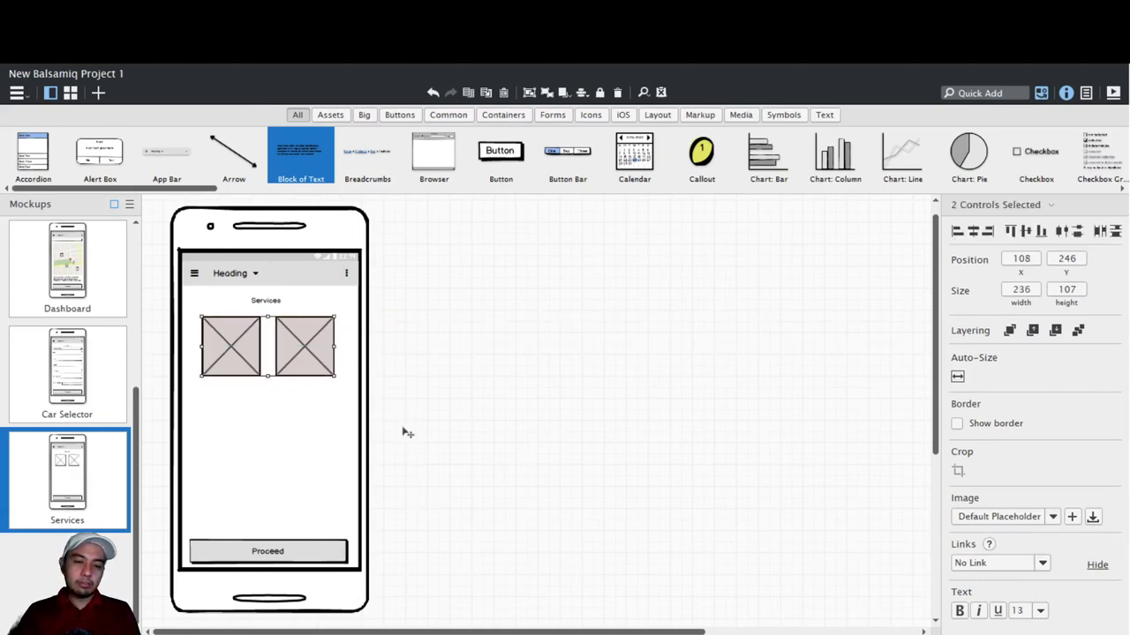
{"action": "left_click_drag", "start_coordinate": [403, 431], "coordinate": [396, 613]}
{"action": "left_click", "coordinate": [645, 615]}
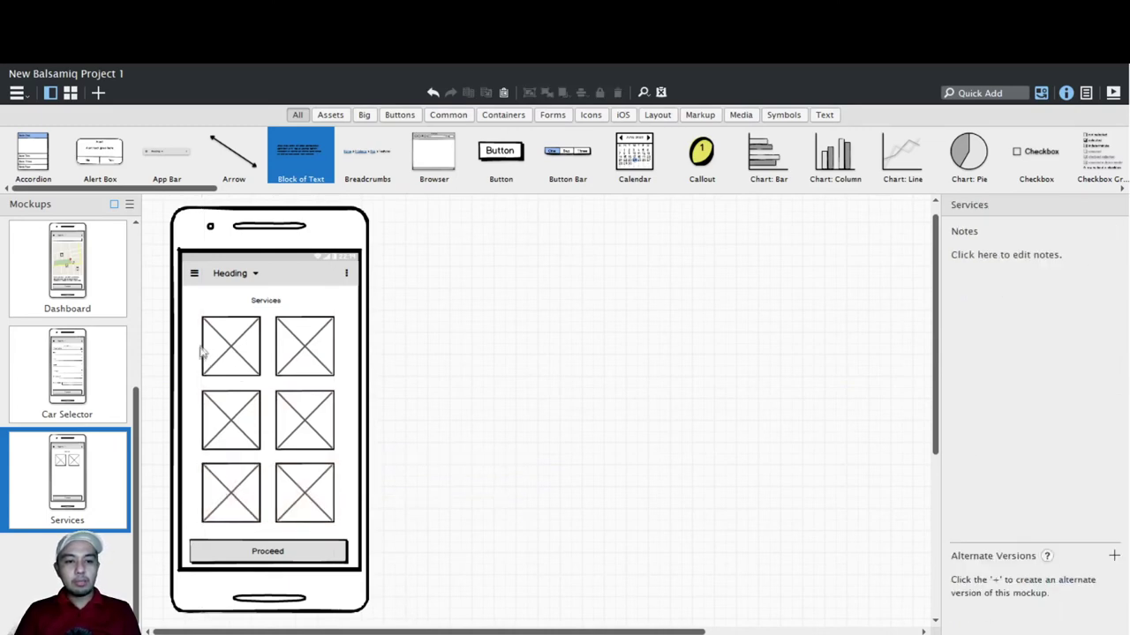
- Move the Services title slightly up to Y 198, closer to the app bar
{"action": "key", "text": "Tab"}
{"action": "left_click_drag", "start_coordinate": [341, 365], "coordinate": [343, 357]}
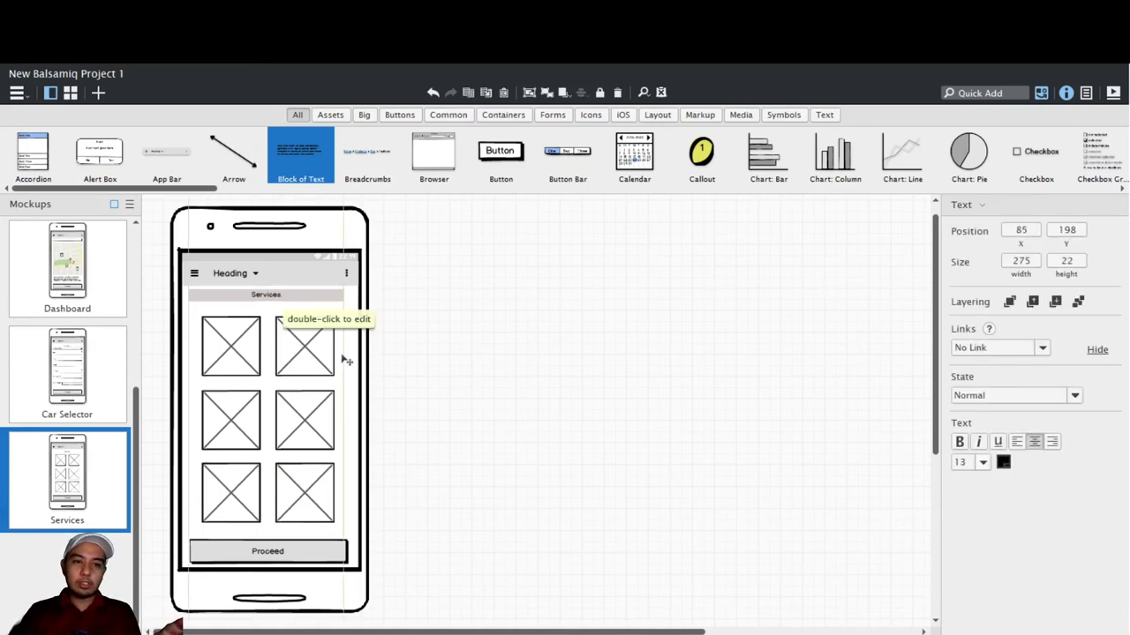
{"action": "left_click", "coordinate": [564, 489]}
- Duplicate the Services title, narrow the copy to about 68 above the first image and change its text to "Battery"
{"action": "left_click", "coordinate": [351, 362]}
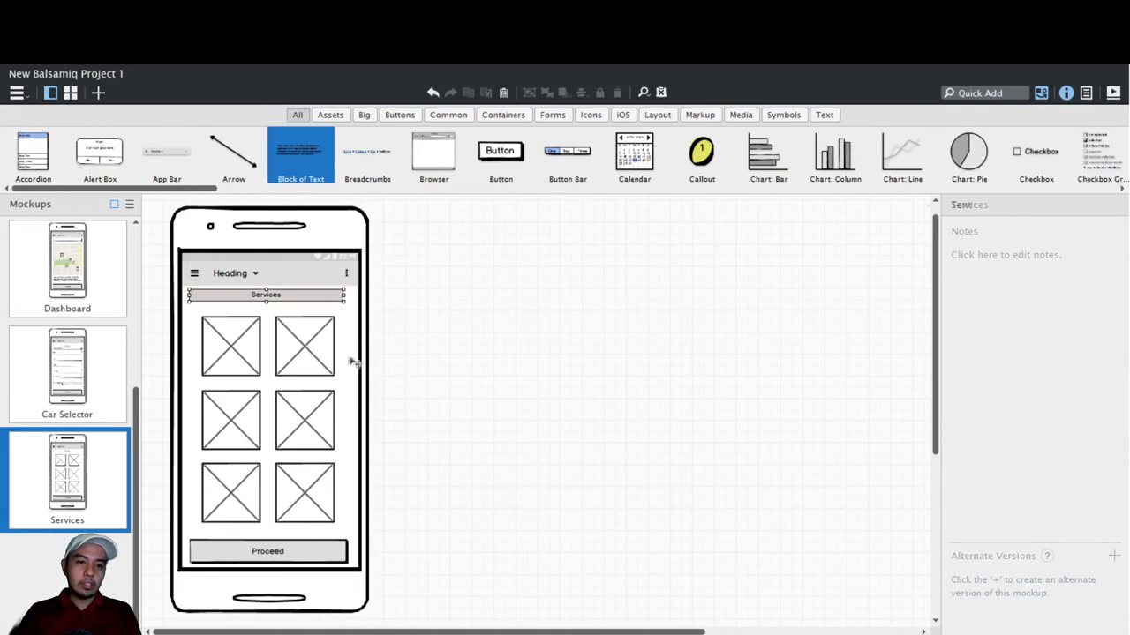
{"action": "left_click_drag", "start_coordinate": [351, 361], "coordinate": [355, 380]}
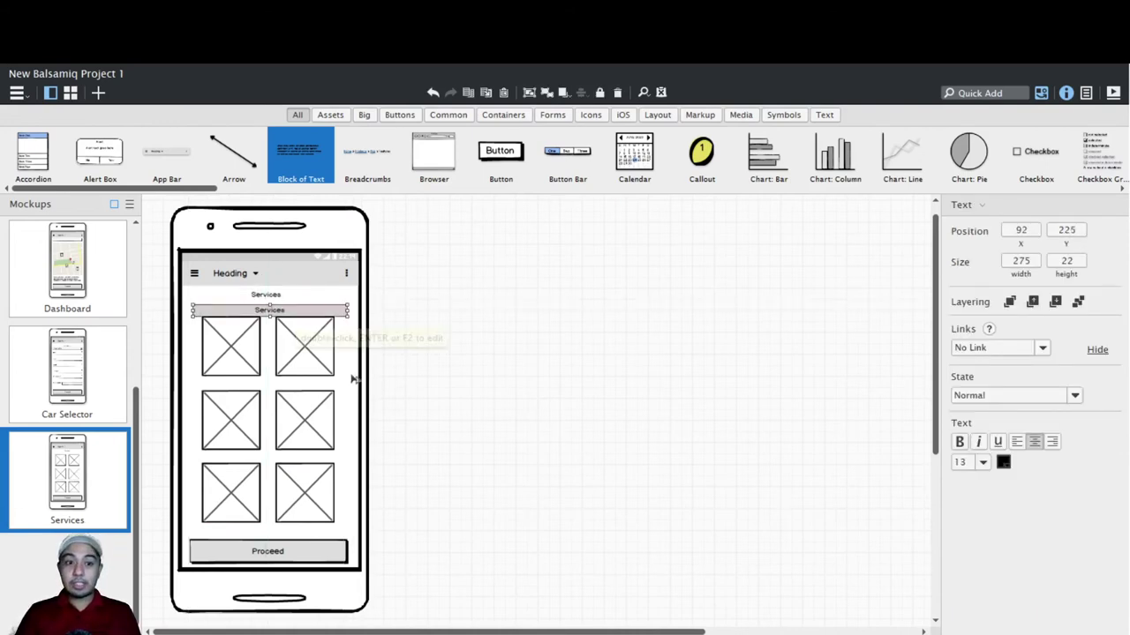
{"action": "left_click_drag", "start_coordinate": [433, 377], "coordinate": [384, 382]}
{"action": "double_click", "coordinate": [288, 379]}
{"action": "type", "text": "Battery"}
{"action": "left_click", "coordinate": [664, 336]}
- Place a copy of the Battery label above the second image of the first row and change its text to "Engine"
{"action": "double_click", "coordinate": [384, 382]}
{"action": "key", "text": "BackSpace"}
{"action": "type", "text": "Engine"}
{"action": "key", "text": "ctrl+Return"}
- Duplicate the label above both images of the second row and set the texts to "Lights" and "Tires"
{"action": "key", "text": "ctrl+d"}
{"action": "key", "text": "Return"}
{"action": "type", "text": "Lights"}
{"action": "key", "text": "ctrl+Return"}
{"action": "key", "text": "ctrl+d"}
{"action": "key", "text": "Return"}
{"action": "type", "text": "Tires"}
{"action": "key", "text": "ctrl+Return"}
- Duplicate the label above both images of the third row and set the texts to "Towing" and "Cleaning"
{"action": "key", "text": "ctrl+d"}
{"action": "key", "text": "Return"}
{"action": "type", "text": "Towing"}
{"action": "key", "text": "ctrl+Return"}
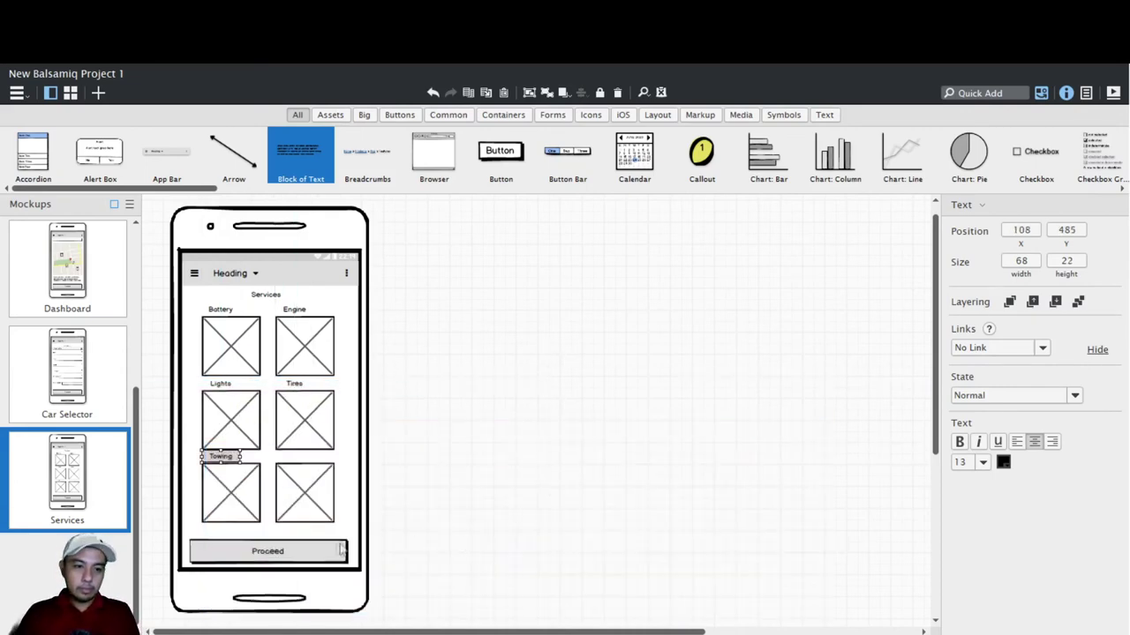
{"action": "key", "text": "ctrl+d"}
{"action": "key", "text": "Return"}
{"action": "type", "text": "Cleaning"}
{"action": "key", "text": "ctrl+Return"}
{"action": "left_click", "coordinate": [402, 563]}
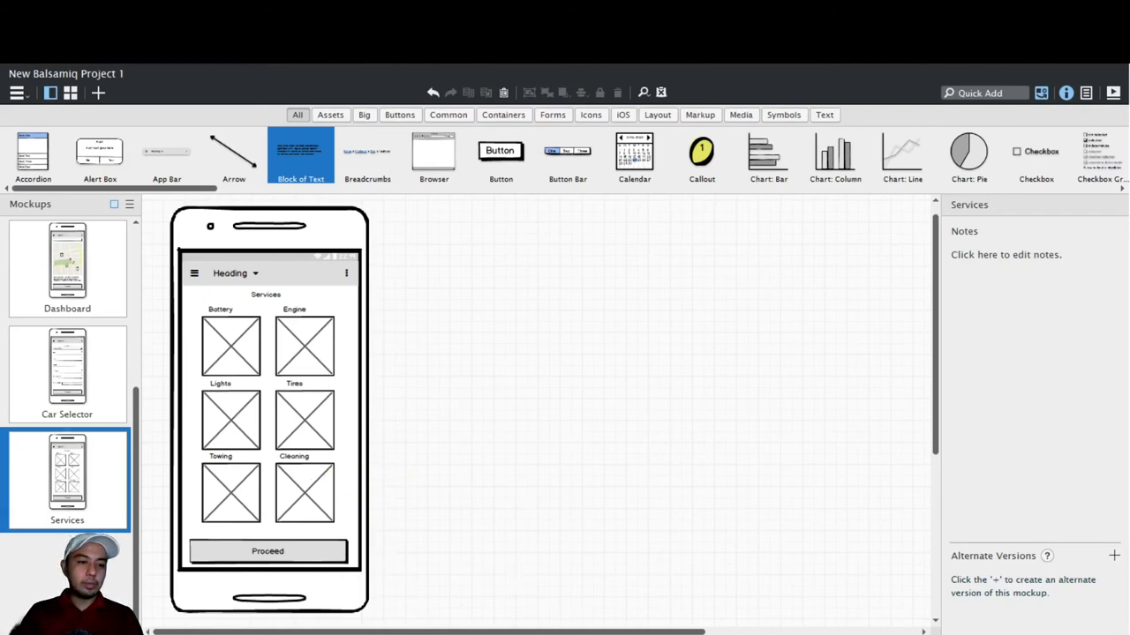
- Duplicate the Services mockup and rename the copy "Scheduling / Booking"
{"action": "key", "text": "ctrl+d"}
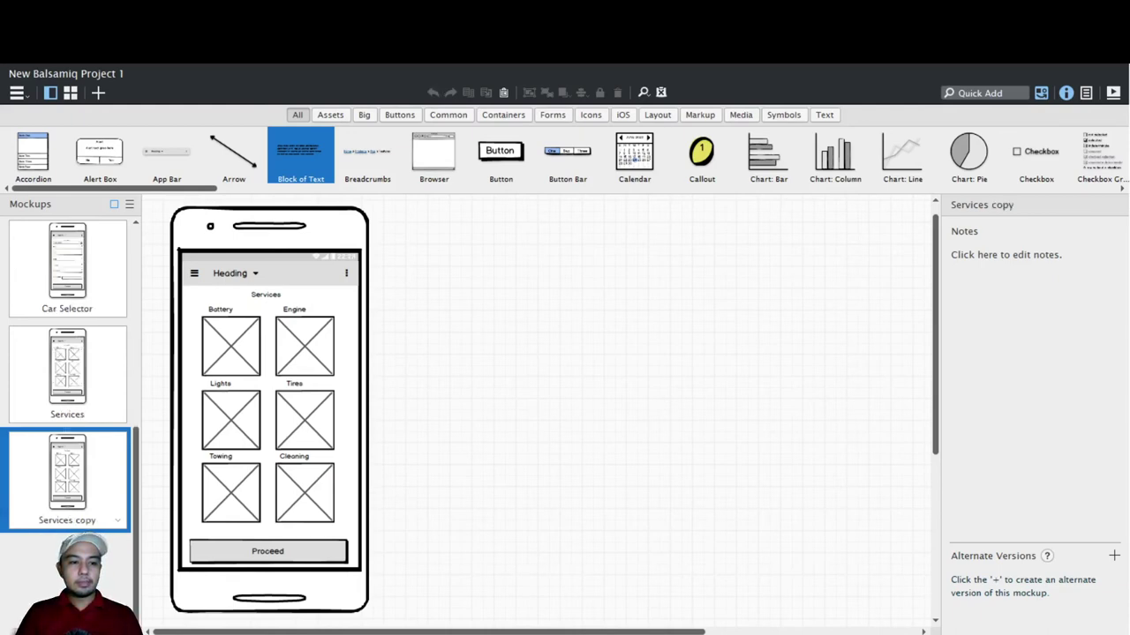
{"action": "key", "text": "F2"}
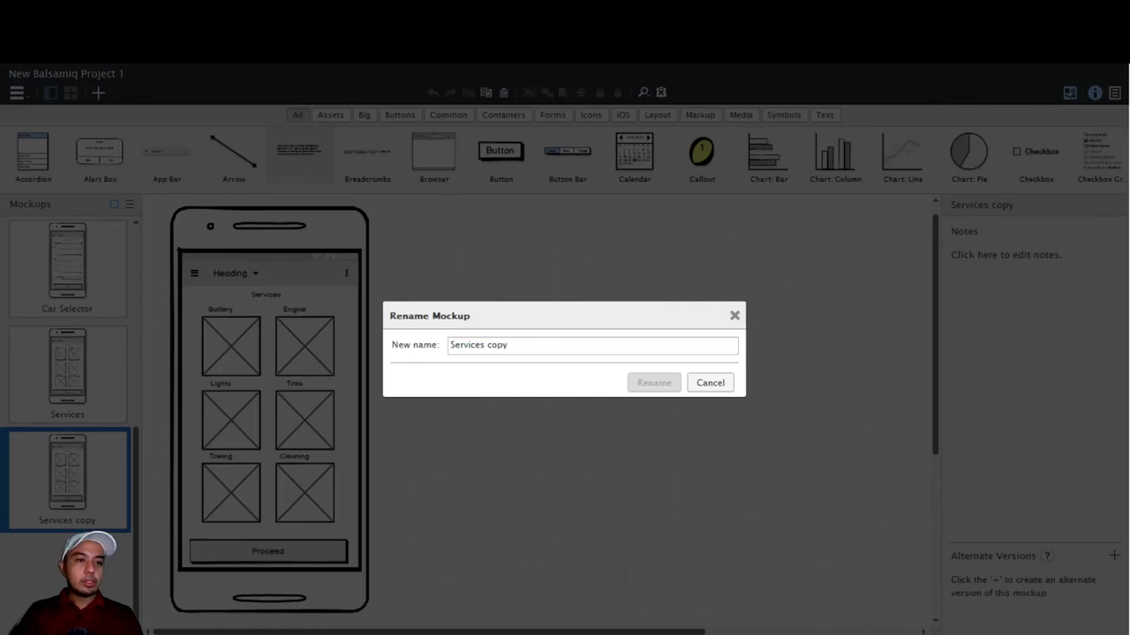
{"action": "key", "text": "ctrl+a"}
{"action": "type", "text": "Sche"}
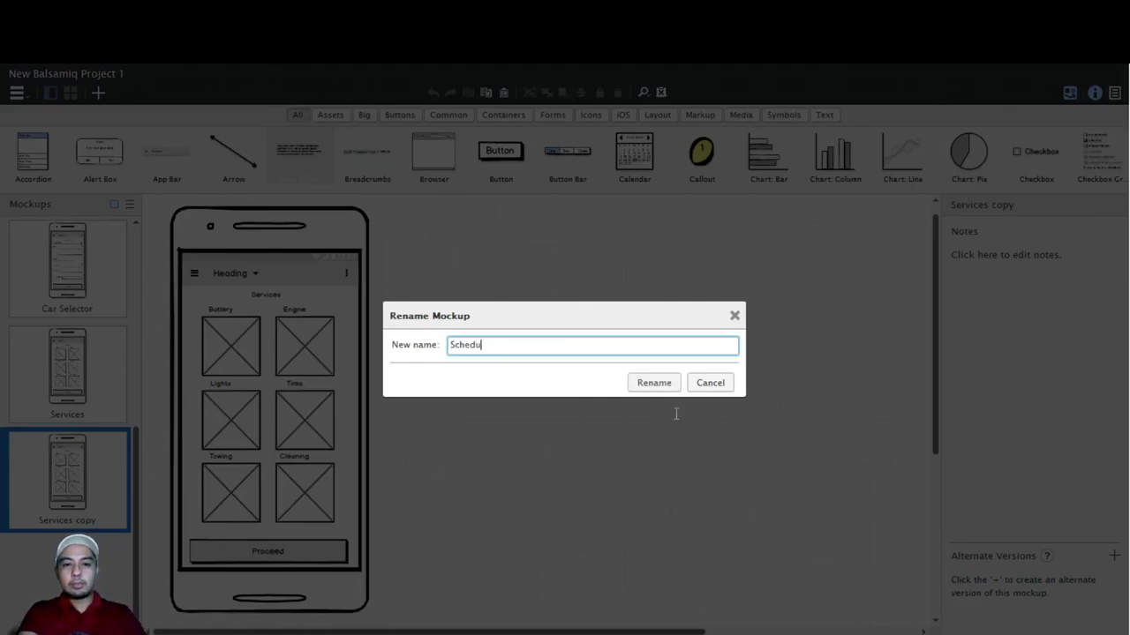
{"action": "type", "text": "duling / Booking"}
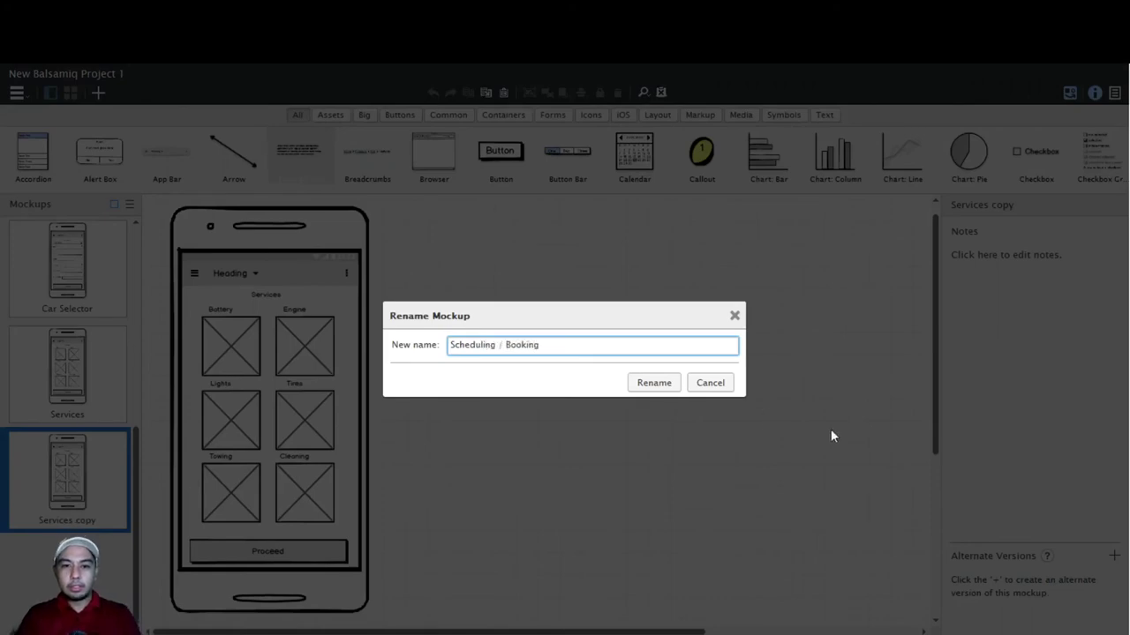
{"action": "key", "text": "Return"}
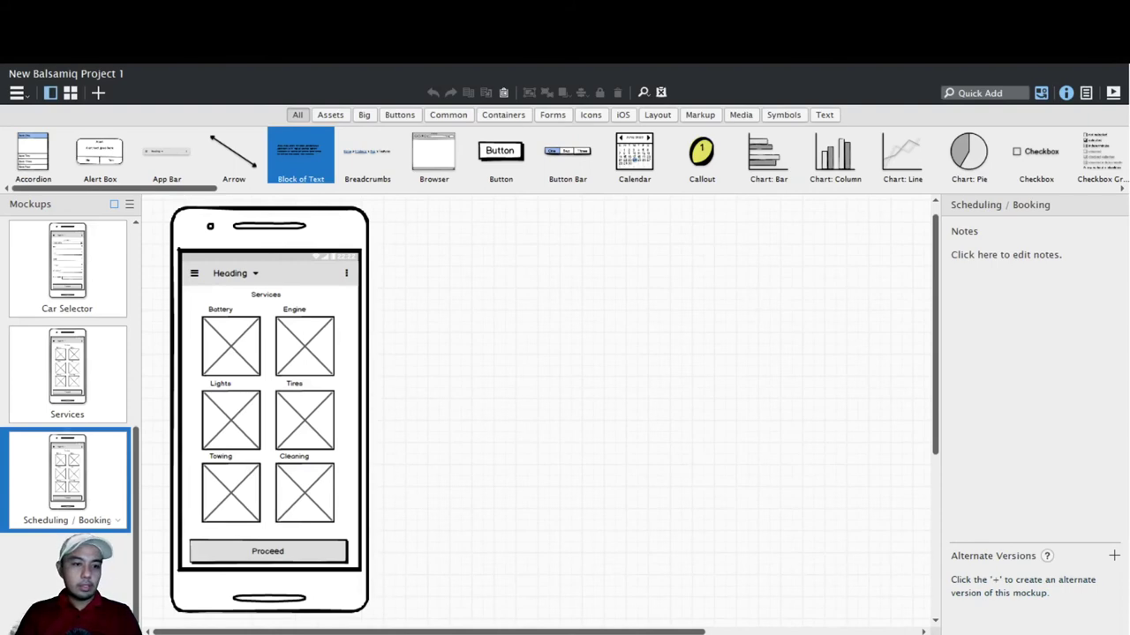
- Delete all service labels and image placeholders from the screen, and change the title text to "Scheduling and Booking"
{"action": "left_click_drag", "start_coordinate": [394, 301], "coordinate": [194, 540]}
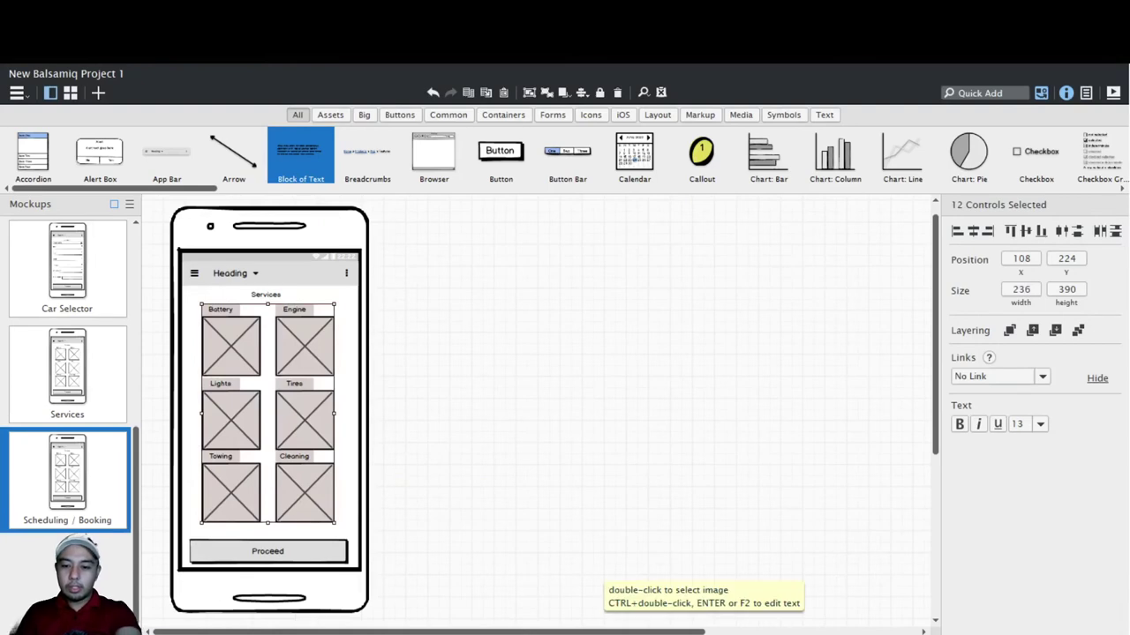
{"action": "key", "text": "Delete"}
{"action": "double_click", "coordinate": [275, 296]}
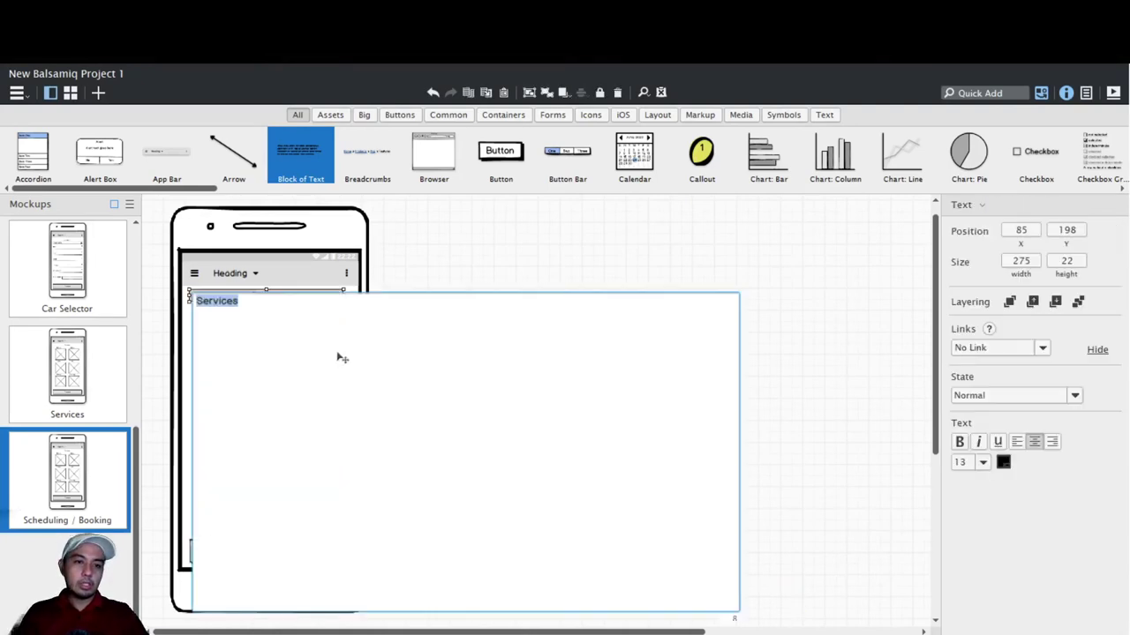
{"action": "type", "text": "Scheduling and Booking"}
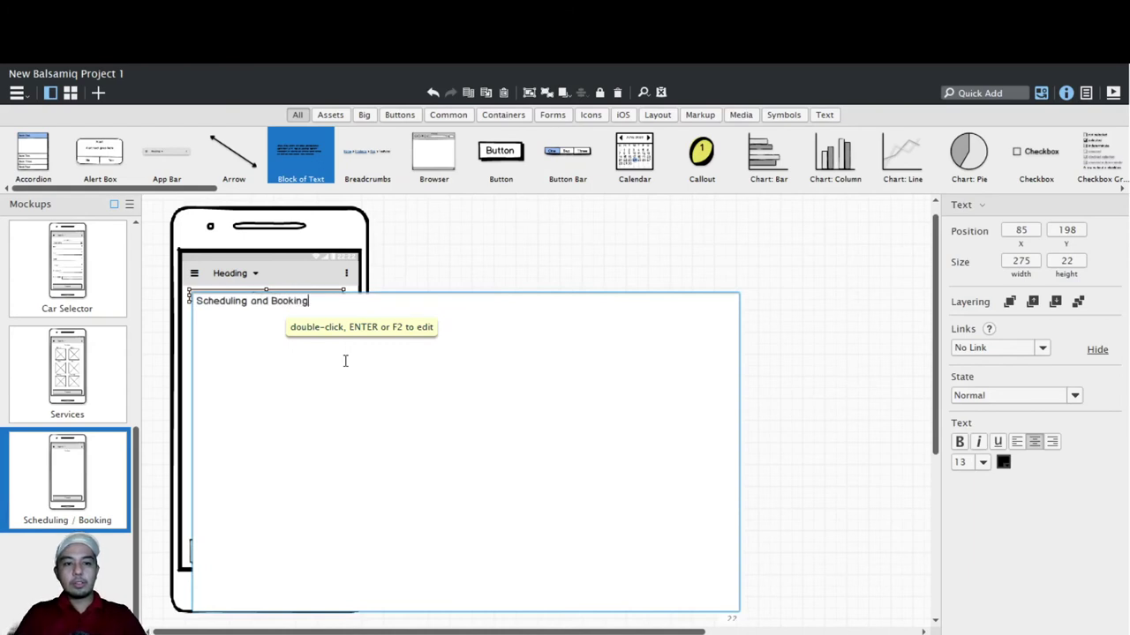
{"action": "left_click", "coordinate": [646, 308]}
{"action": "left_click", "coordinate": [603, 346]}
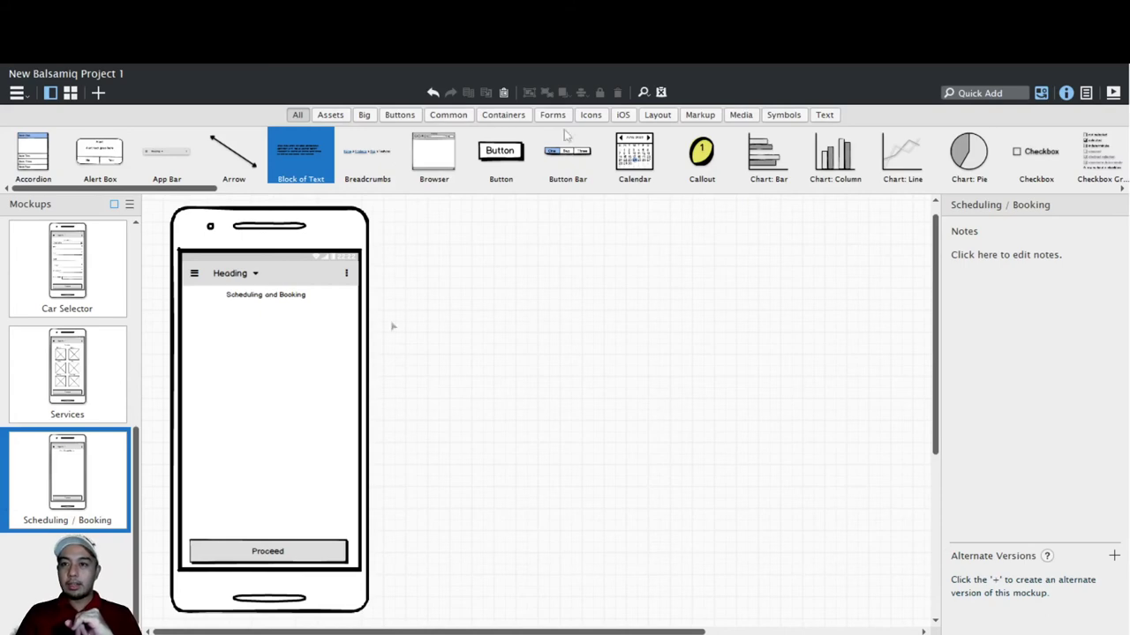
- Add a Calendar control below the "Scheduling and Booking" title, sized about 285 by 149 to span the screen width
{"action": "left_click", "coordinate": [979, 92]}
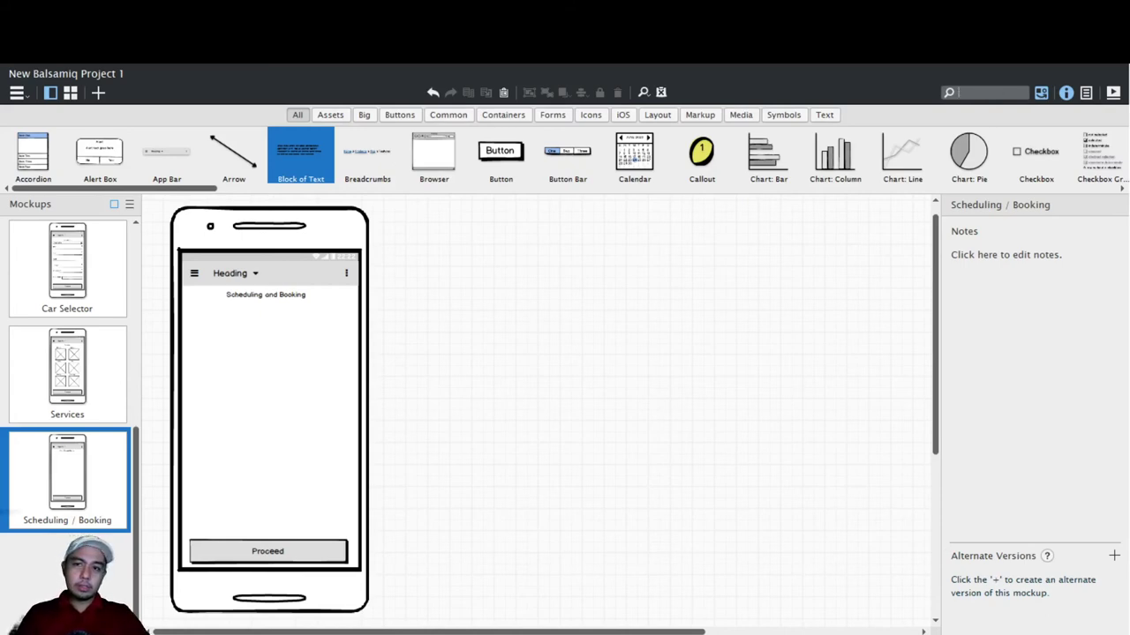
{"action": "type", "text": "Cale"}
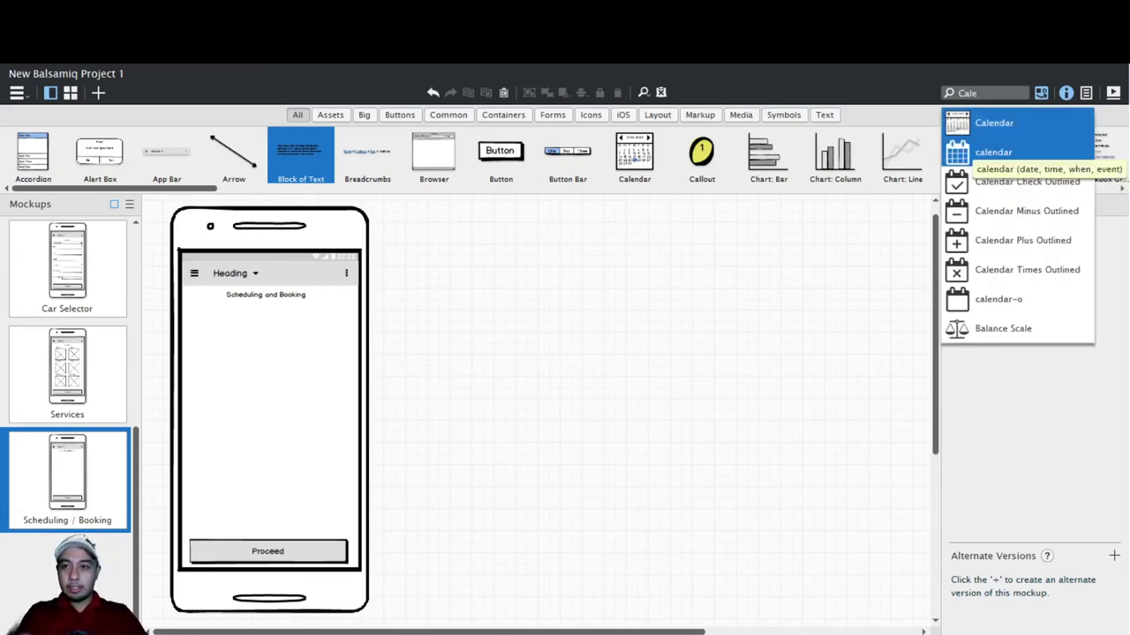
{"action": "key", "text": "Return"}
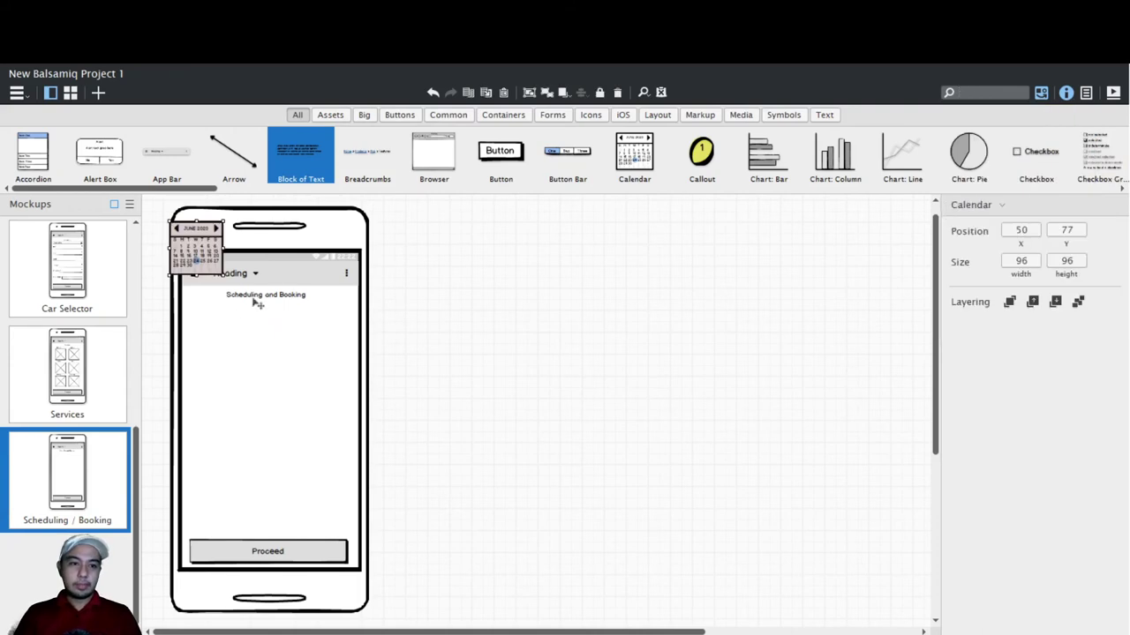
{"action": "left_click_drag", "start_coordinate": [275, 399], "coordinate": [439, 477]}
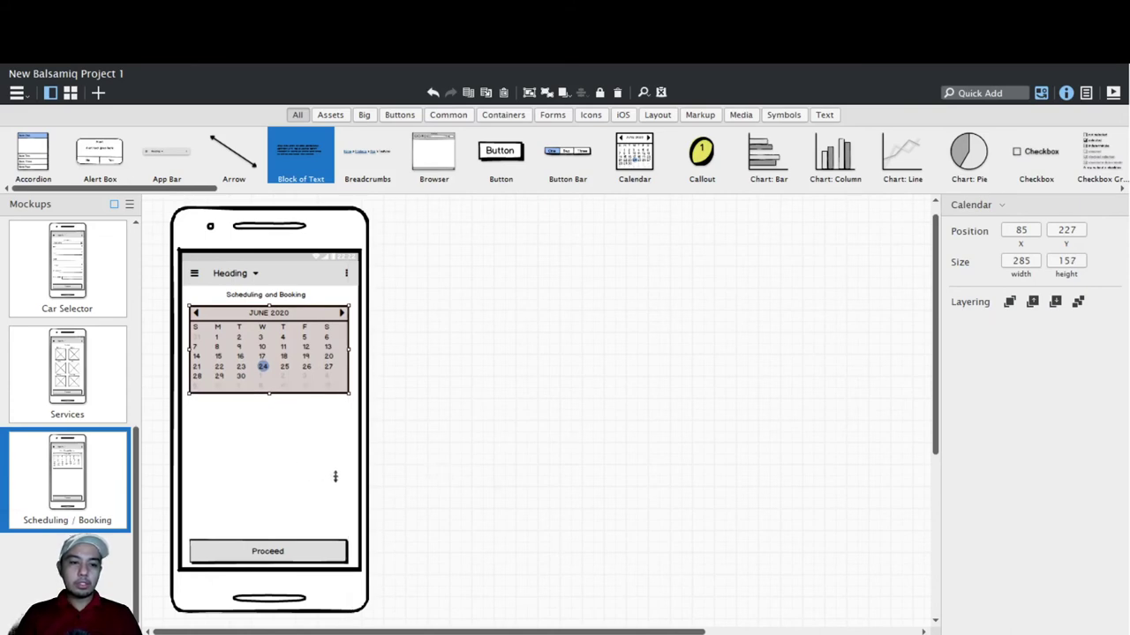
{"action": "left_click", "coordinate": [386, 461]}
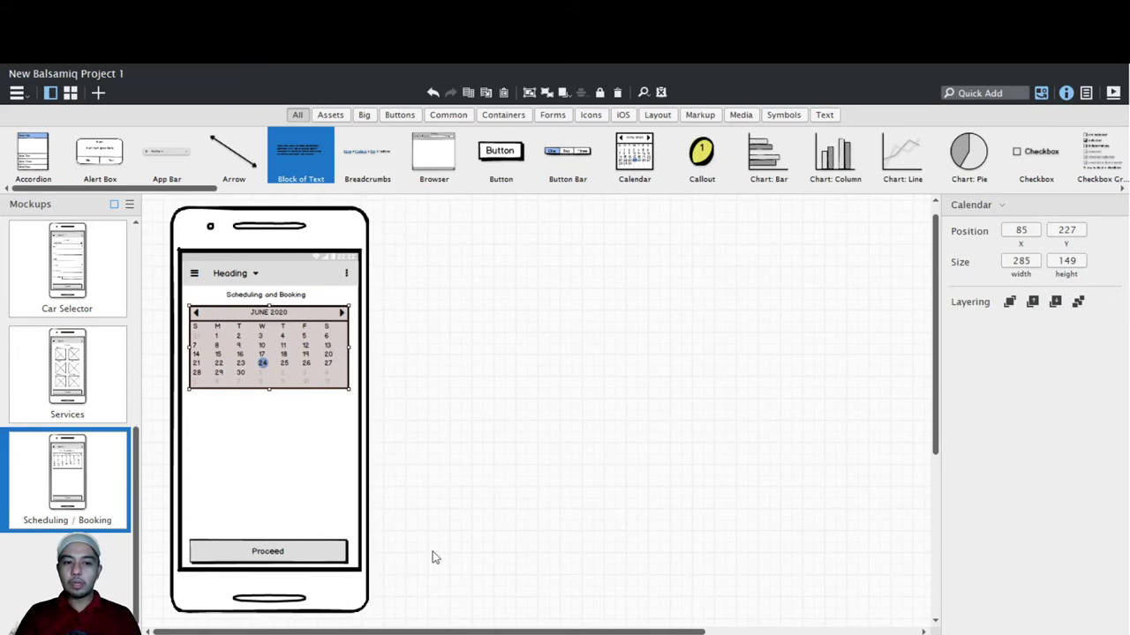
- Add a Time Picker control to the Scheduling / Booking mockup
{"action": "key", "text": "ctrl+f"}
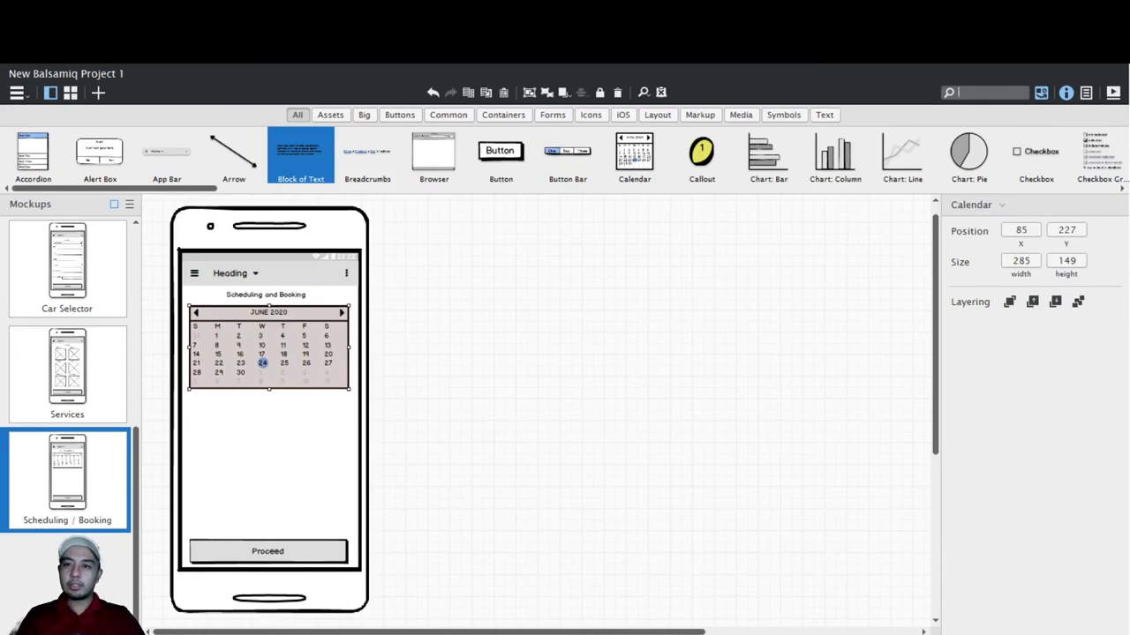
{"action": "type", "text": "cloc"}
{"action": "key", "text": "BackSpace"}
{"action": "key", "text": "BackSpace"}
{"action": "key", "text": "BackSpace"}
{"action": "key", "text": "BackSpace"}
{"action": "key", "text": "BackSpace"}
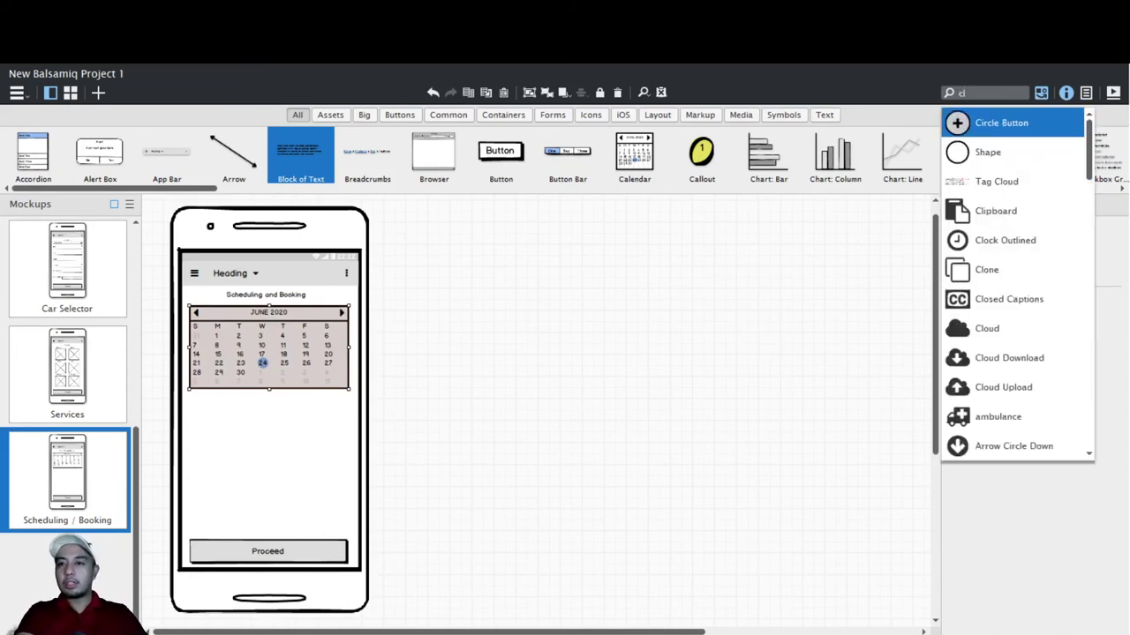
{"action": "type", "text": "time"}
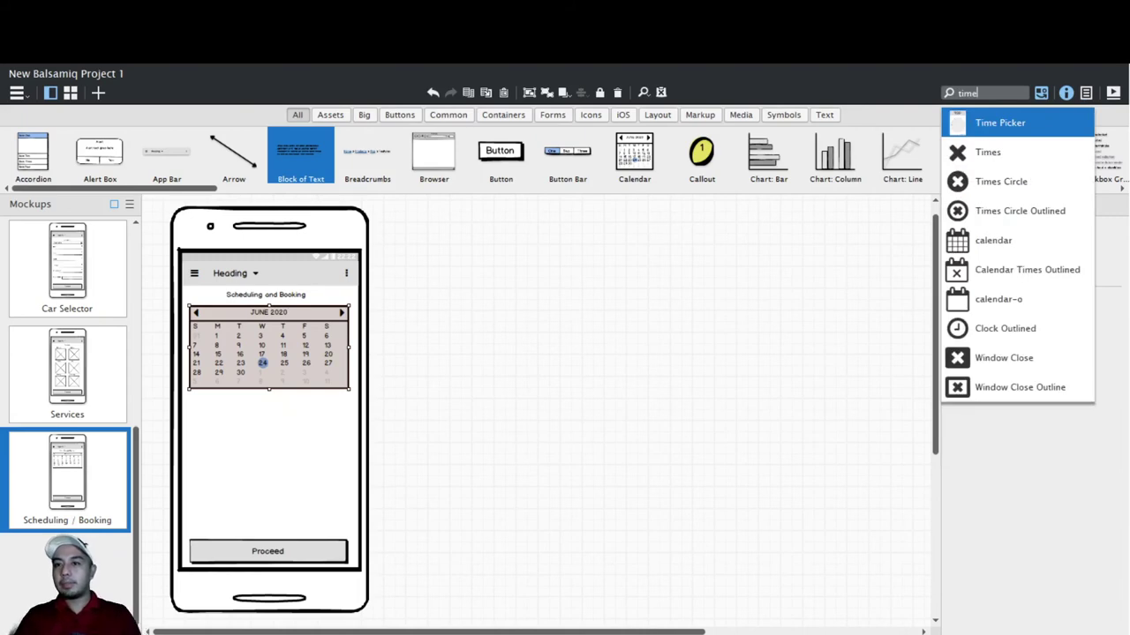
{"action": "key", "text": "Return"}
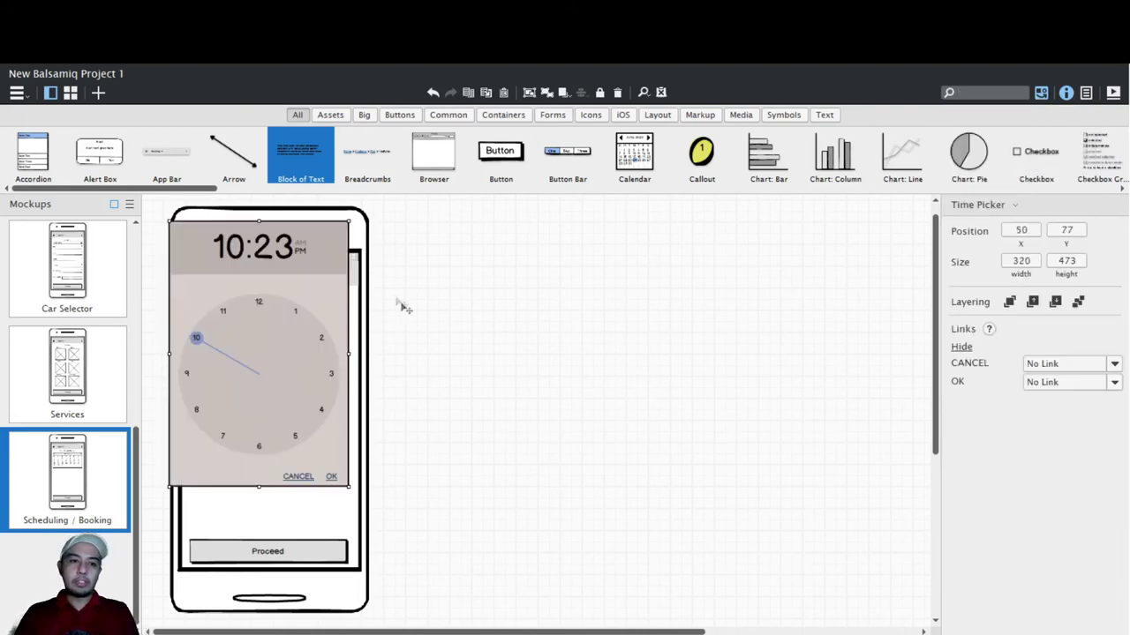
- Move and resize the time picker to fit between the calendar and the Proceed button, matching the calendar's width
{"action": "left_click_drag", "start_coordinate": [318, 263], "coordinate": [343, 480]}
{"action": "left_click_drag", "start_coordinate": [325, 519], "coordinate": [349, 522]}
{"action": "left_click_drag", "start_coordinate": [459, 542], "coordinate": [433, 534]}
{"action": "left_click_drag", "start_coordinate": [269, 403], "coordinate": [269, 396]}
{"action": "left_click_drag", "start_coordinate": [333, 598], "coordinate": [336, 630]}
{"action": "left_click", "coordinate": [475, 603]}
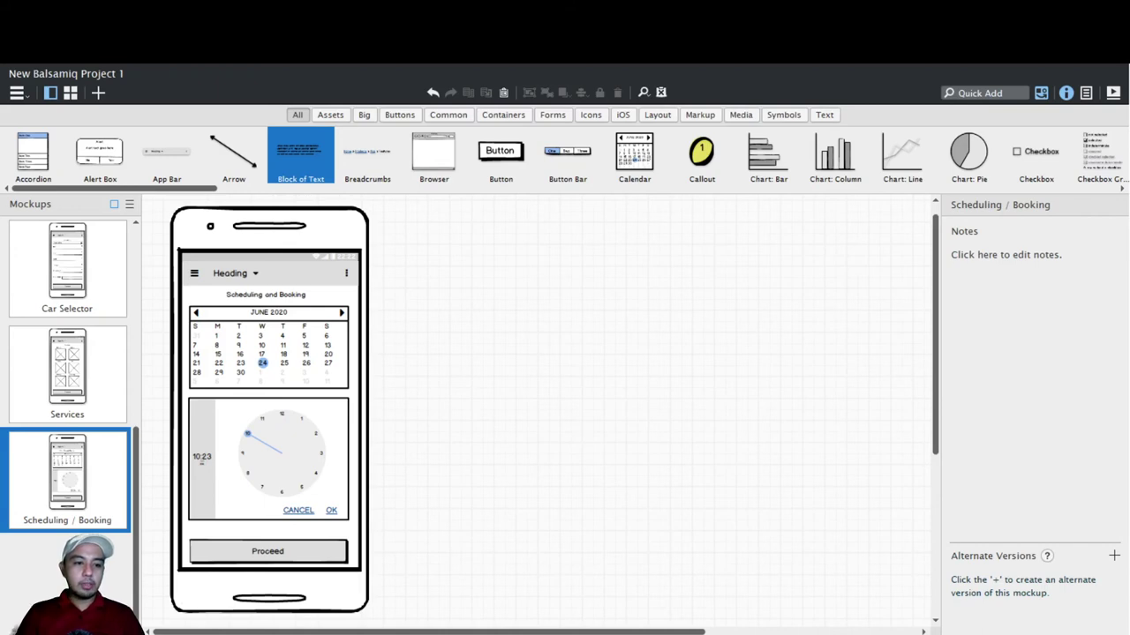
- Duplicate the Scheduling / Booking mockup and rename the copy "Confirmation"
{"action": "key", "text": "ctrl+d"}
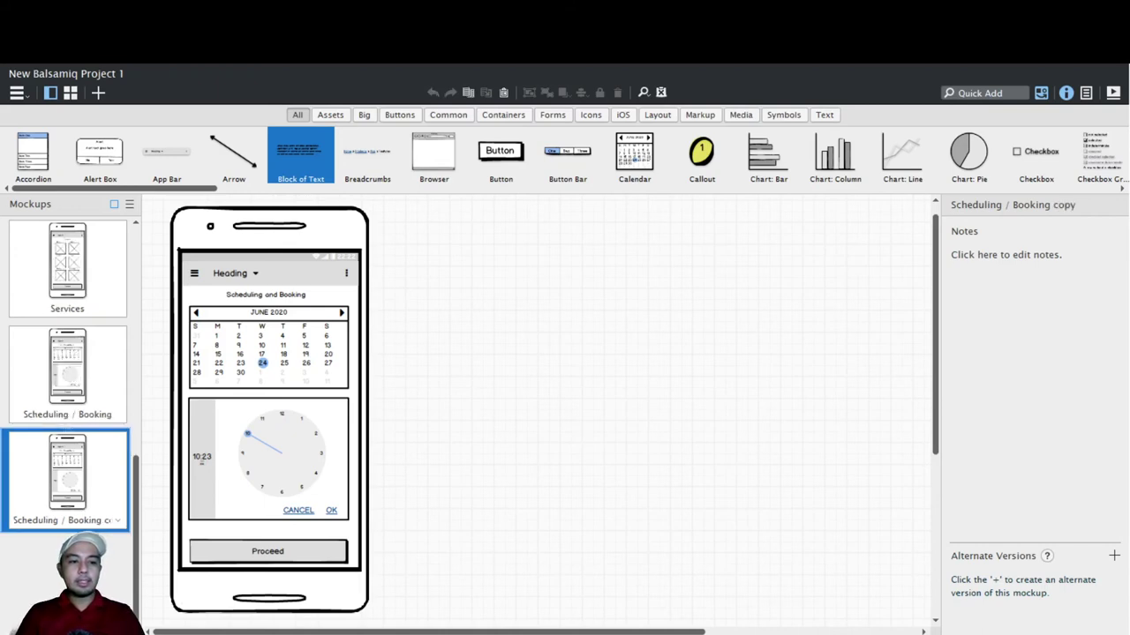
{"action": "double_click", "coordinate": [61, 519]}
{"action": "type", "text": "Confirmation"}
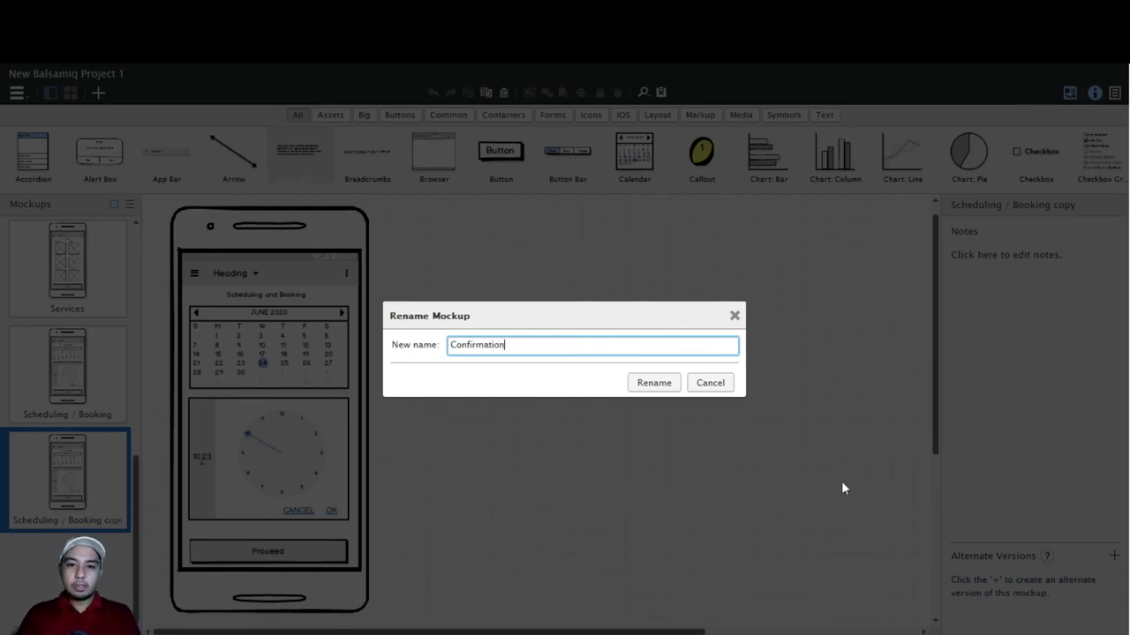
{"action": "key", "text": "Return"}
- Change the screen title text to "Confirmation" and delete the calendar and time picker
{"action": "left_click", "coordinate": [266, 295]}
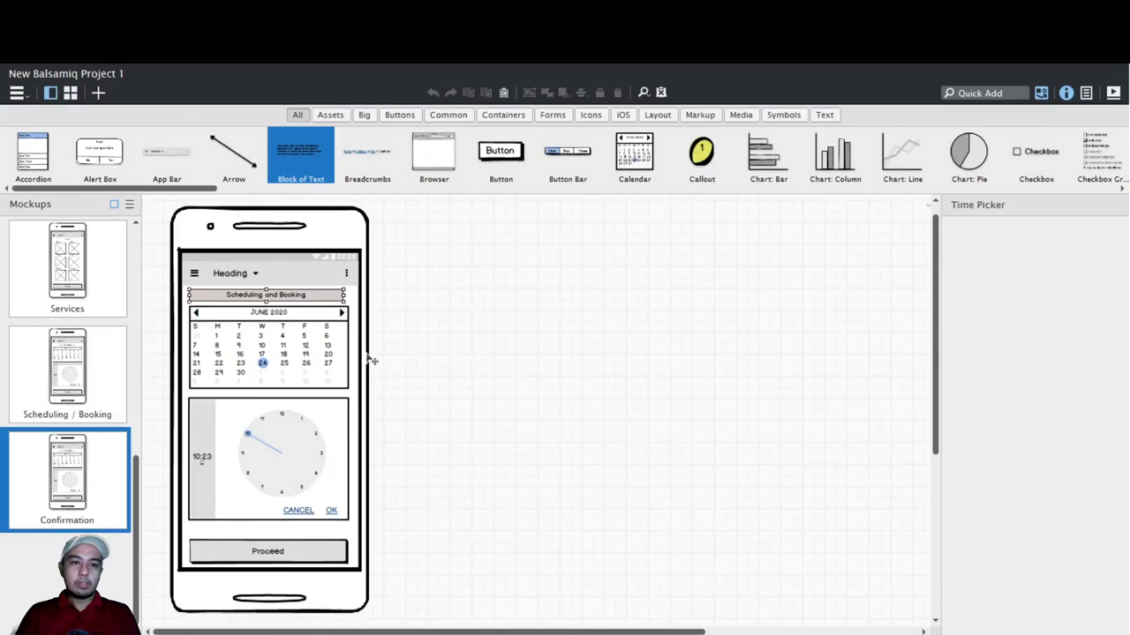
{"action": "key", "text": "Return"}
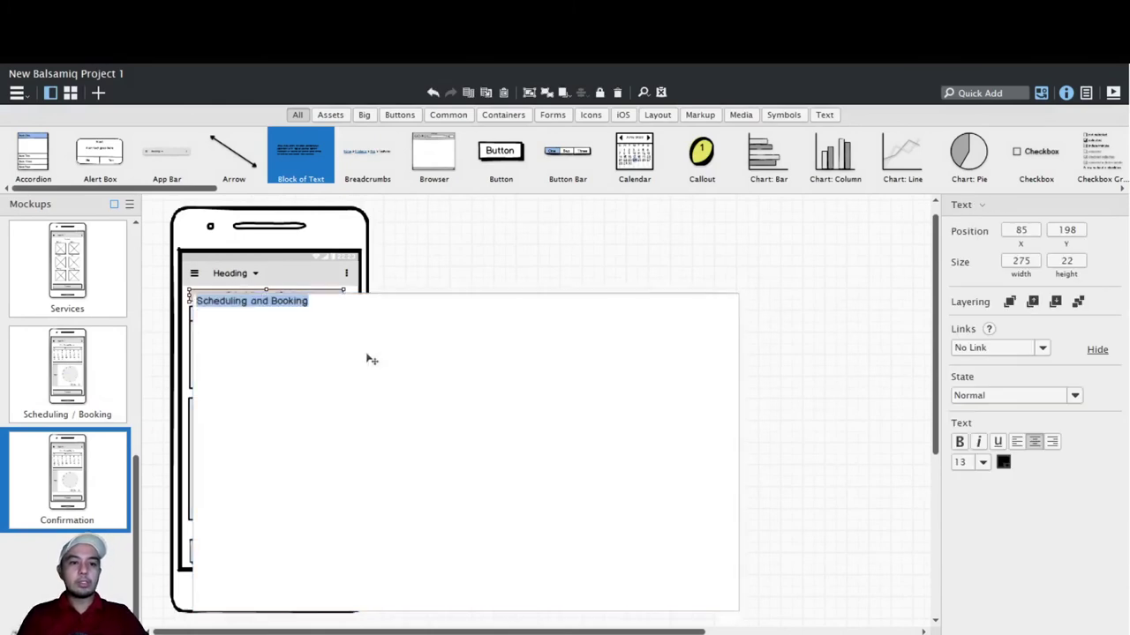
{"action": "type", "text": "Confirmation"}
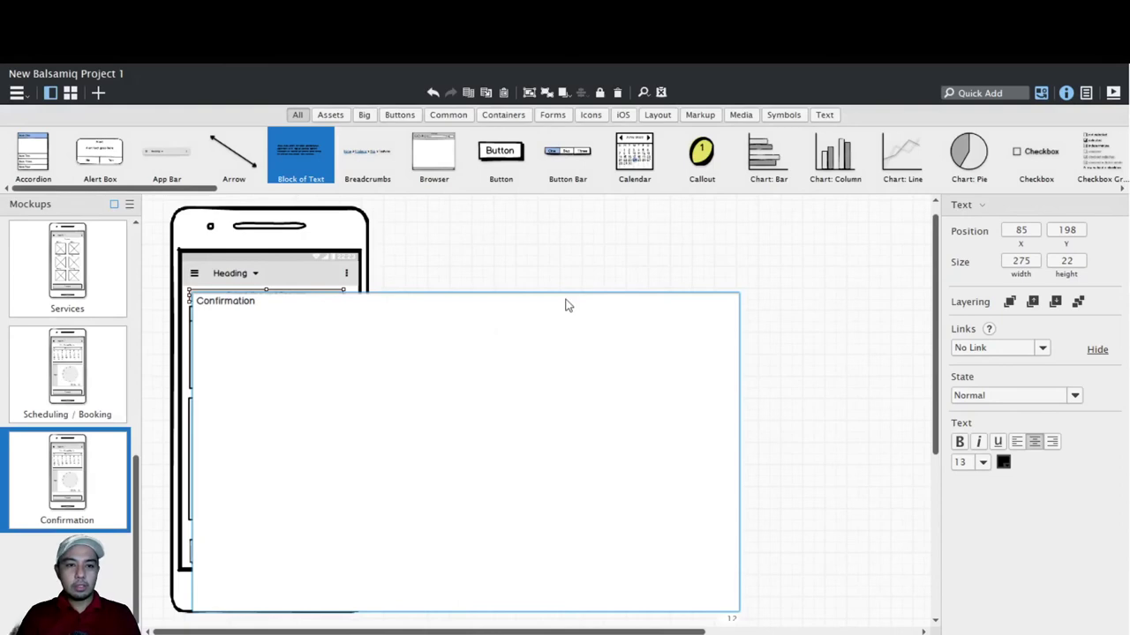
{"action": "key", "text": "Return"}
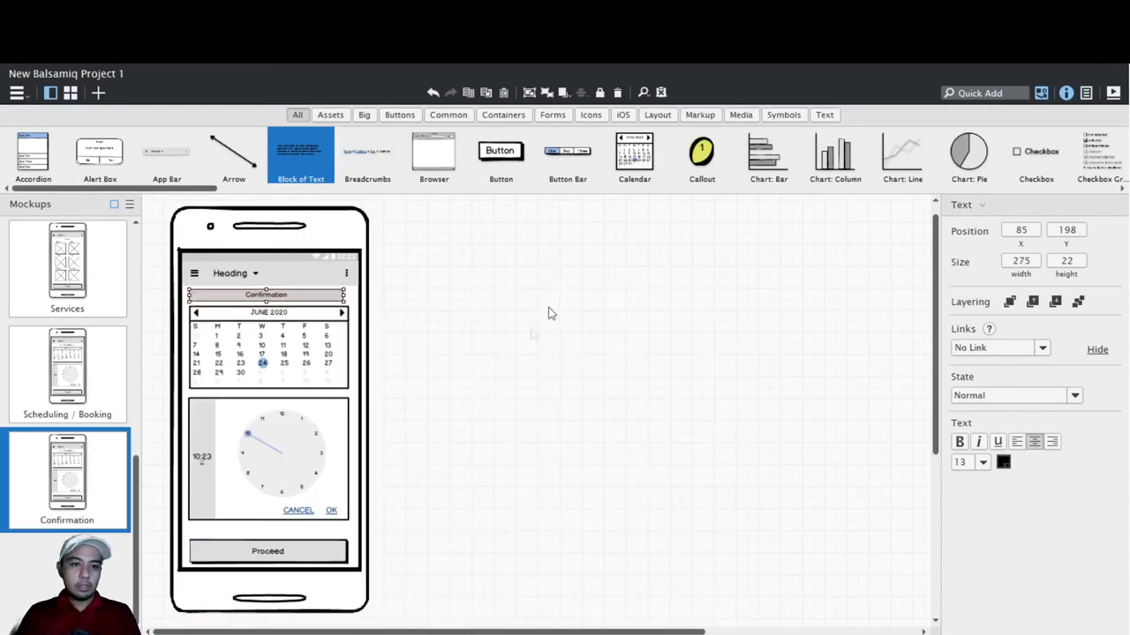
{"action": "left_click", "coordinate": [347, 380]}
{"action": "left_click", "coordinate": [304, 485], "text": "shift"}
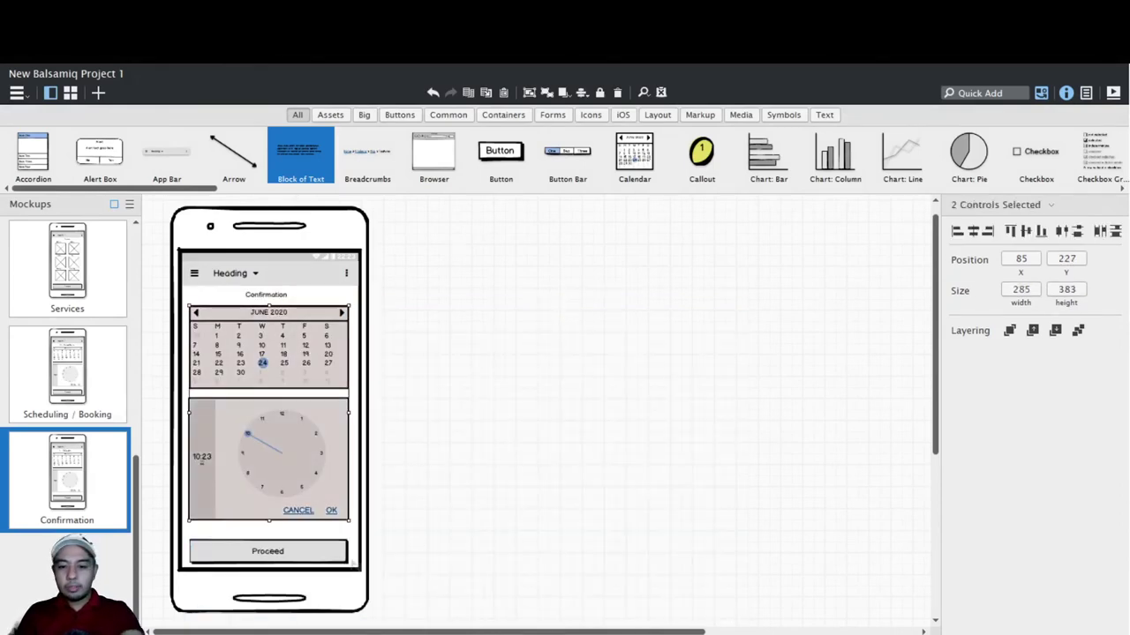
{"action": "key", "text": "Delete"}
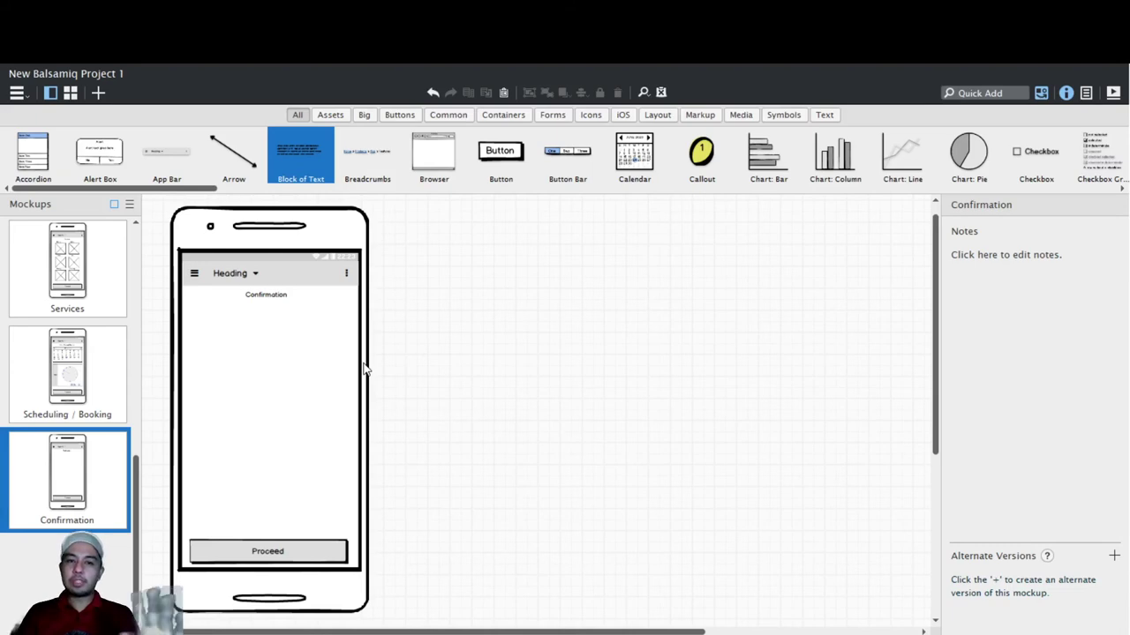
- Paste the copied booking details, terms text and "I agree" checkbox, and delete the overlapping "Confirm Booking" heading
{"action": "key", "text": "ctrl+v"}
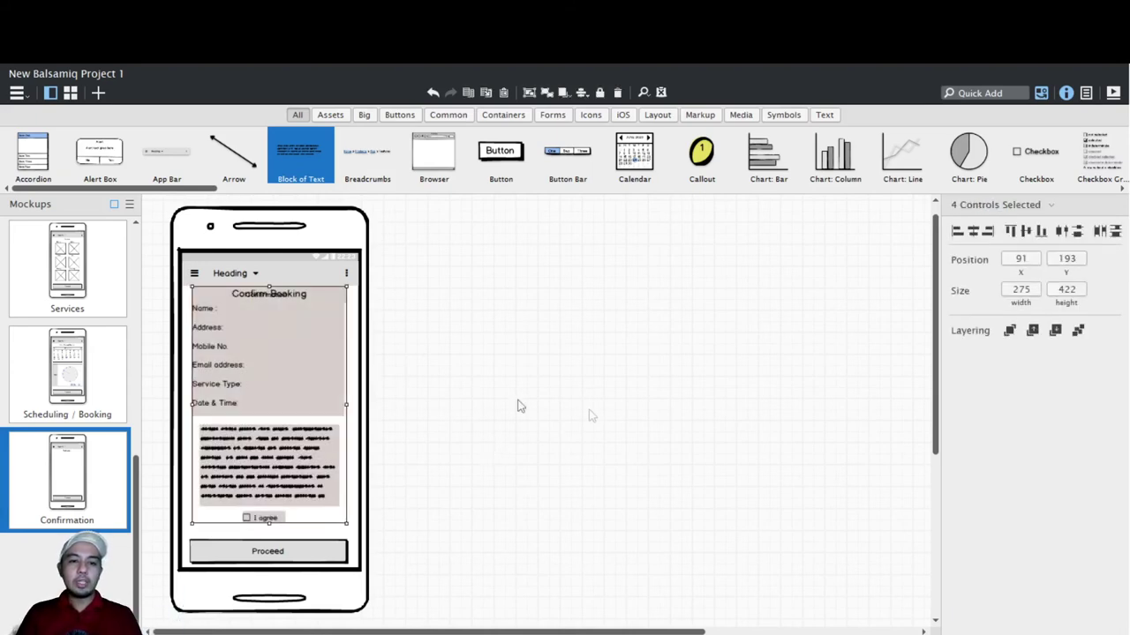
{"action": "left_click", "coordinate": [427, 402]}
{"action": "left_click", "coordinate": [310, 295]}
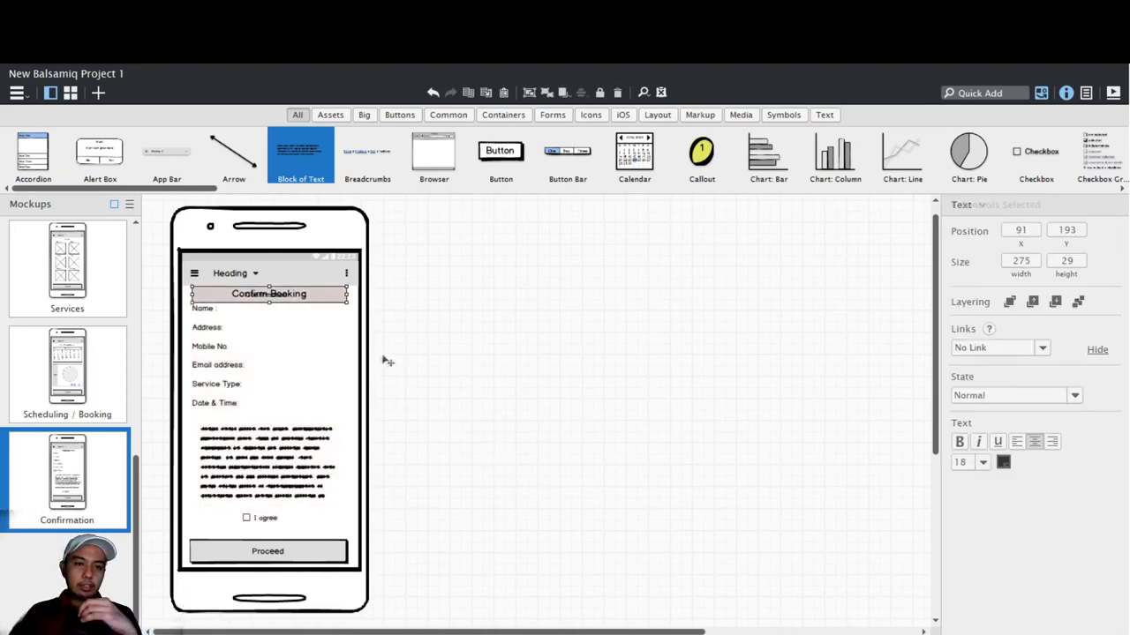
{"action": "key", "text": "Delete"}
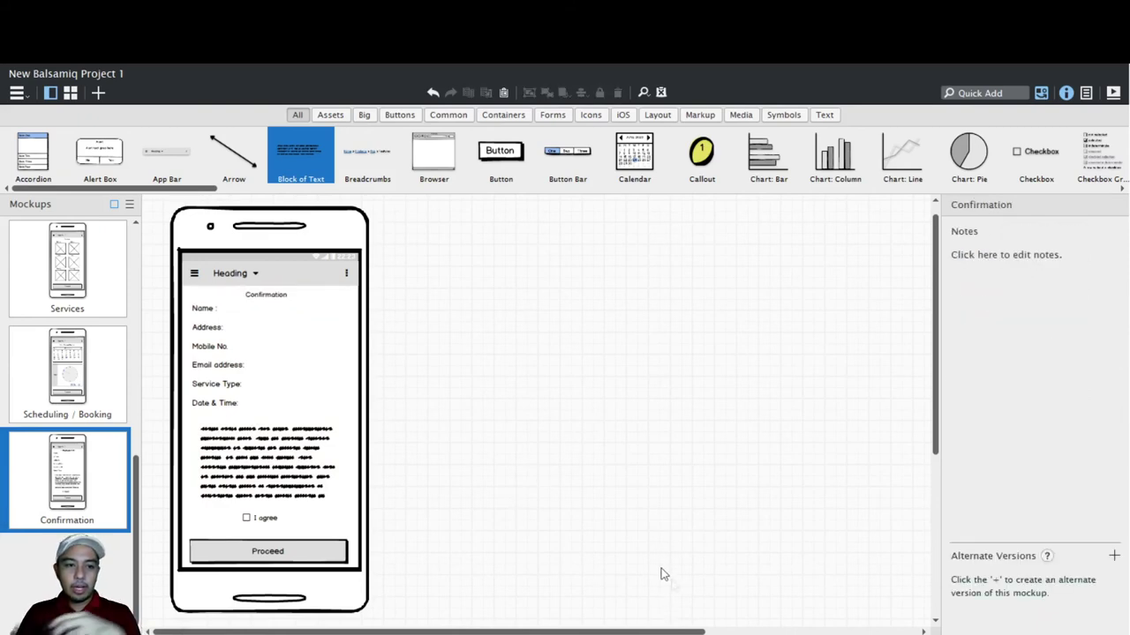
{"action": "left_click", "coordinate": [254, 379]}
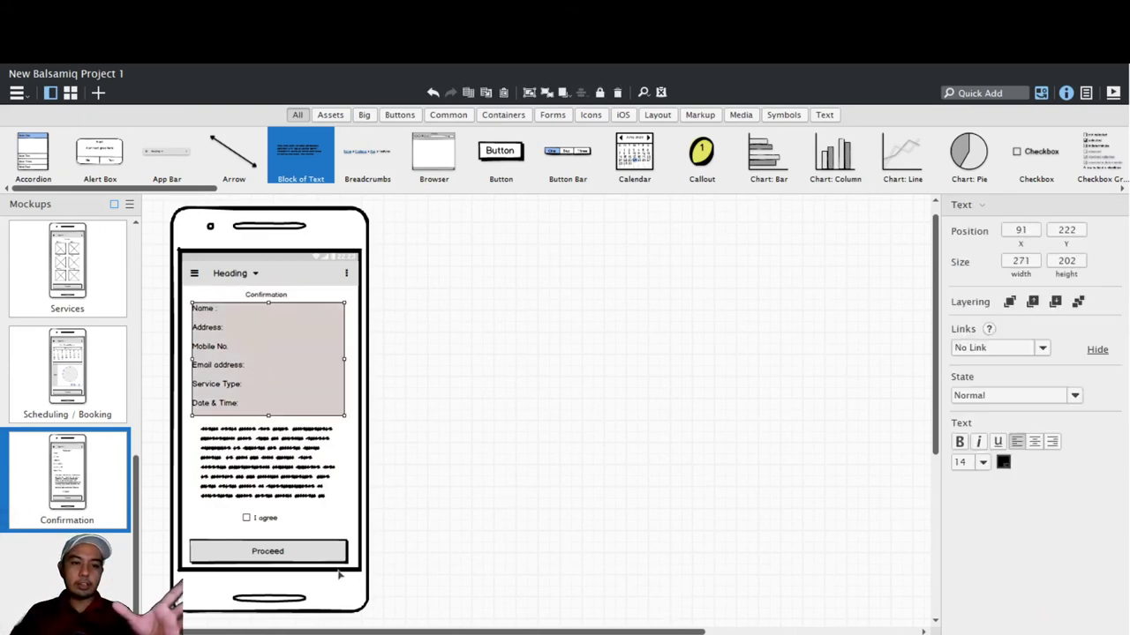
{"action": "left_click", "coordinate": [296, 482]}
{"action": "key", "text": "Tab"}
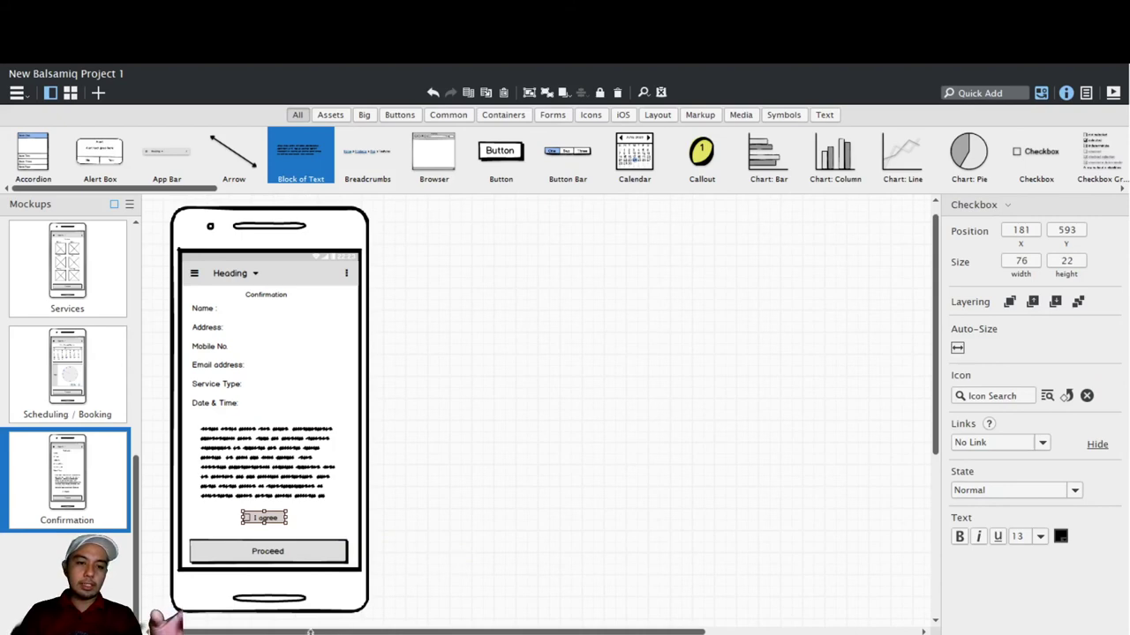
{"action": "left_click", "coordinate": [310, 621]}
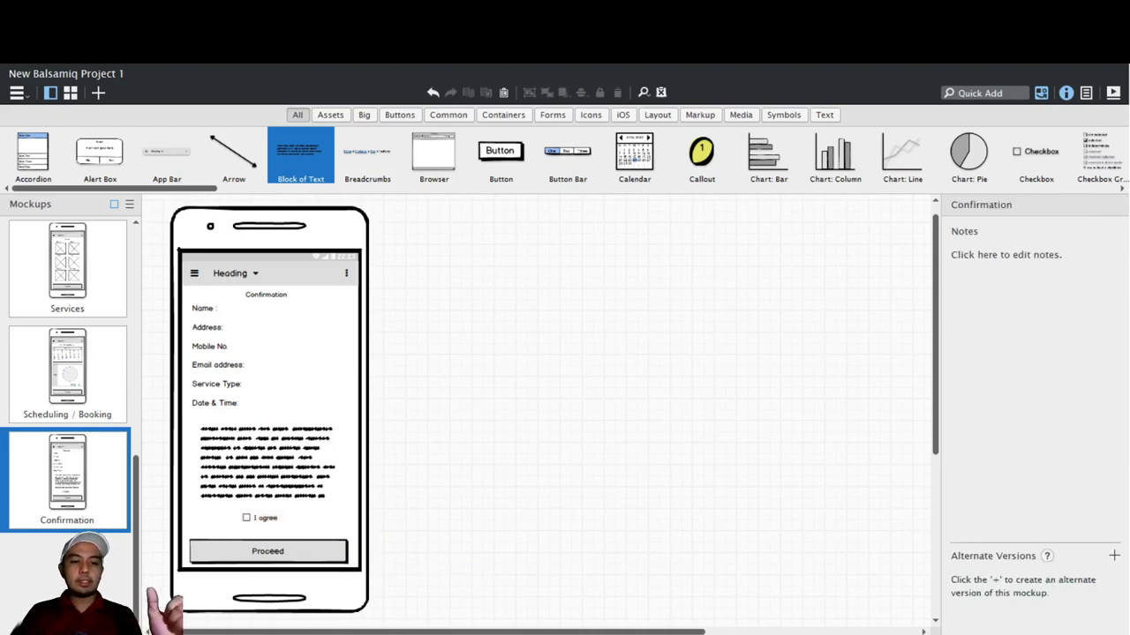
{"action": "left_click", "coordinate": [268, 551]}
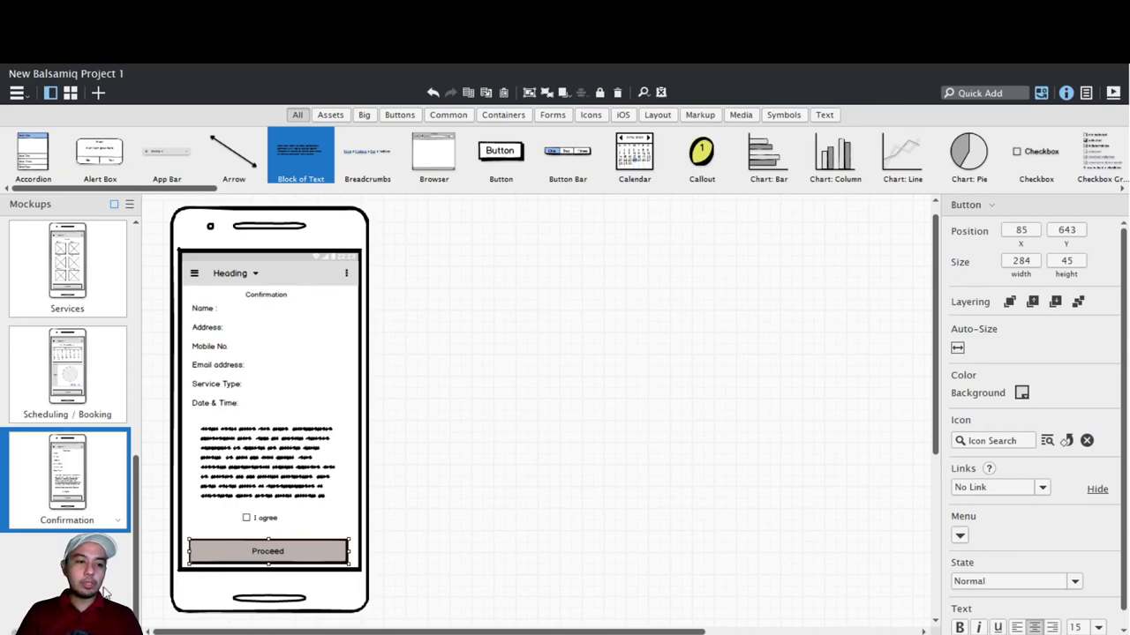
- Duplicate the Confirmation mockup and rename the copy "Payment"
{"action": "key", "text": "ctrl+shift+n"}
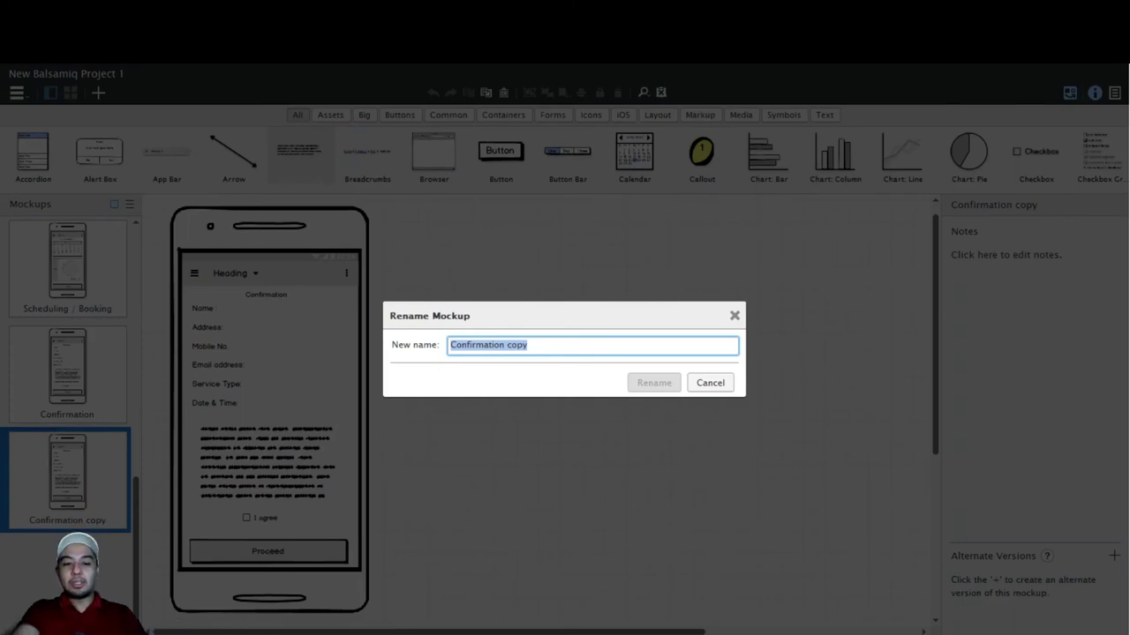
{"action": "type", "text": "pay"}
{"action": "key", "text": "BackSpace"}
{"action": "key", "text": "BackSpace"}
{"action": "key", "text": "BackSpace"}
{"action": "type", "text": "Payment"}
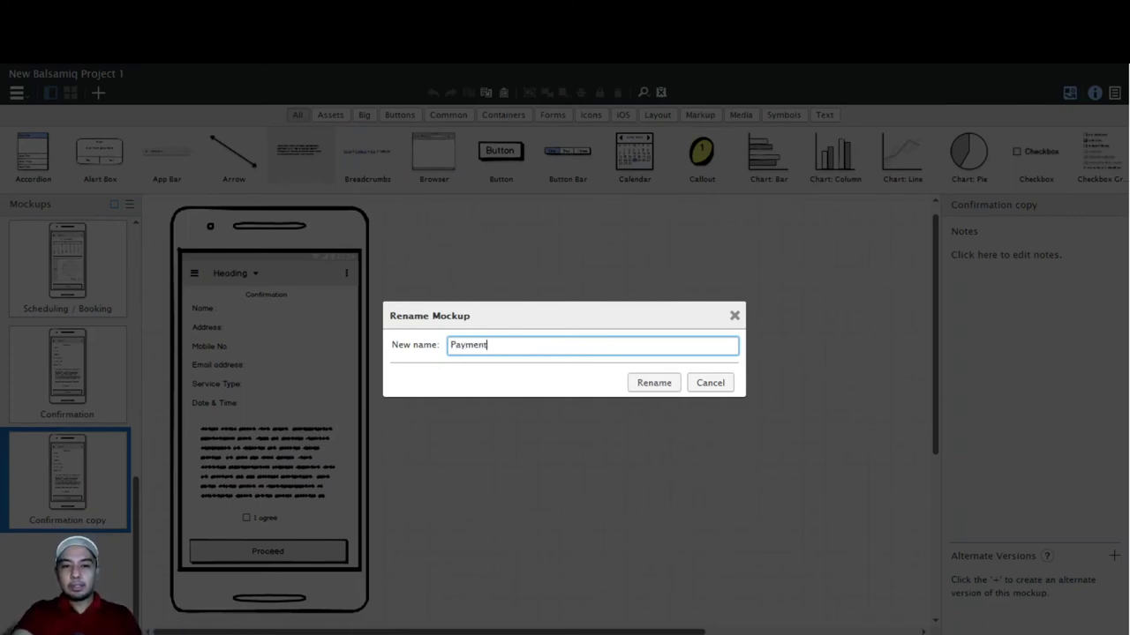
{"action": "key", "text": "Return"}
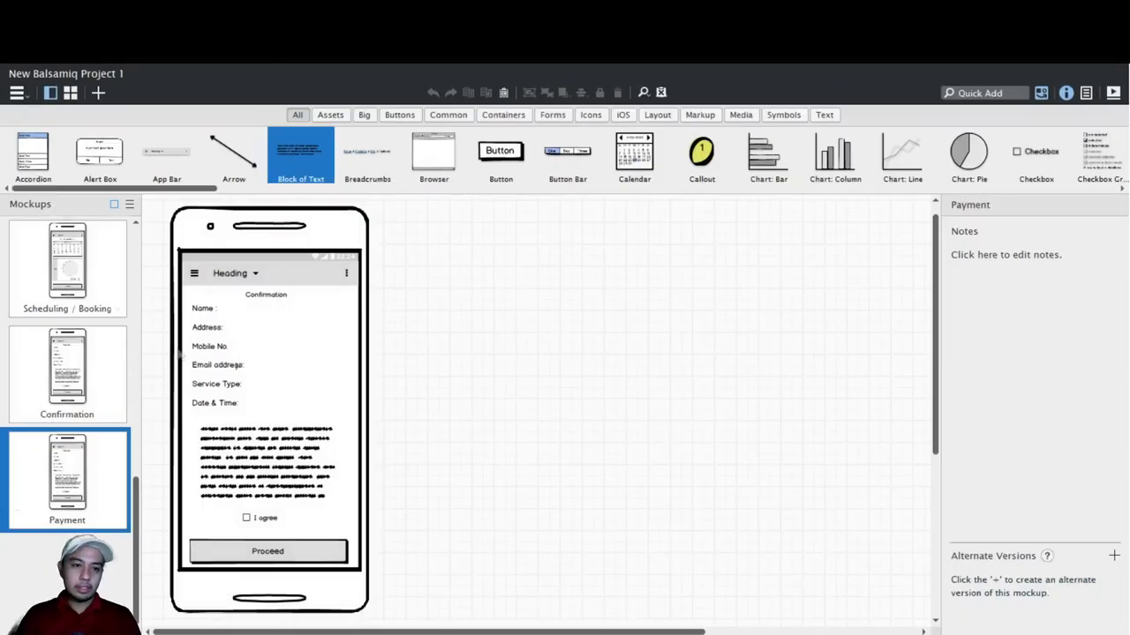
- Change the screen title text to "Payment" and delete the booking details, terms text and "I agree" checkbox
{"action": "double_click", "coordinate": [266, 297]}
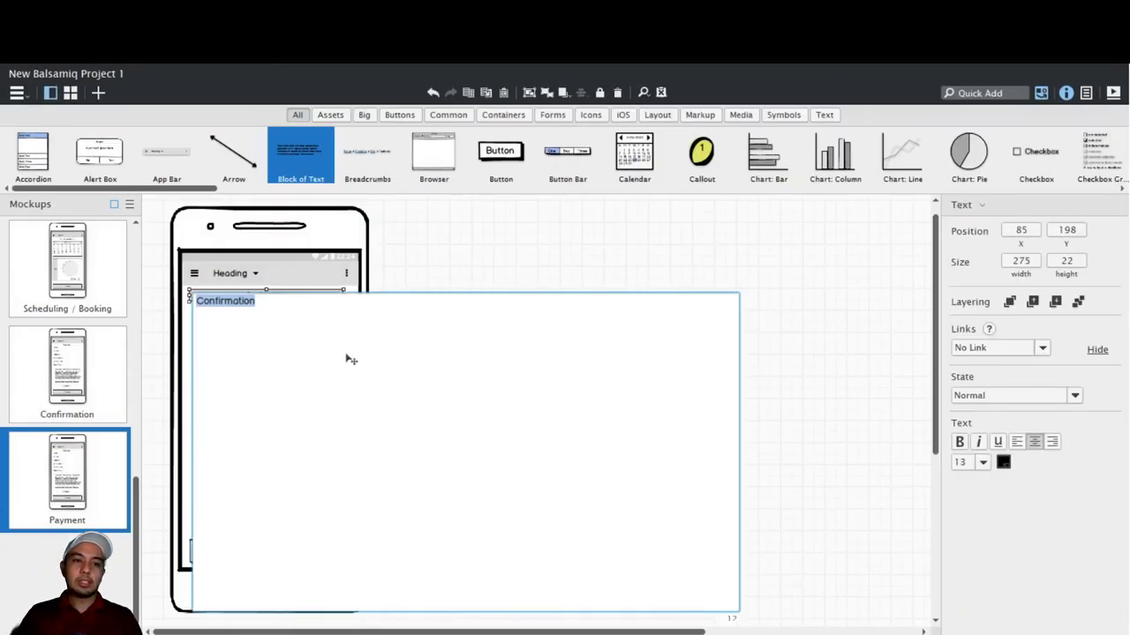
{"action": "type", "text": "Payment"}
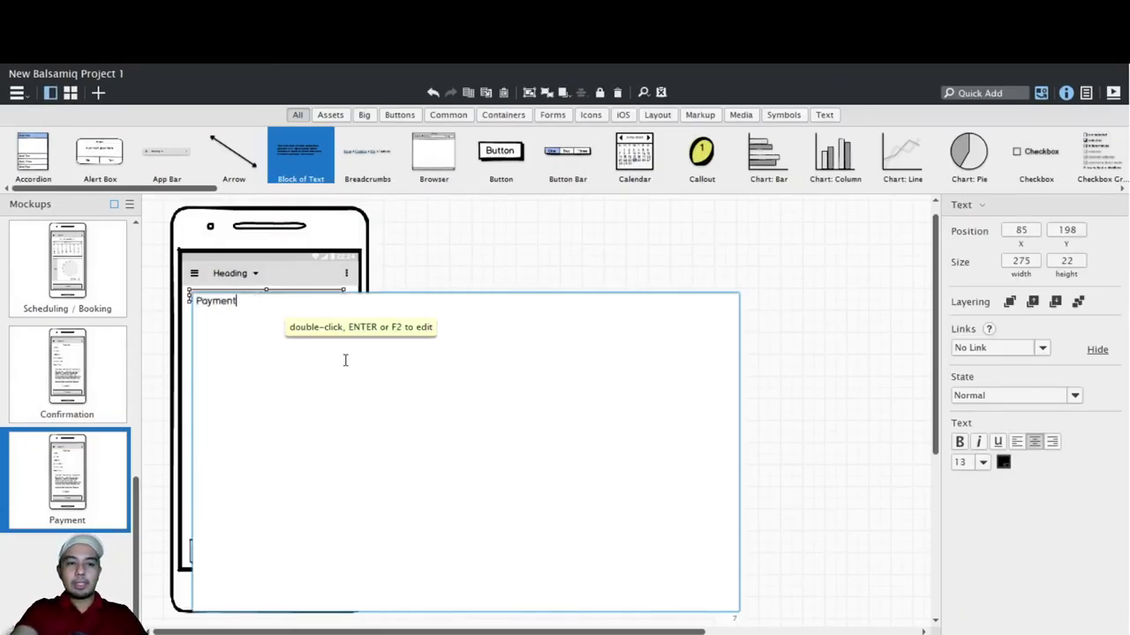
{"action": "left_click", "coordinate": [570, 276]}
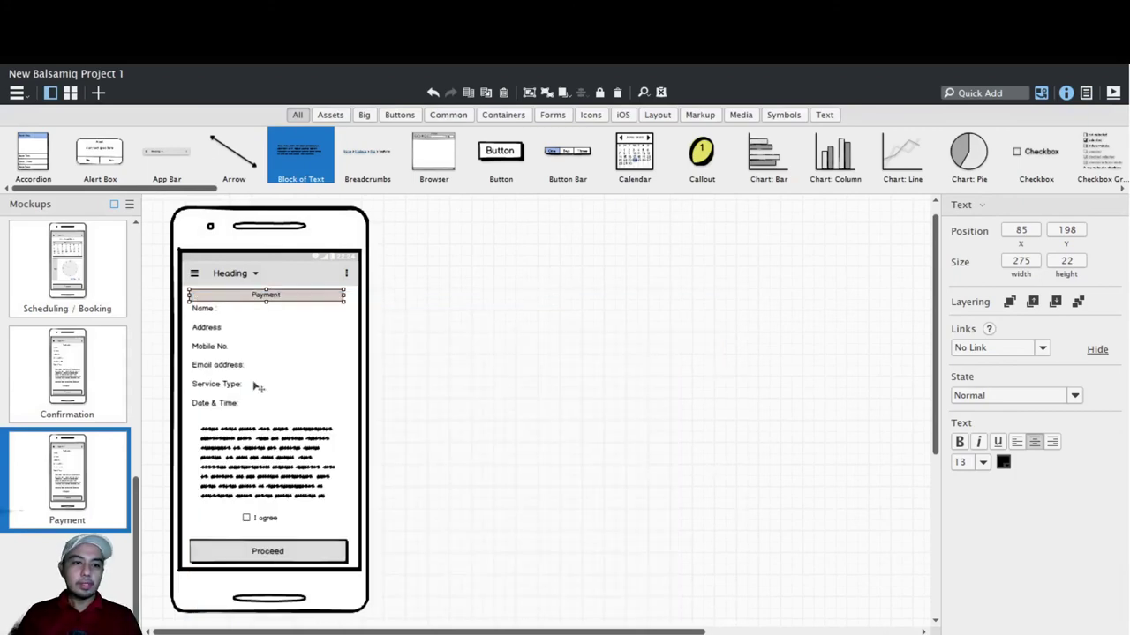
{"action": "left_click", "coordinate": [254, 386]}
{"action": "left_click", "coordinate": [264, 459], "text": "shift"}
{"action": "left_click", "coordinate": [265, 518], "text": "shift"}
{"action": "key", "text": "Delete"}
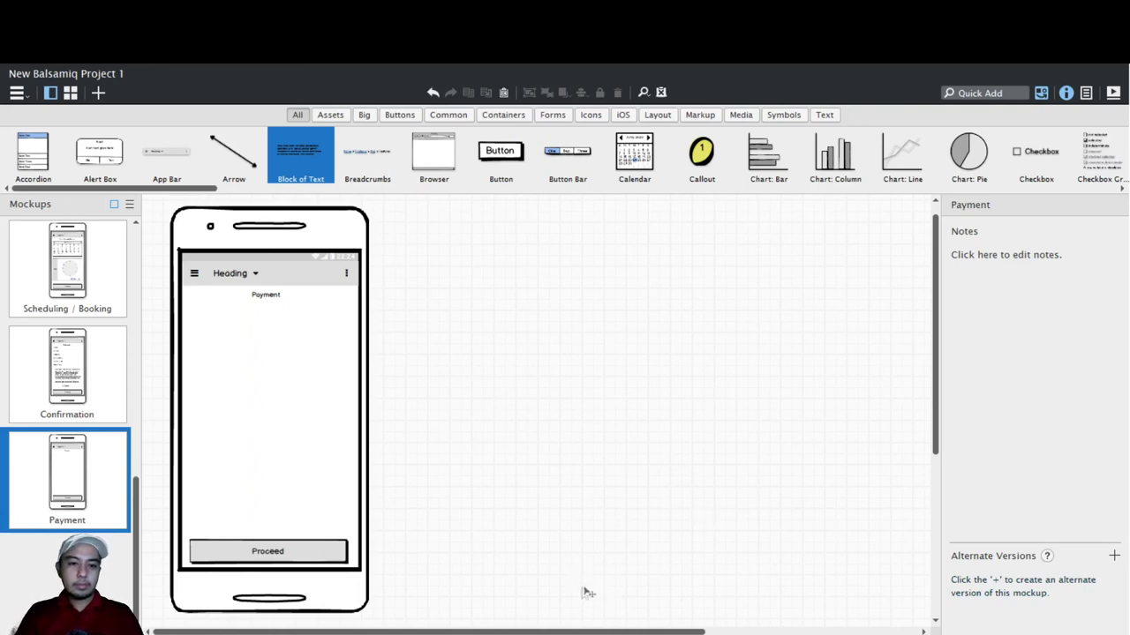
- Paste the copied fee, total, Apply and mode-of-payment controls and place them between the Payment title and the Proceed button
{"action": "key", "text": "ctrl+v"}
{"action": "left_click_drag", "start_coordinate": [756, 416], "coordinate": [398, 415]}
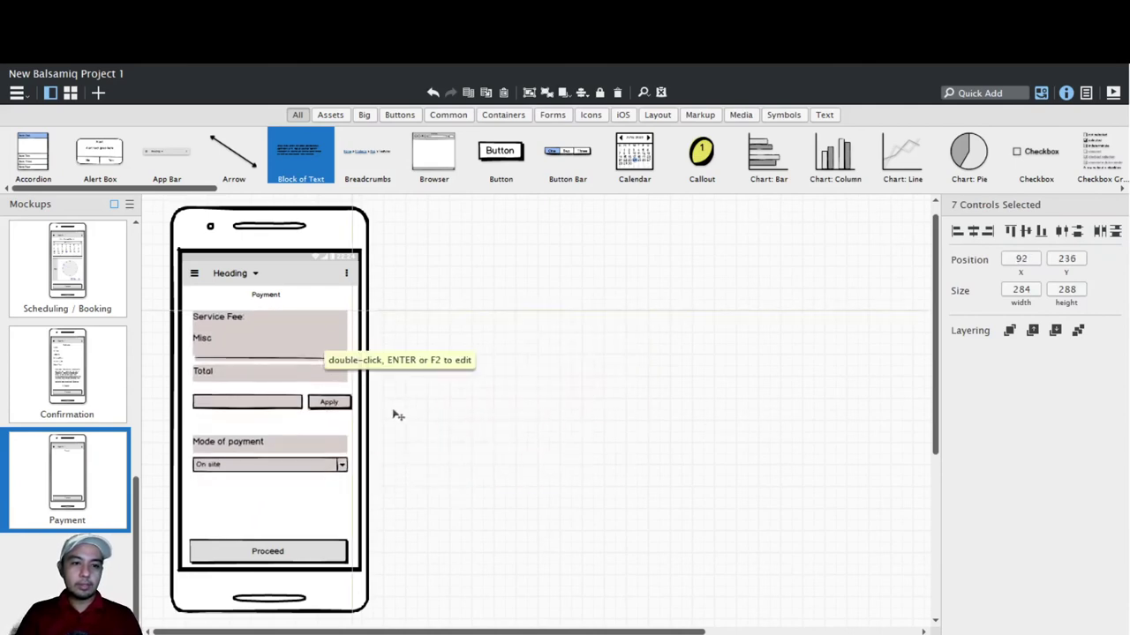
{"action": "left_click", "coordinate": [623, 462]}
{"action": "left_click", "coordinate": [292, 344]}
{"action": "left_click", "coordinate": [566, 461]}
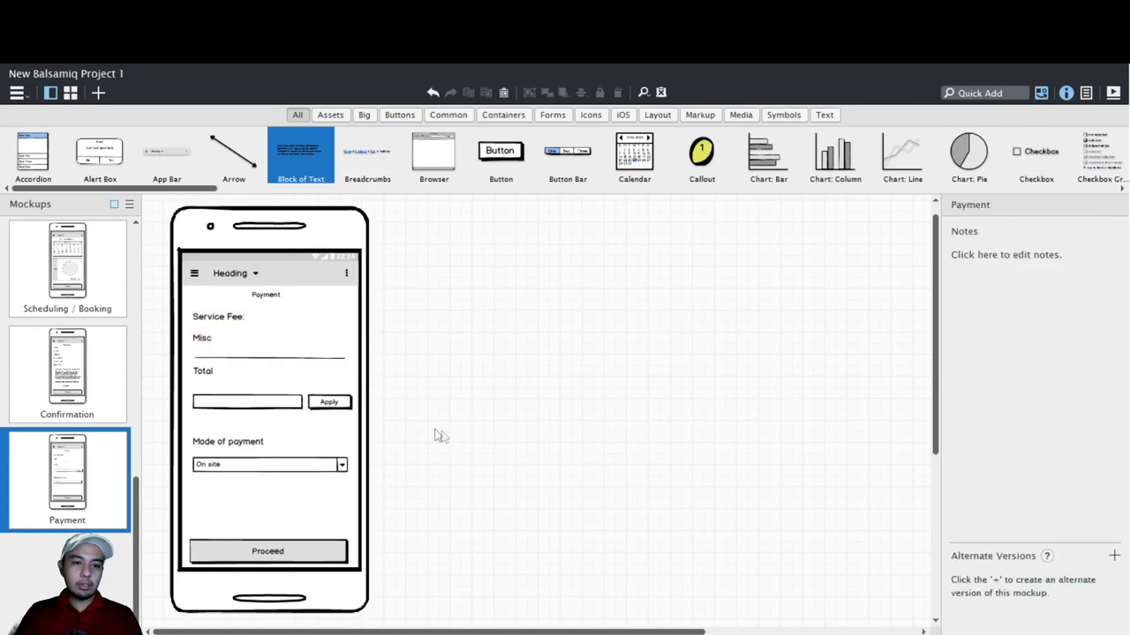
{"action": "left_click", "coordinate": [340, 359]}
{"action": "key", "text": "Tab"}
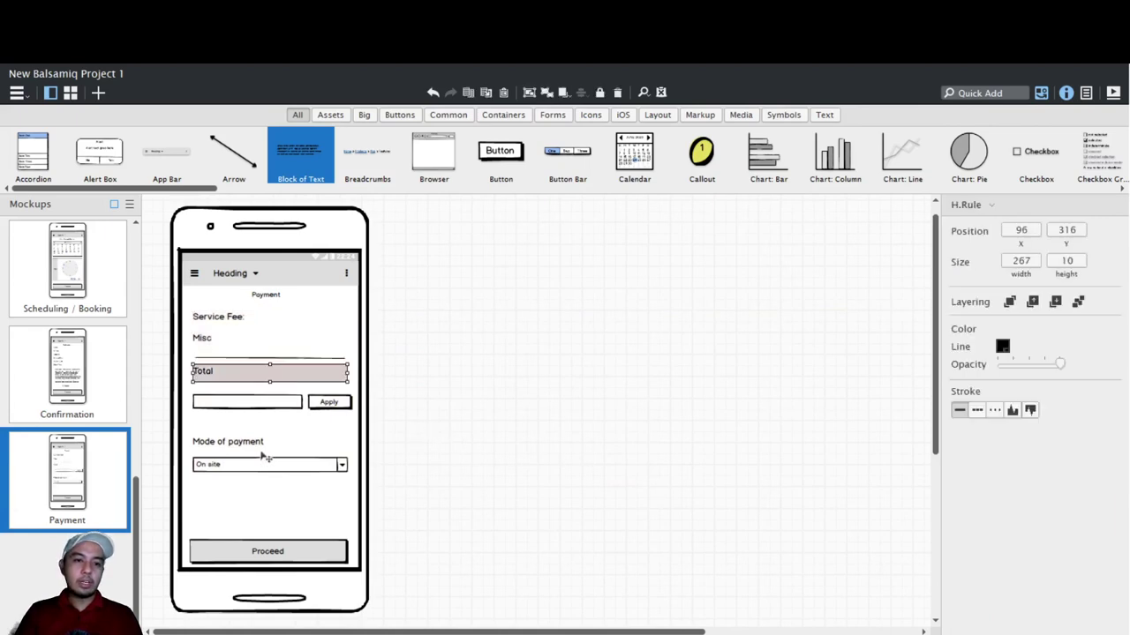
{"action": "key", "text": "Tab"}
{"action": "key", "text": "Tab"}
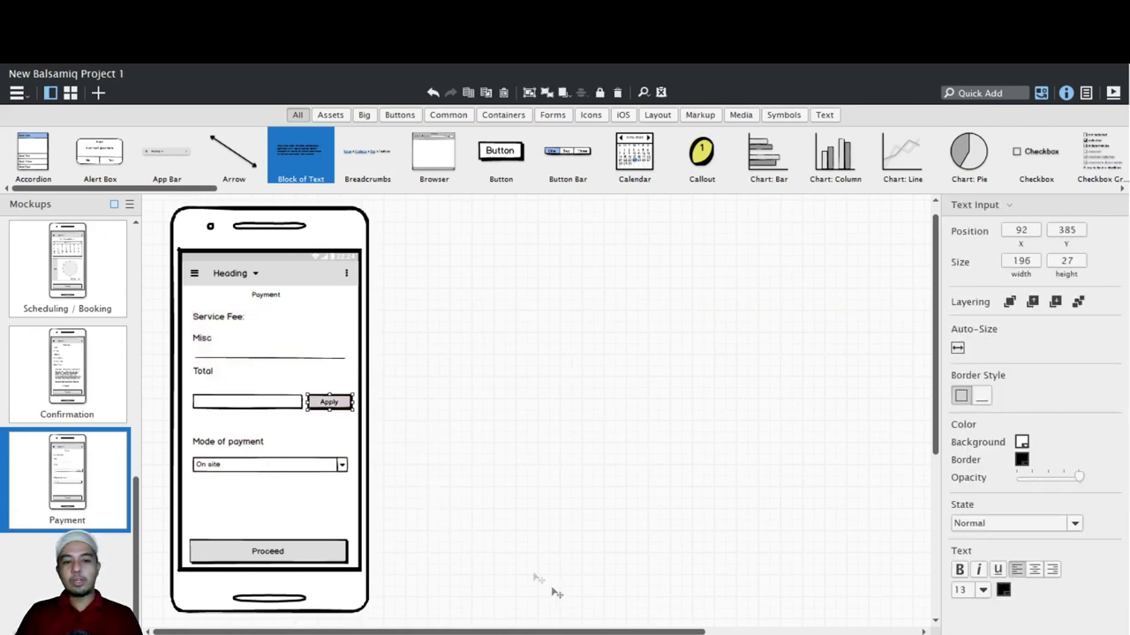
{"action": "key", "text": "Tab"}
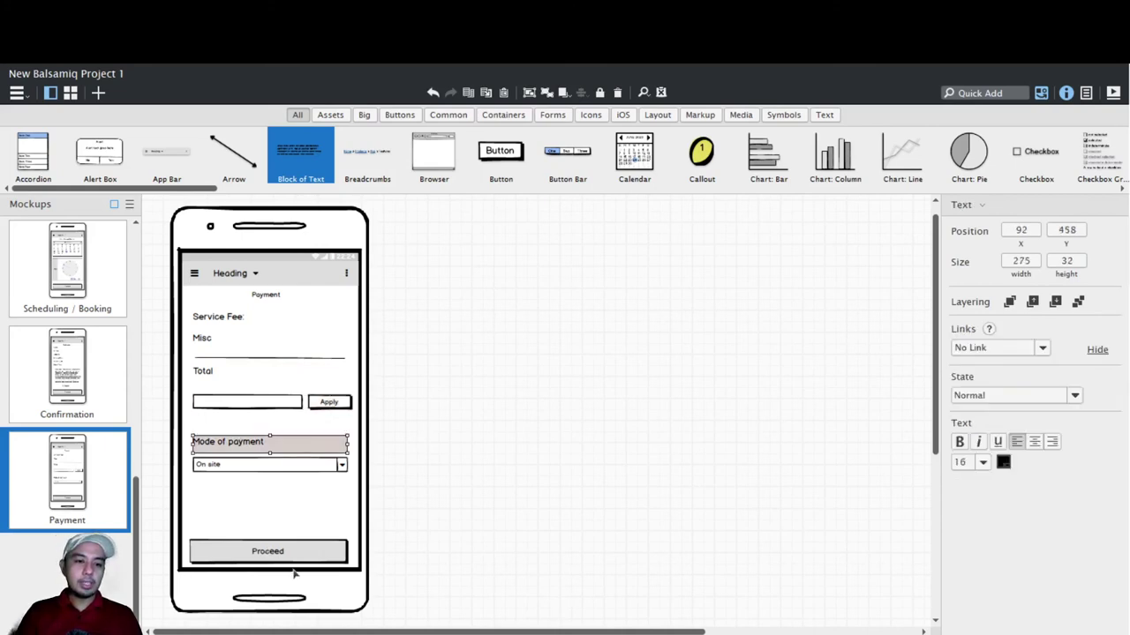
{"action": "key", "text": "Tab"}
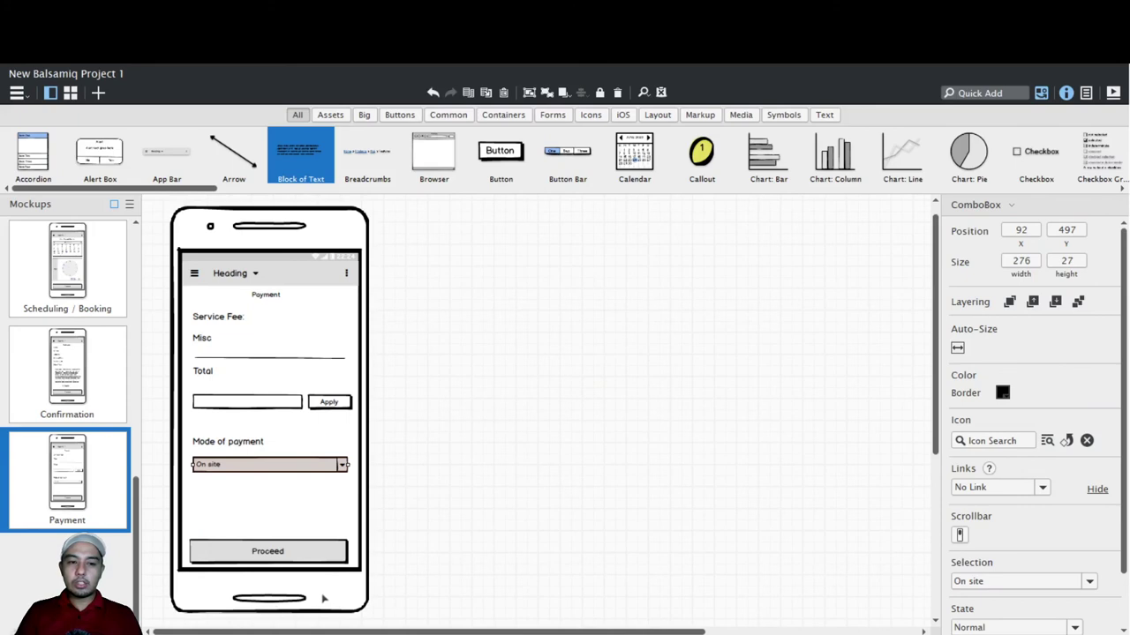
- Add a Paypal Credit Card icon and place it just below the mode-of-payment dropdown, aligned with its left edge
{"action": "key", "text": "/"}
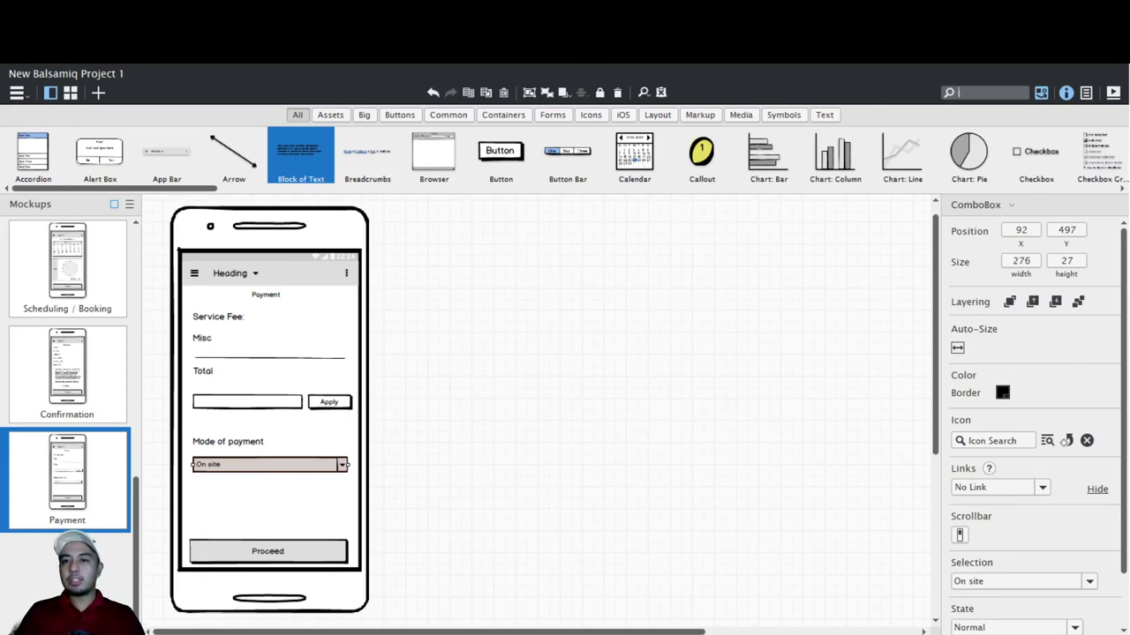
{"action": "type", "text": "pay"}
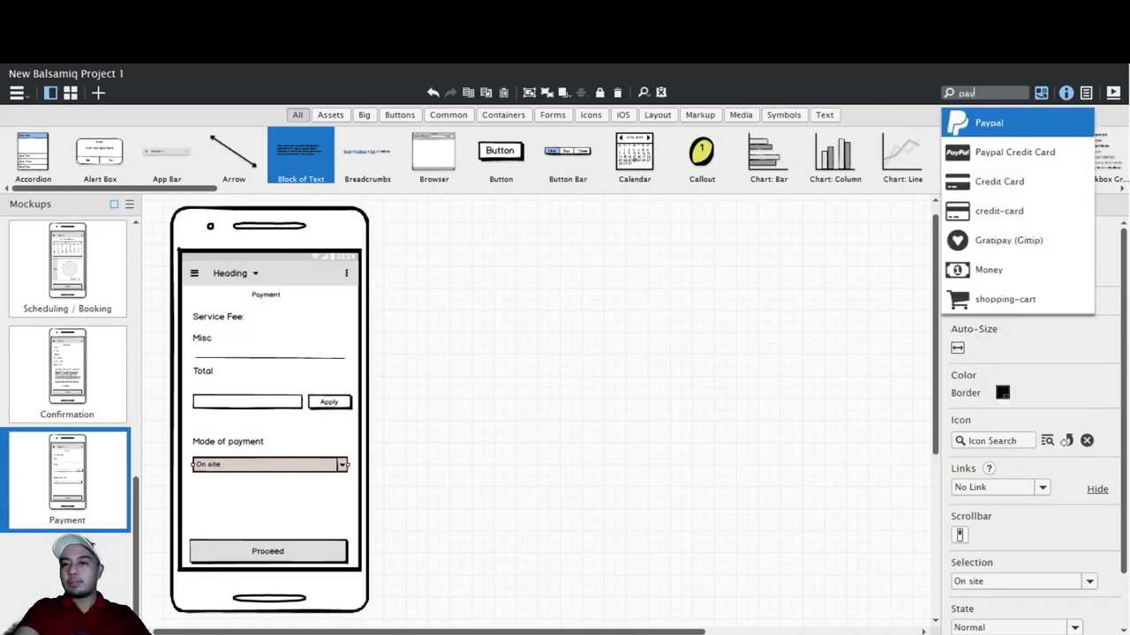
{"action": "key", "text": "Down"}
{"action": "key", "text": "Return"}
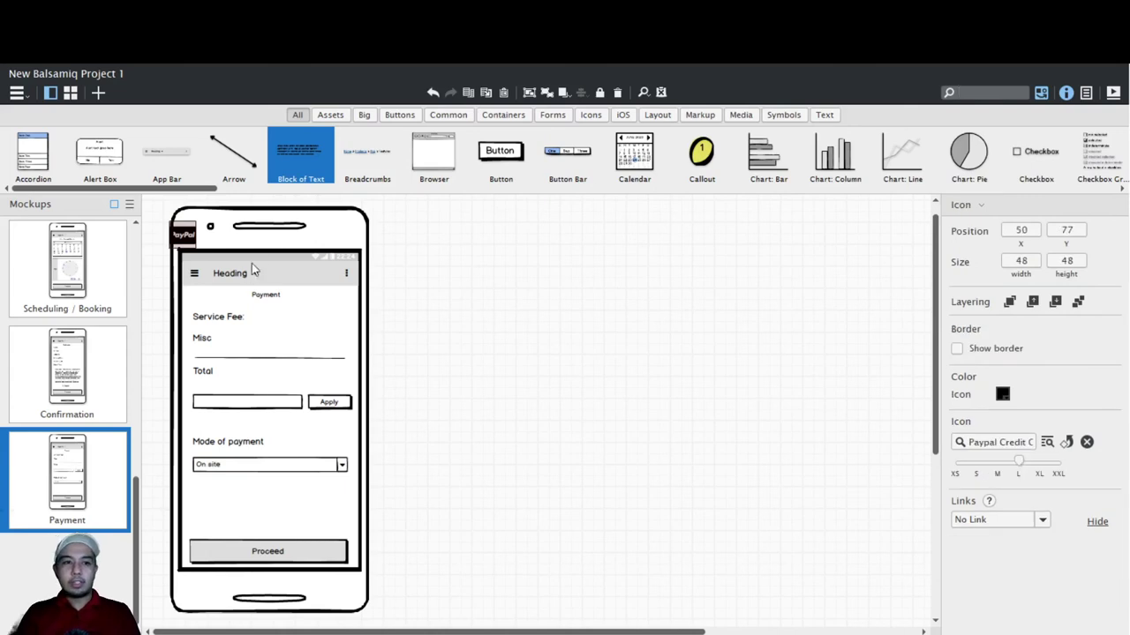
{"action": "left_click_drag", "start_coordinate": [183, 234], "coordinate": [206, 490]}
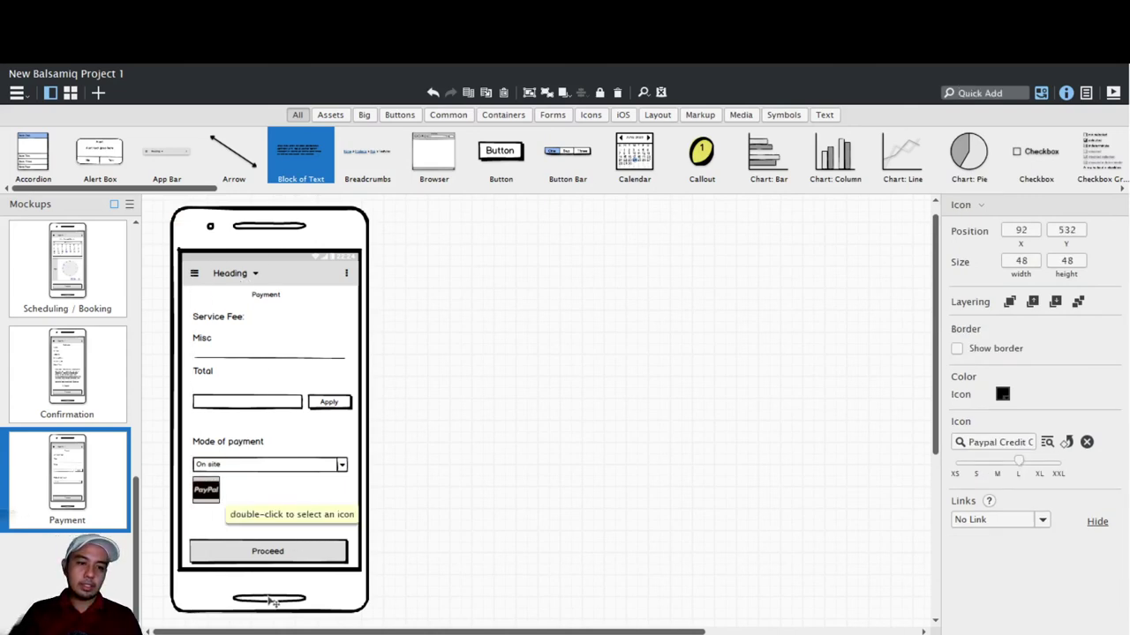
- Add a MasterCard Credit Card icon and place it beside the PayPal icon in the same row
{"action": "left_click", "coordinate": [990, 93]}
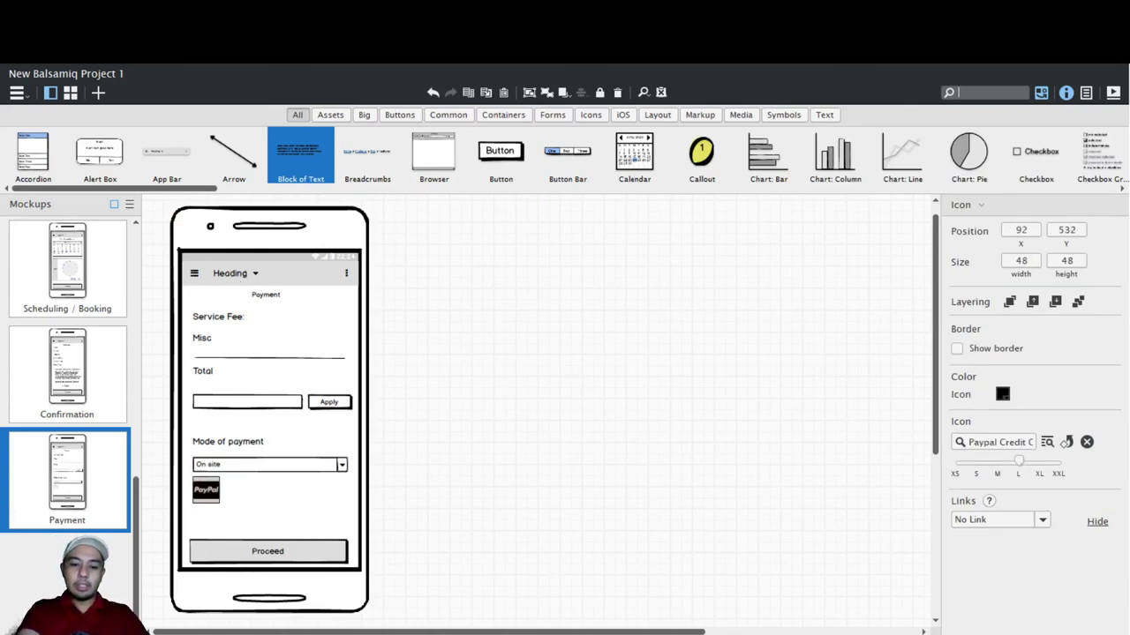
{"action": "type", "text": "master"}
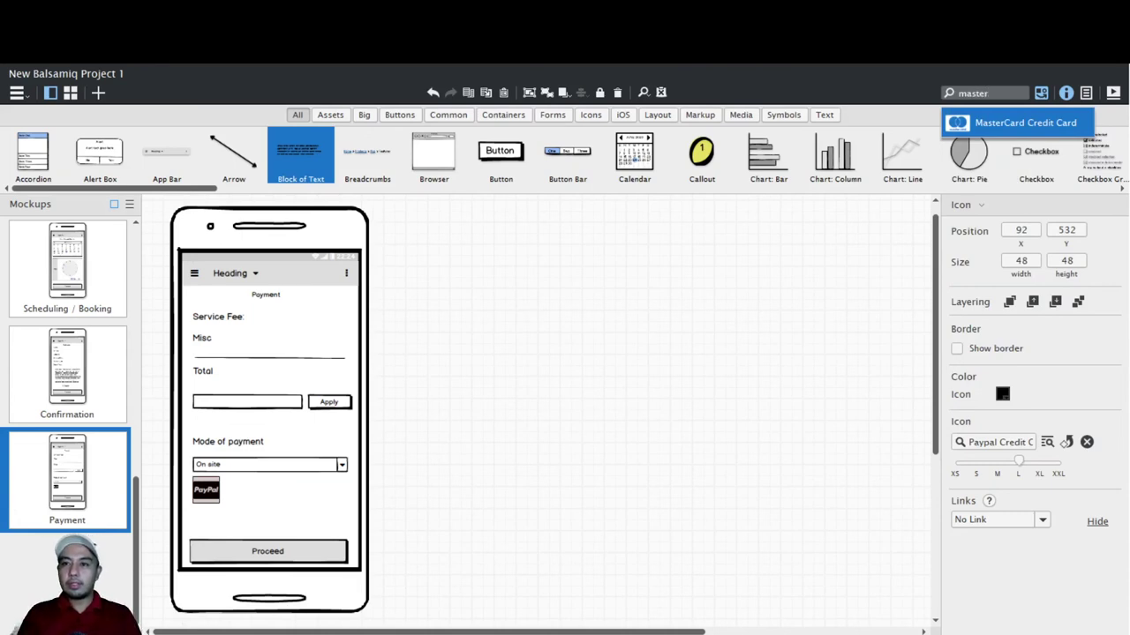
{"action": "key", "text": "Return"}
{"action": "left_click_drag", "start_coordinate": [182, 233], "coordinate": [243, 490]}
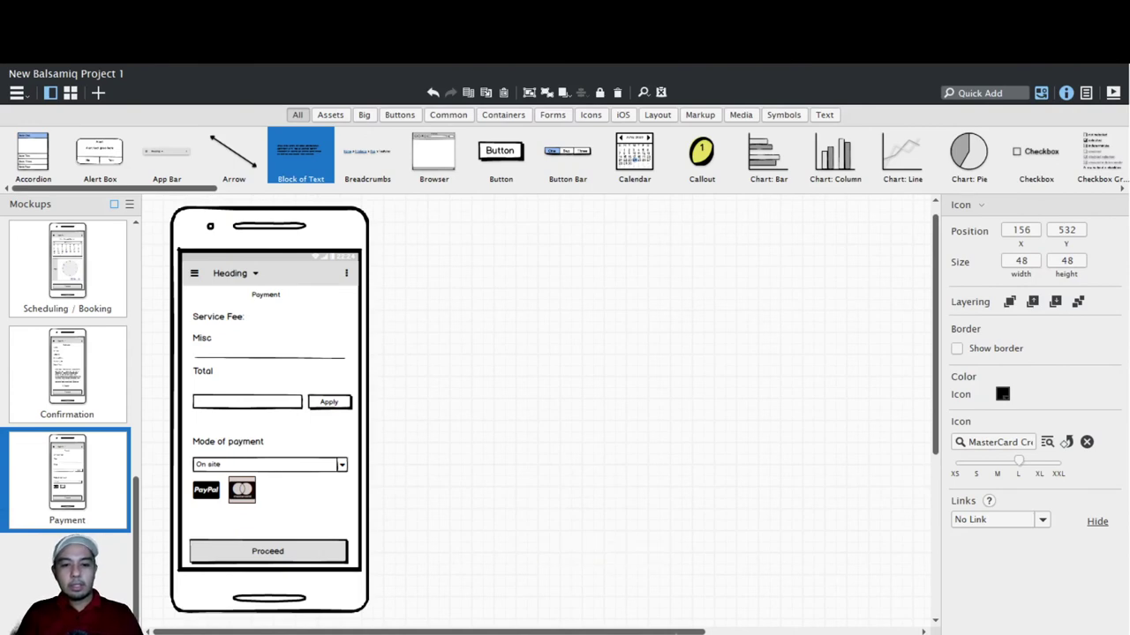
- Add American Express and Visa card icons to the right of the MasterCard icon and clear the selection
{"action": "key", "text": "ctrl+v"}
{"action": "left_click_drag", "start_coordinate": [589, 506], "coordinate": [297, 489]}
{"action": "left_click_drag", "start_coordinate": [417, 608], "coordinate": [448, 622]}
{"action": "left_click", "coordinate": [447, 622]}
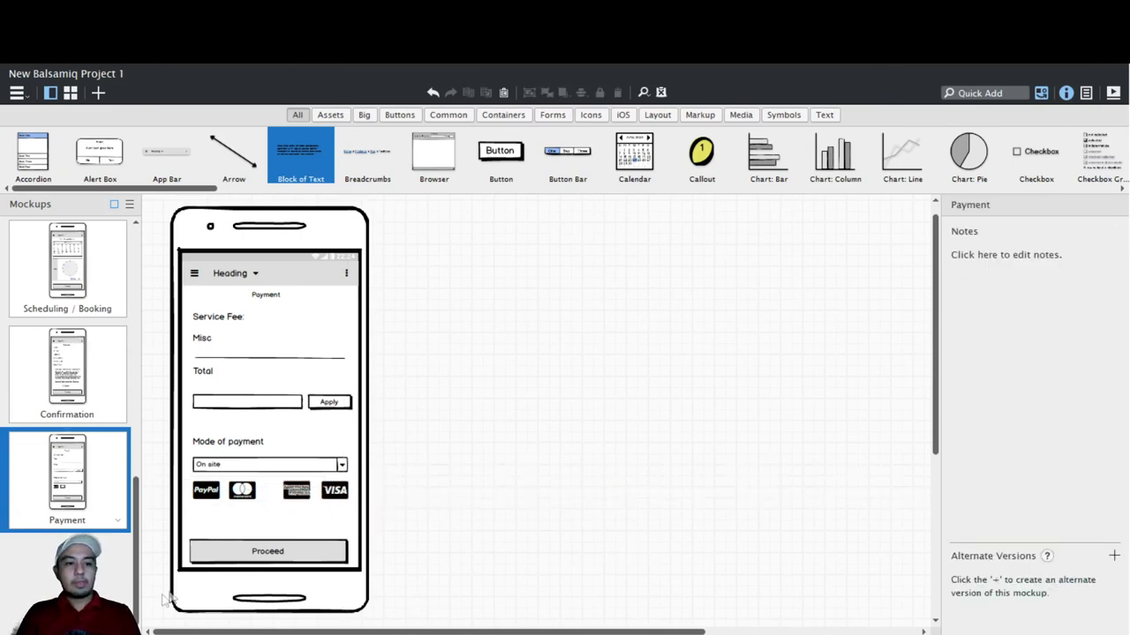
- Look through the project's mockups from Splash Screen to Payment and show them all together in the grid overview
{"action": "scroll", "coordinate": [88, 397], "scroll_direction": "up", "scroll_amount": 5}
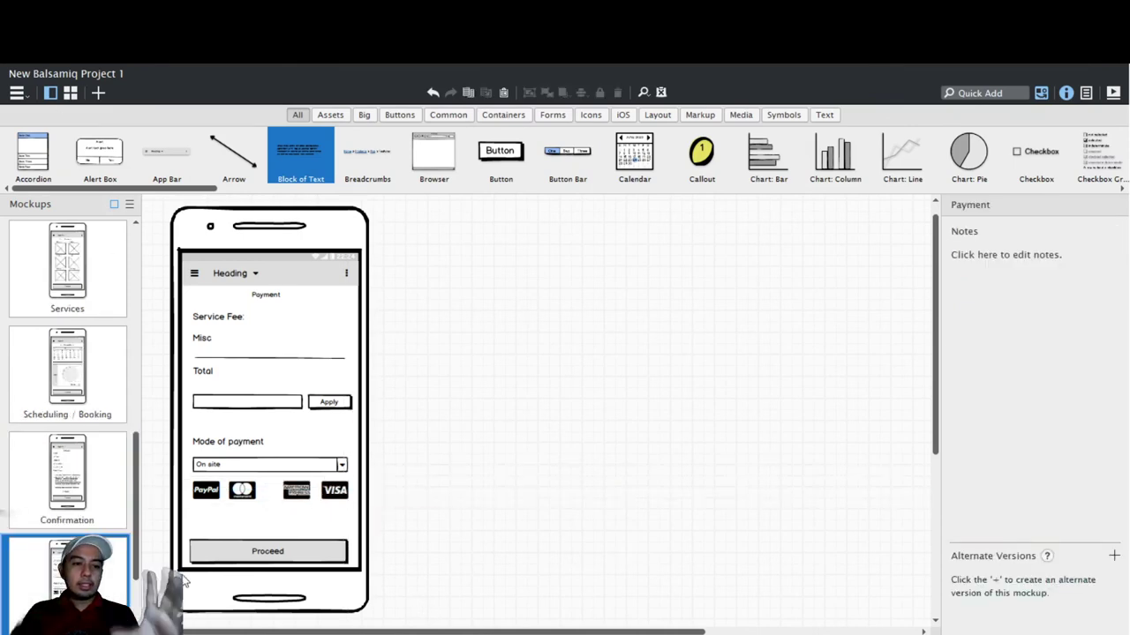
{"action": "scroll", "coordinate": [88, 370], "scroll_direction": "up", "scroll_amount": 2}
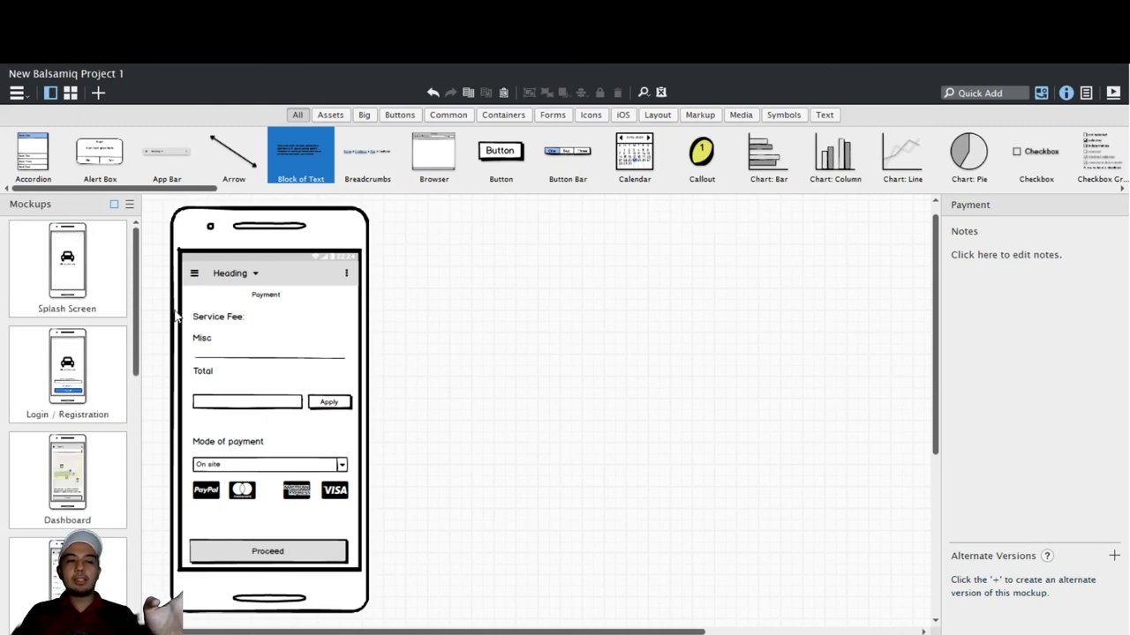
{"action": "scroll", "coordinate": [88, 371], "scroll_direction": "down", "scroll_amount": 2}
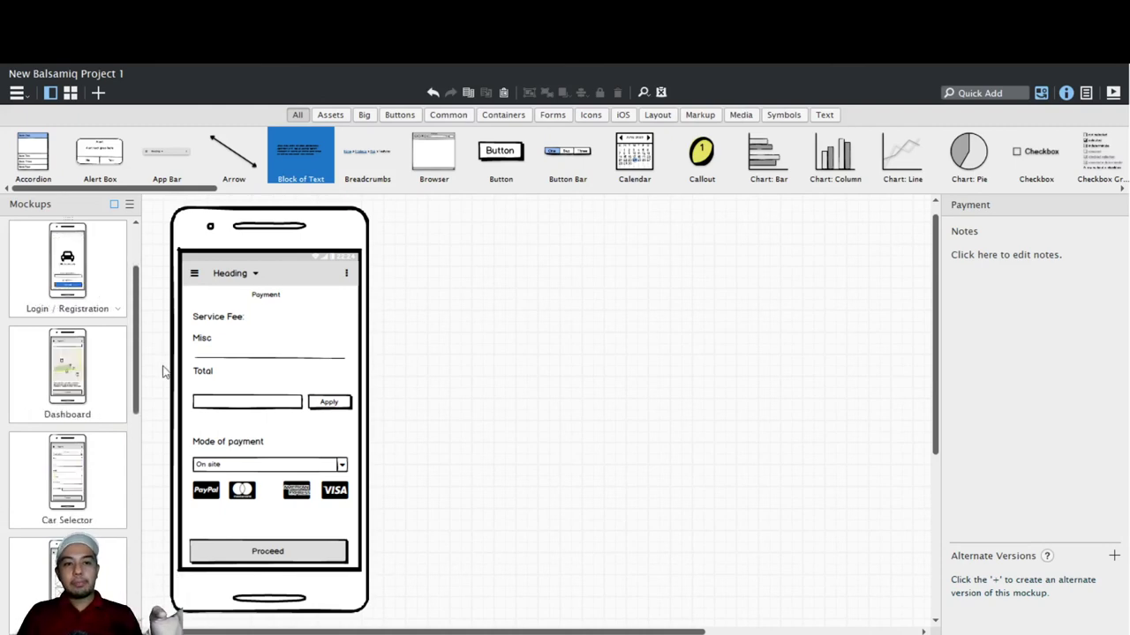
{"action": "scroll", "coordinate": [88, 371], "scroll_direction": "down", "scroll_amount": 5}
{"action": "scroll", "coordinate": [103, 275], "scroll_direction": "up", "scroll_amount": 6}
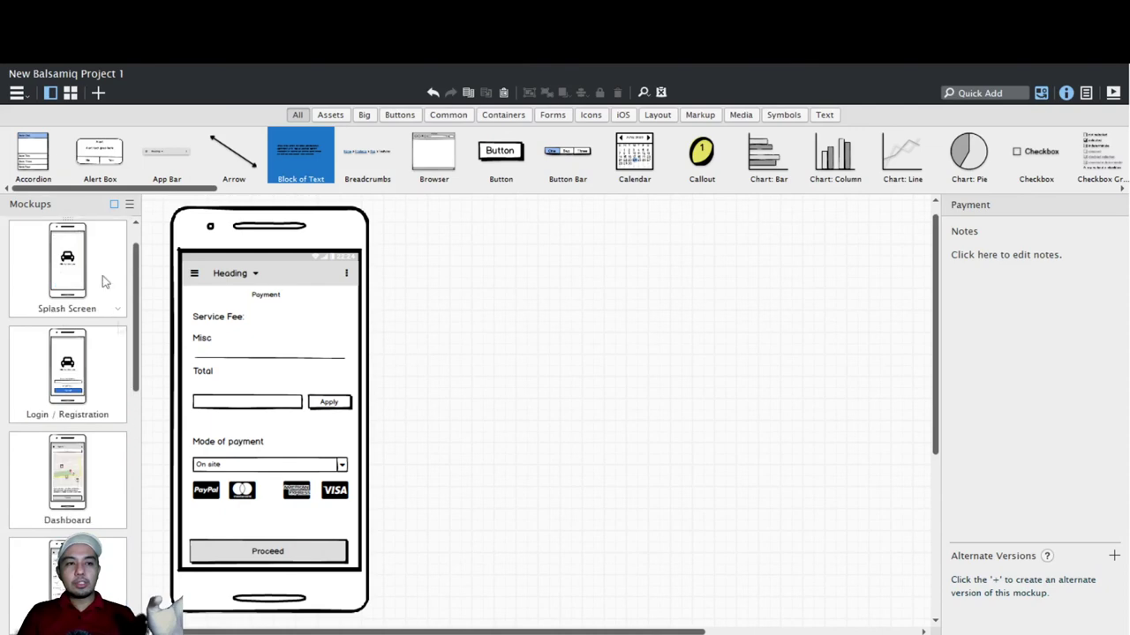
{"action": "left_click", "coordinate": [70, 92]}
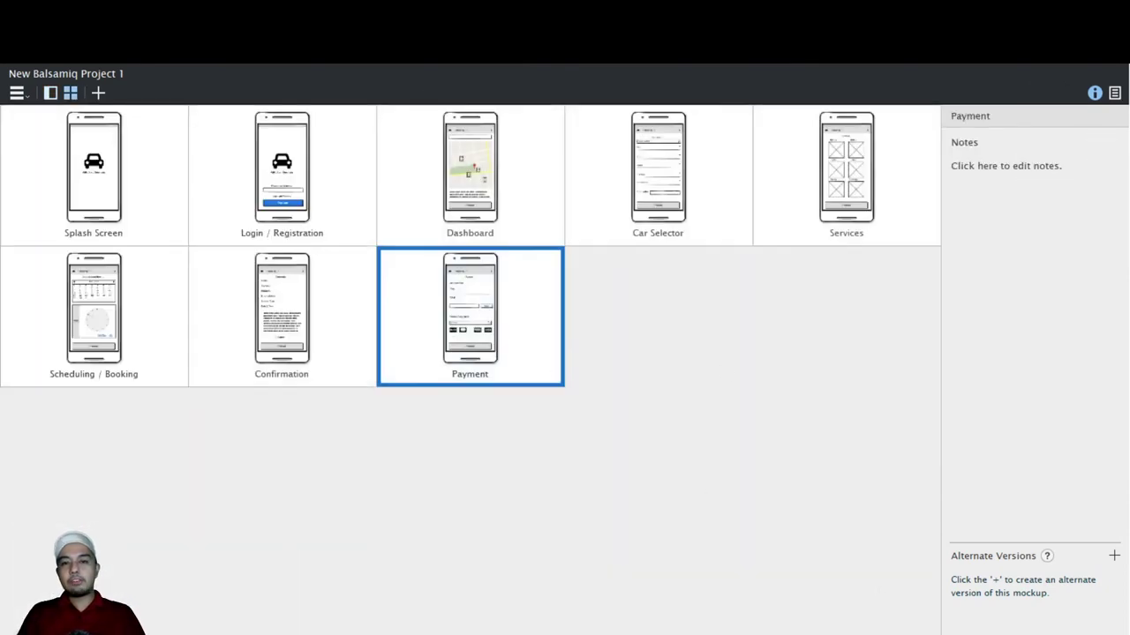